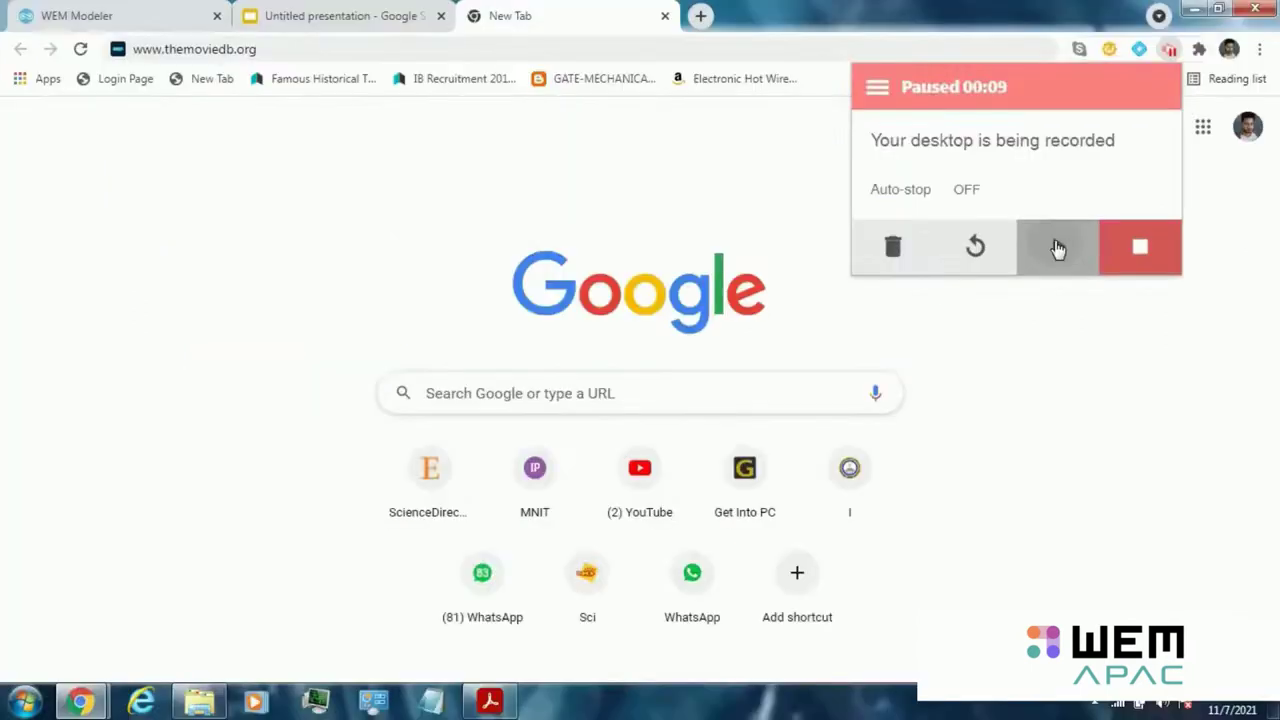
pyautogui.click(1057, 246)
pyautogui.click(1077, 340)
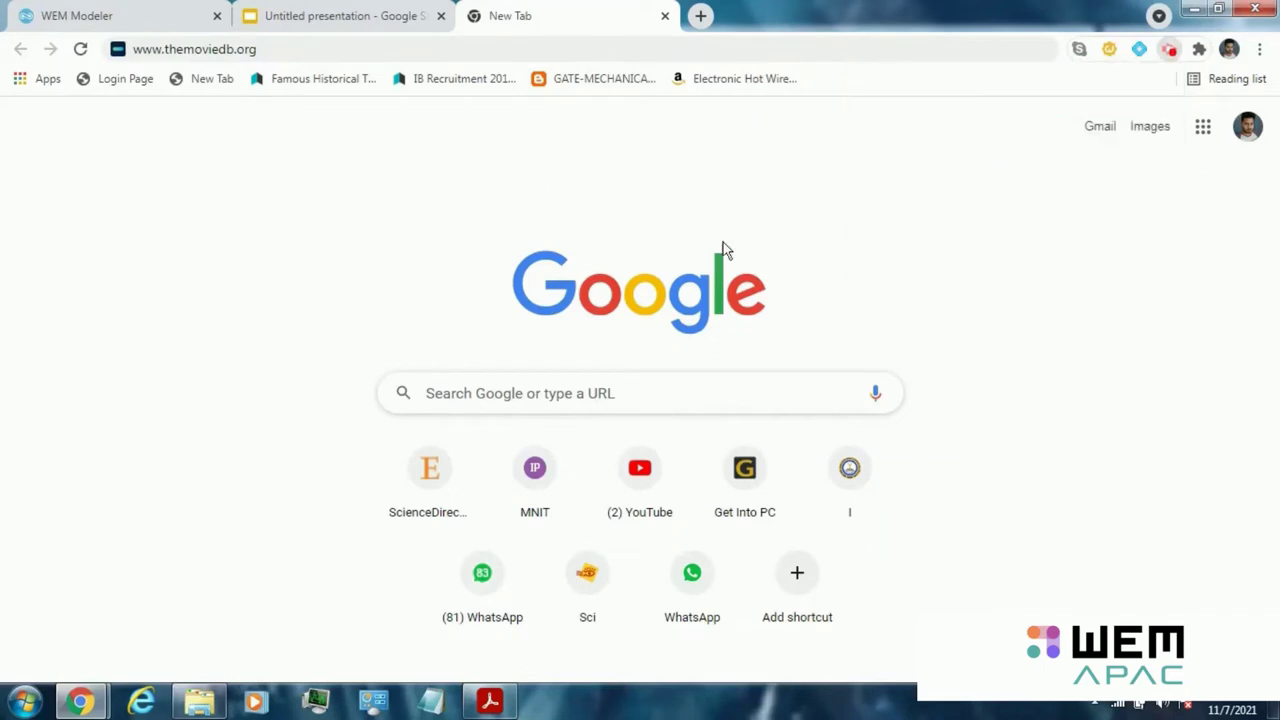
pyautogui.click(285, 48)
pyautogui.press('Return')
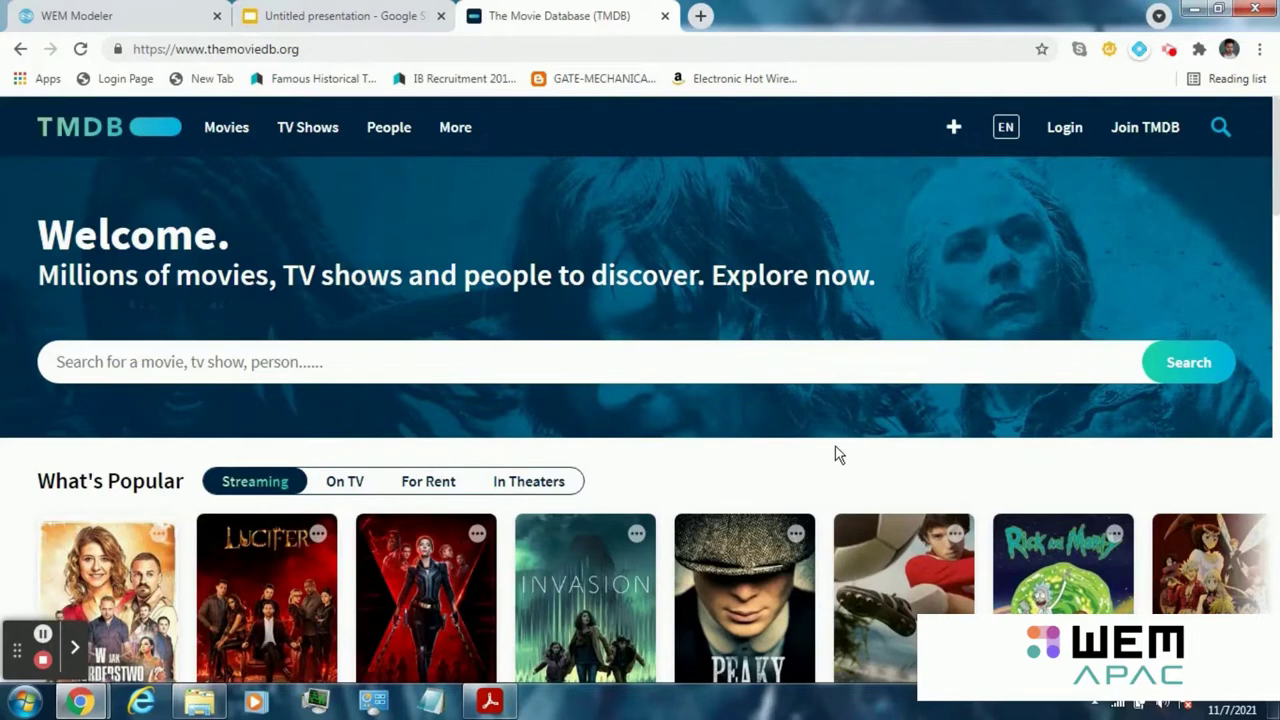
pyautogui.click(1163, 138)
pyautogui.click(1075, 138)
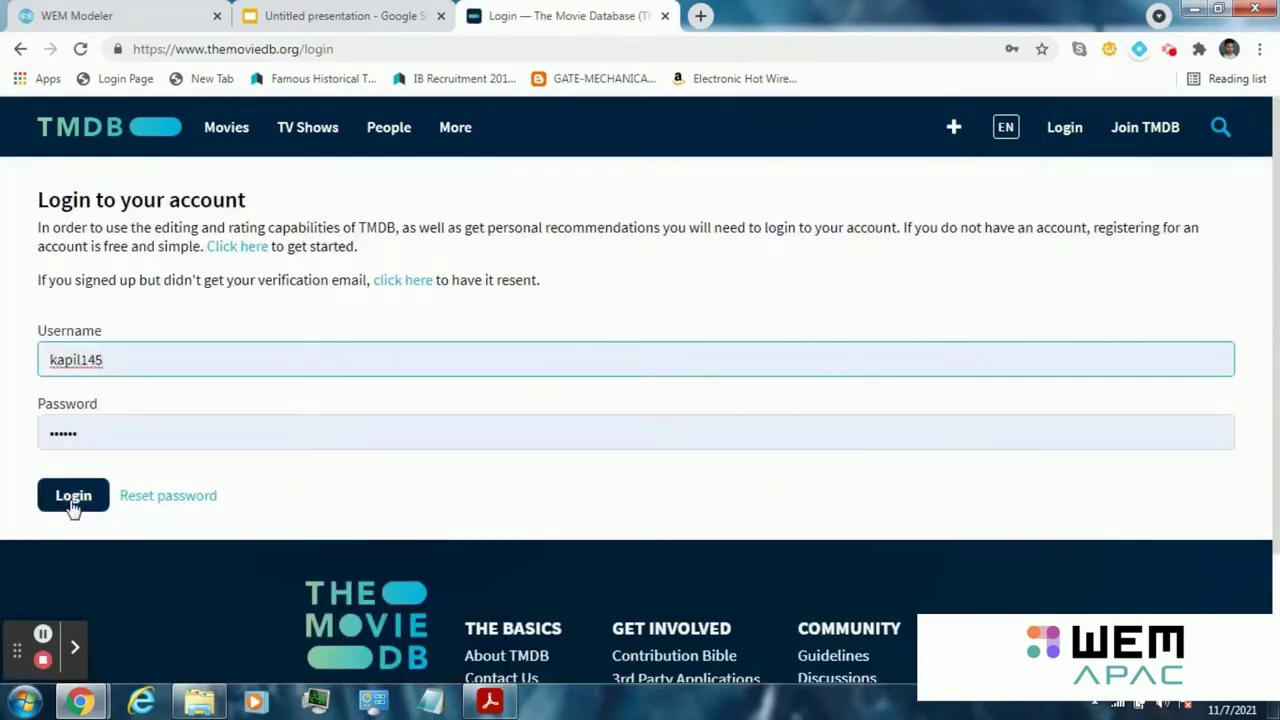
pyautogui.click(70, 508)
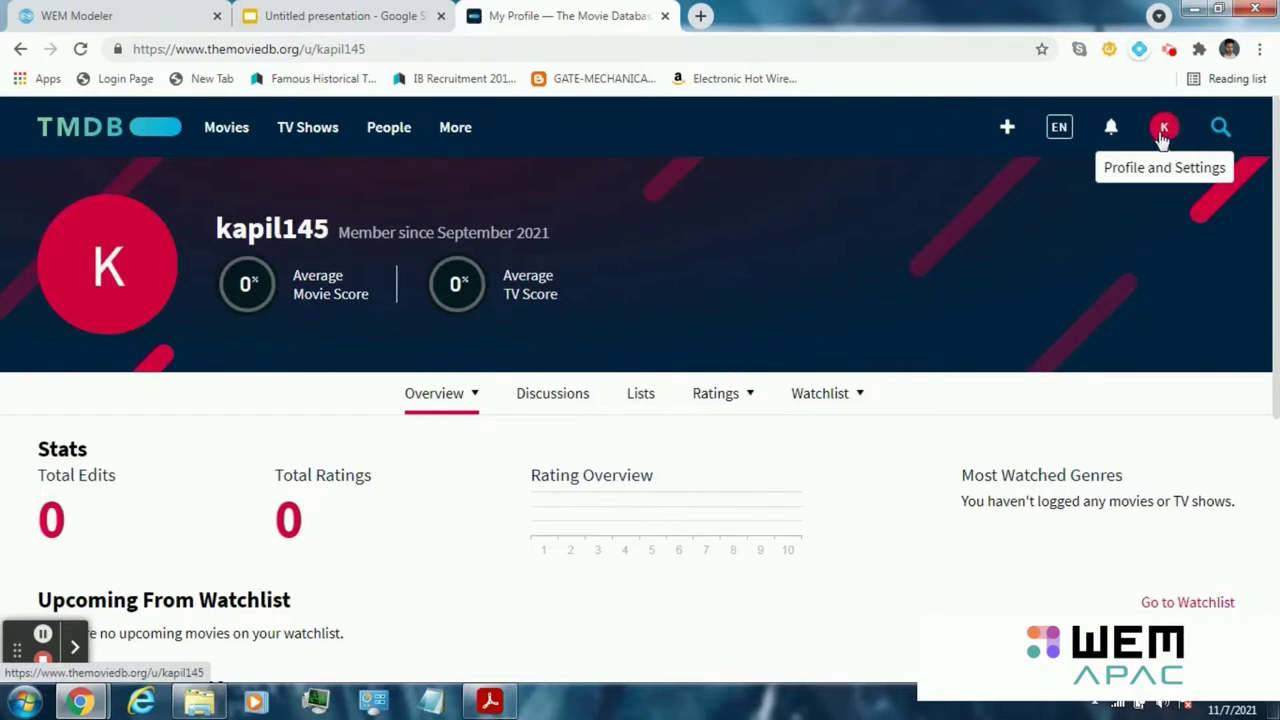
# Go to the API page of the account settings and bring the API Key (v3 auth) section into view
pyautogui.click(1164, 131)
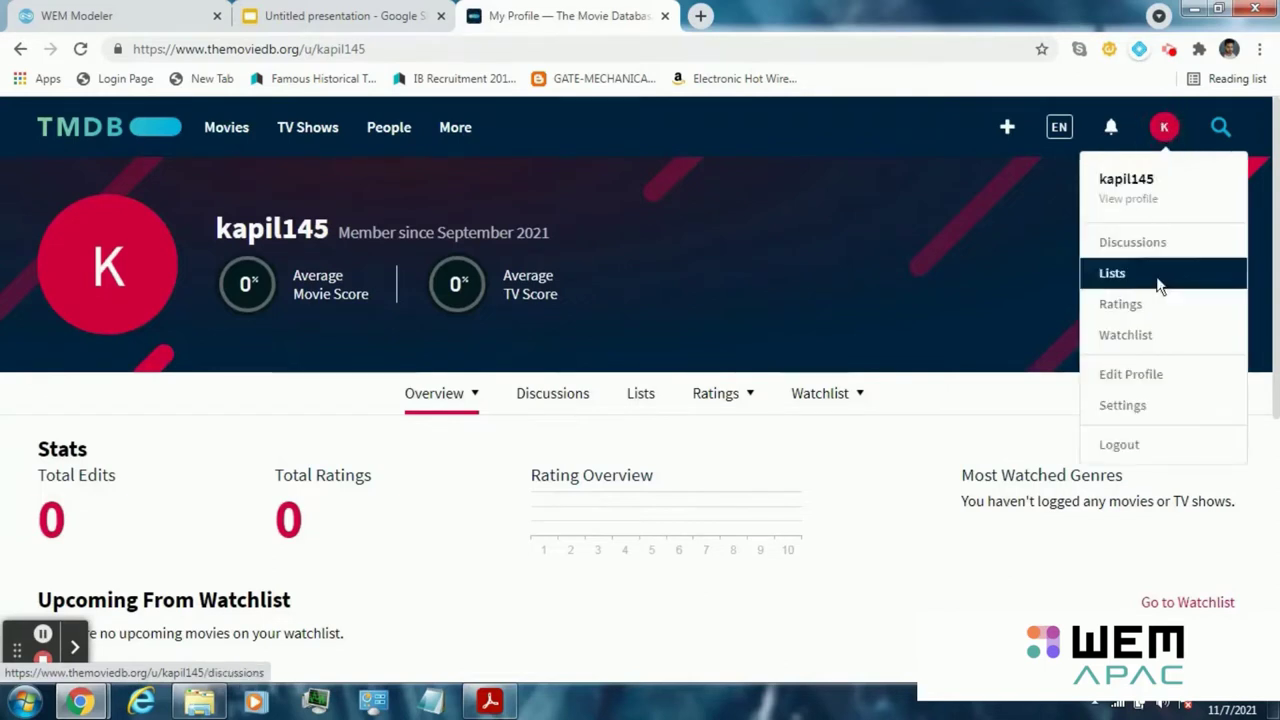
pyautogui.click(1147, 422)
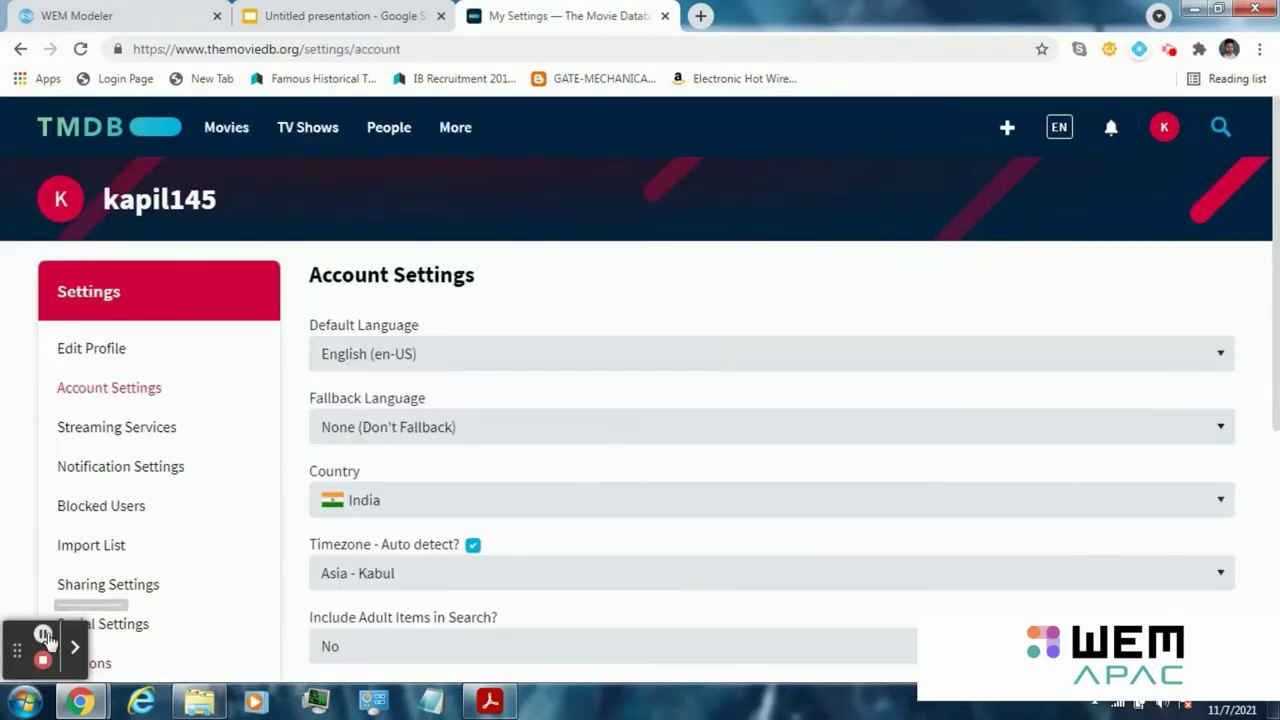
pyautogui.scroll(-2, 240, 588)
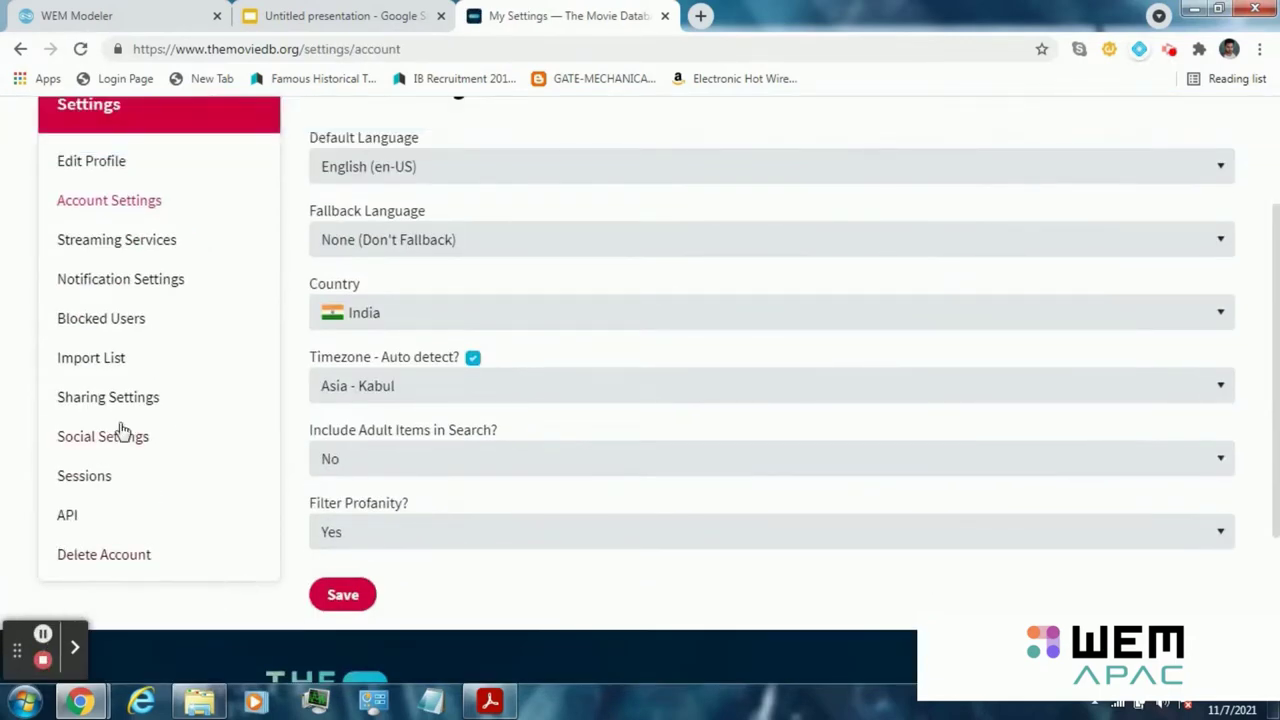
pyautogui.click(68, 518)
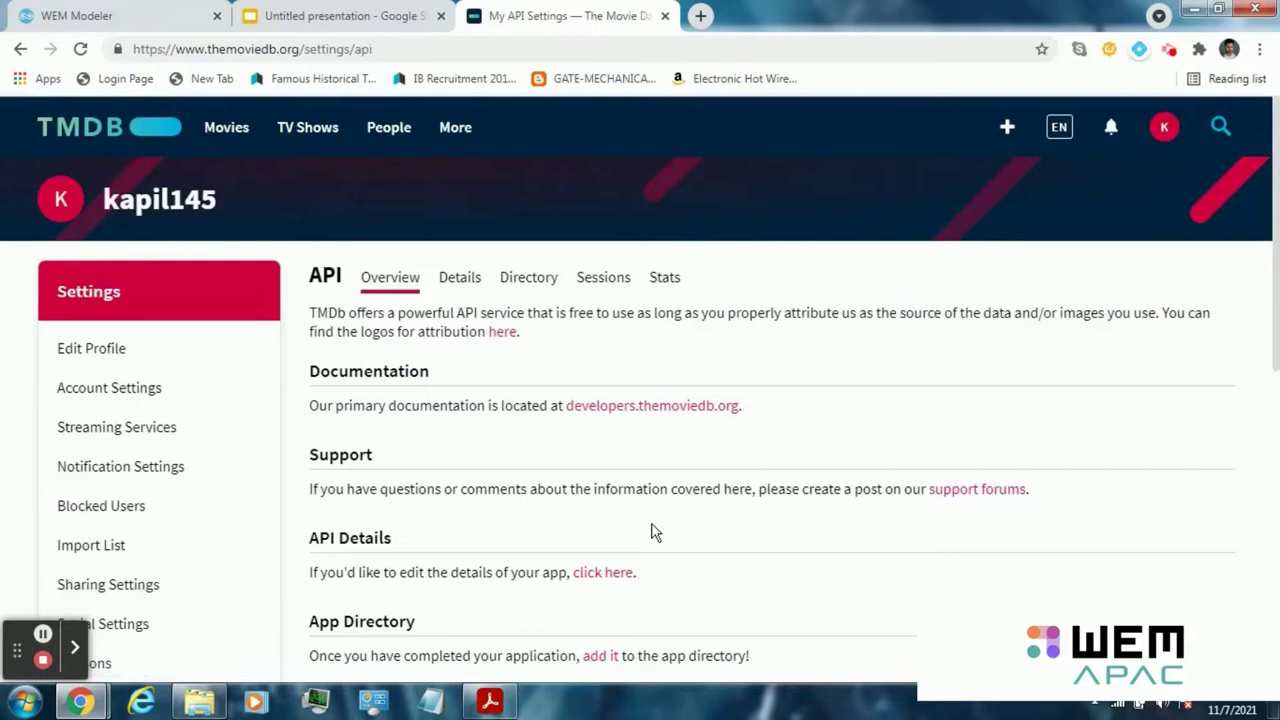
pyautogui.scroll(-2, 651, 531)
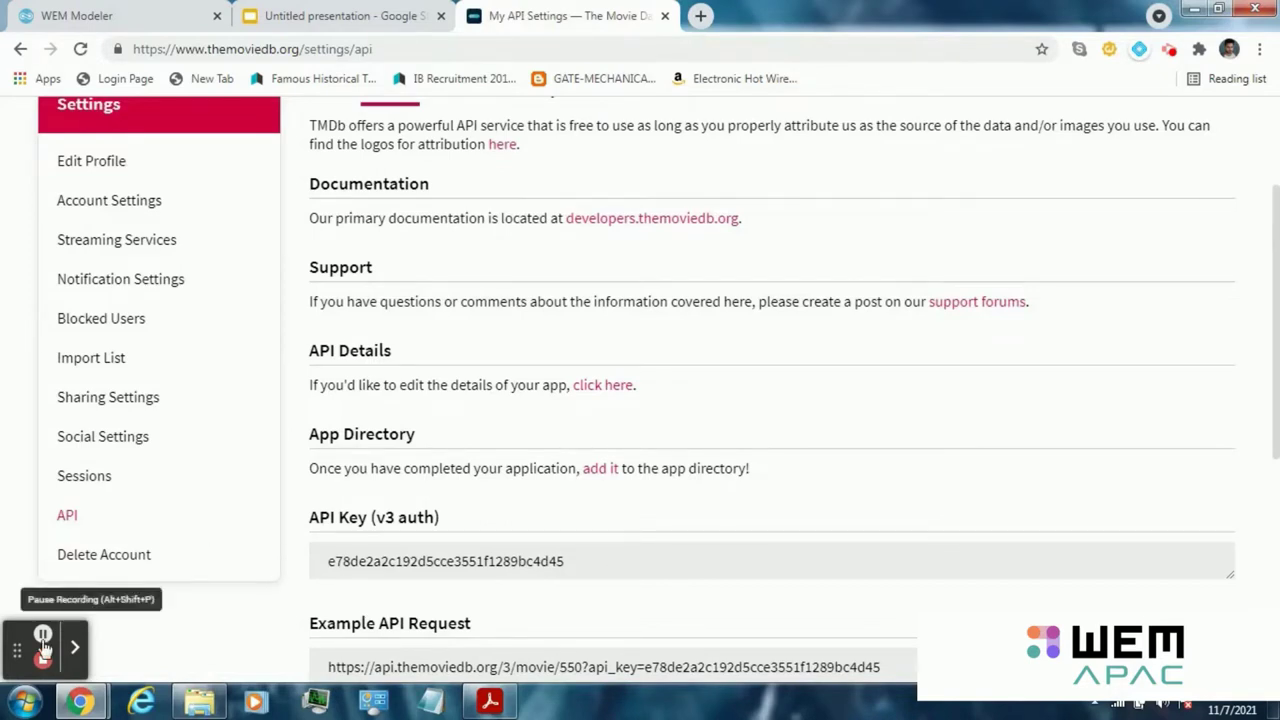
# Open the API documentation at developers.themoviedb.org and show its Search section
pyautogui.scroll(1, 43, 645)
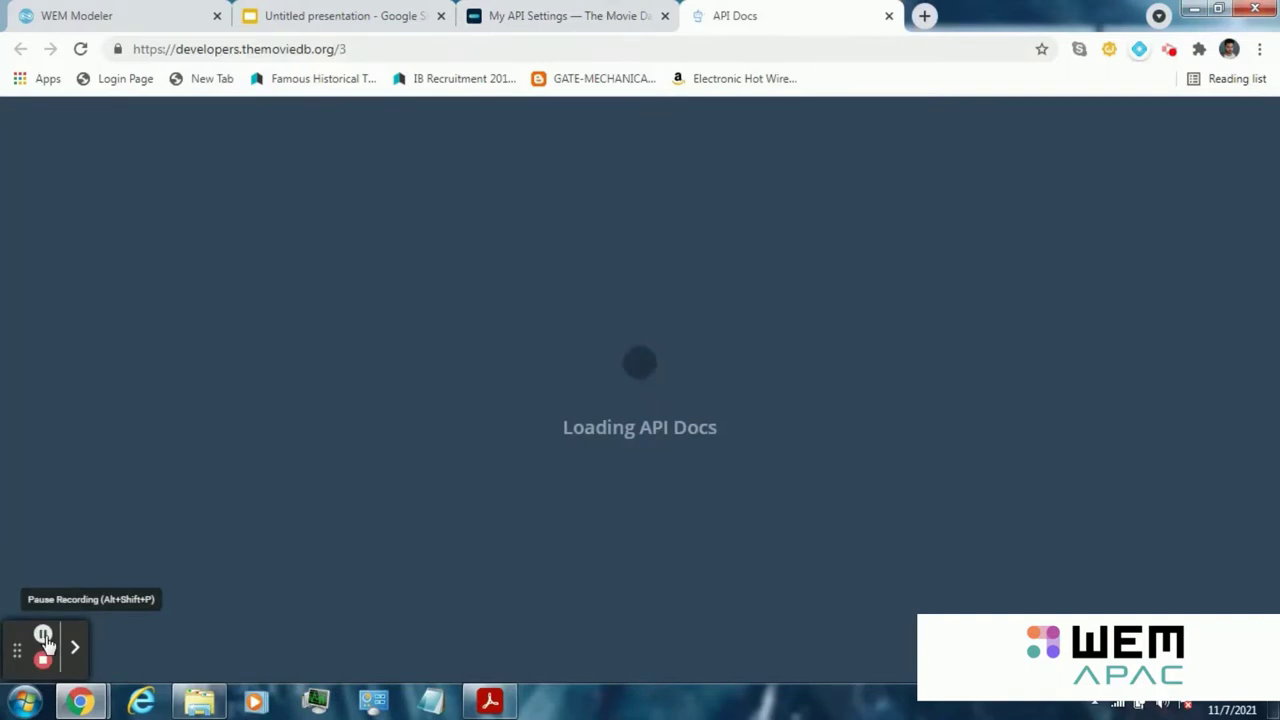
pyautogui.scroll(-1, 150, 645)
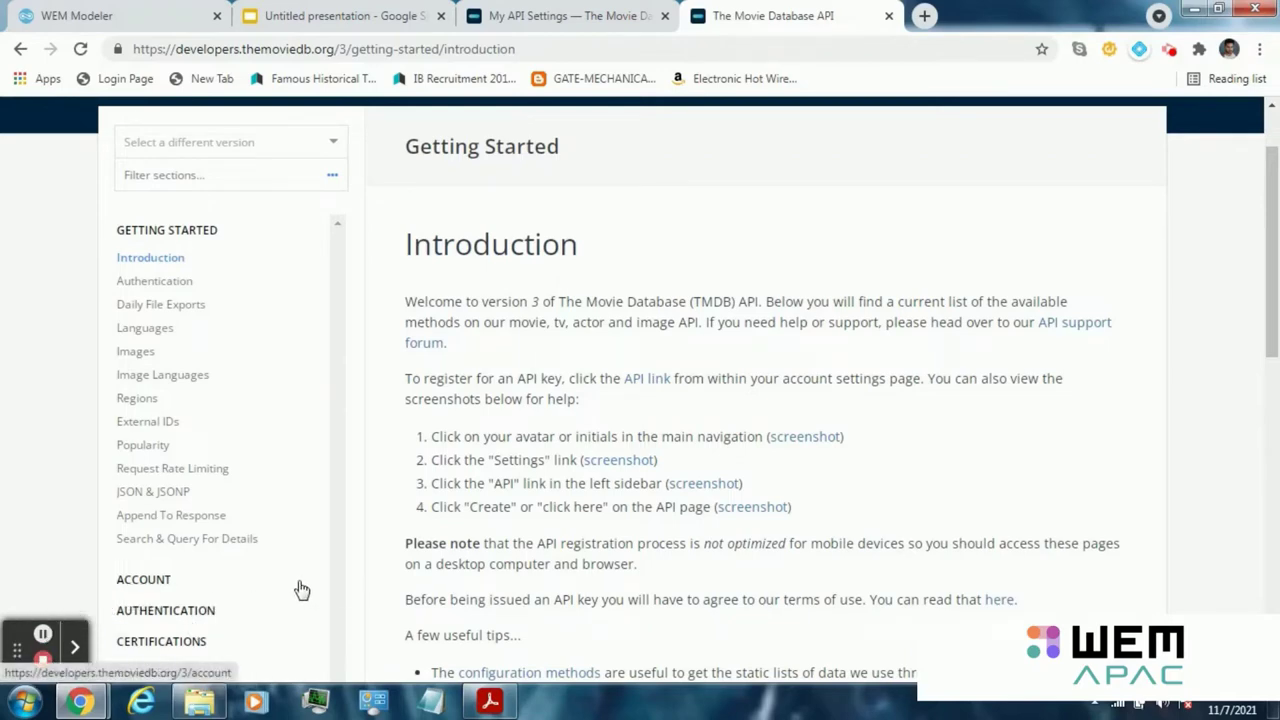
pyautogui.scroll(-5, 302, 590)
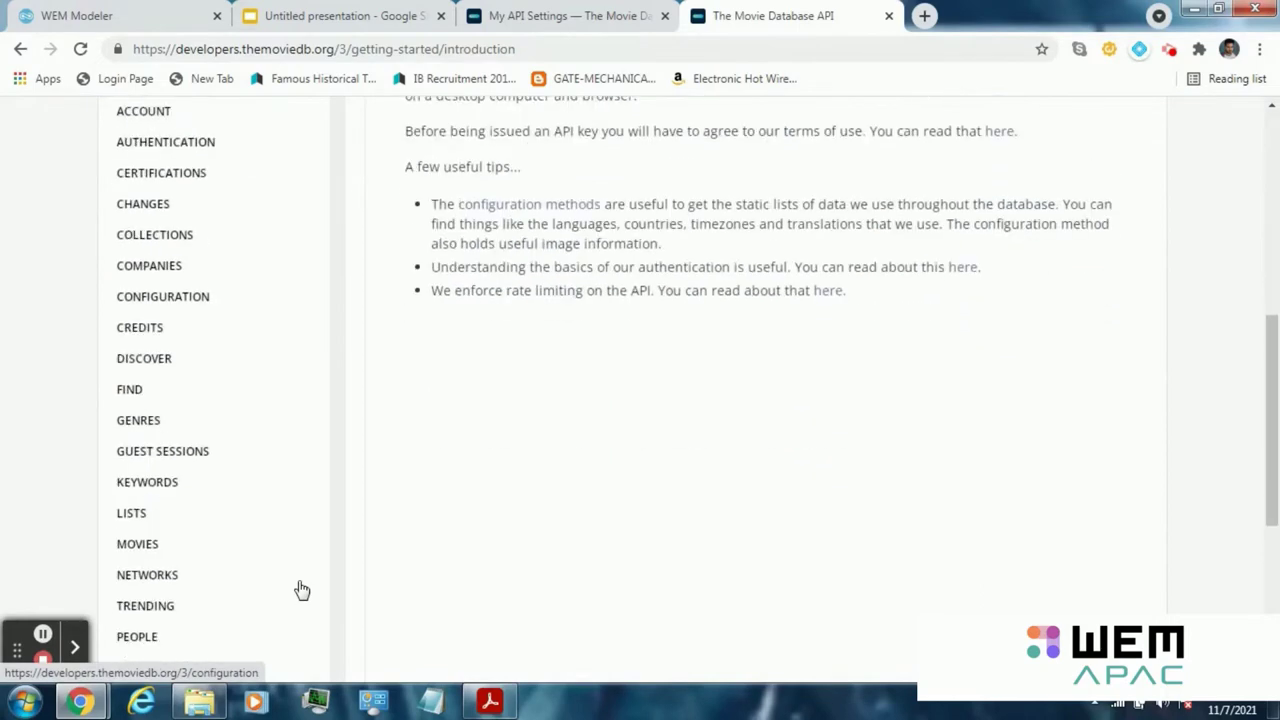
pyautogui.scroll(-2, 206, 594)
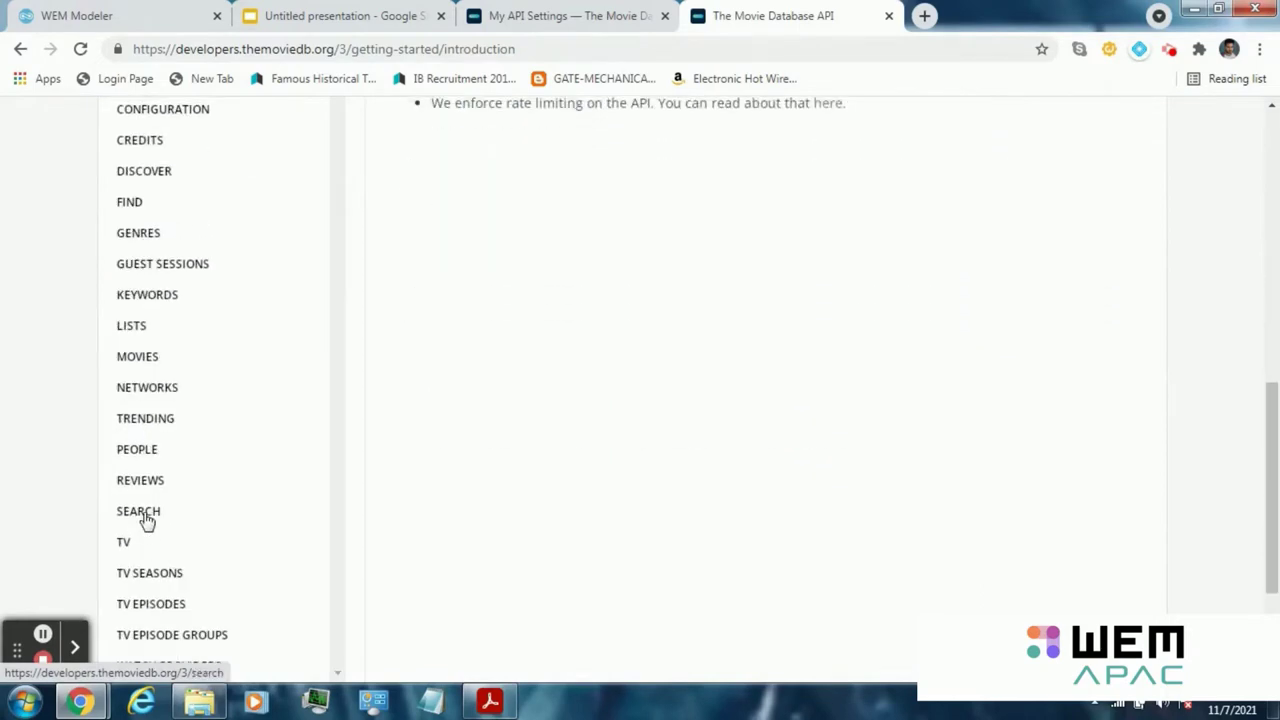
pyautogui.click(145, 514)
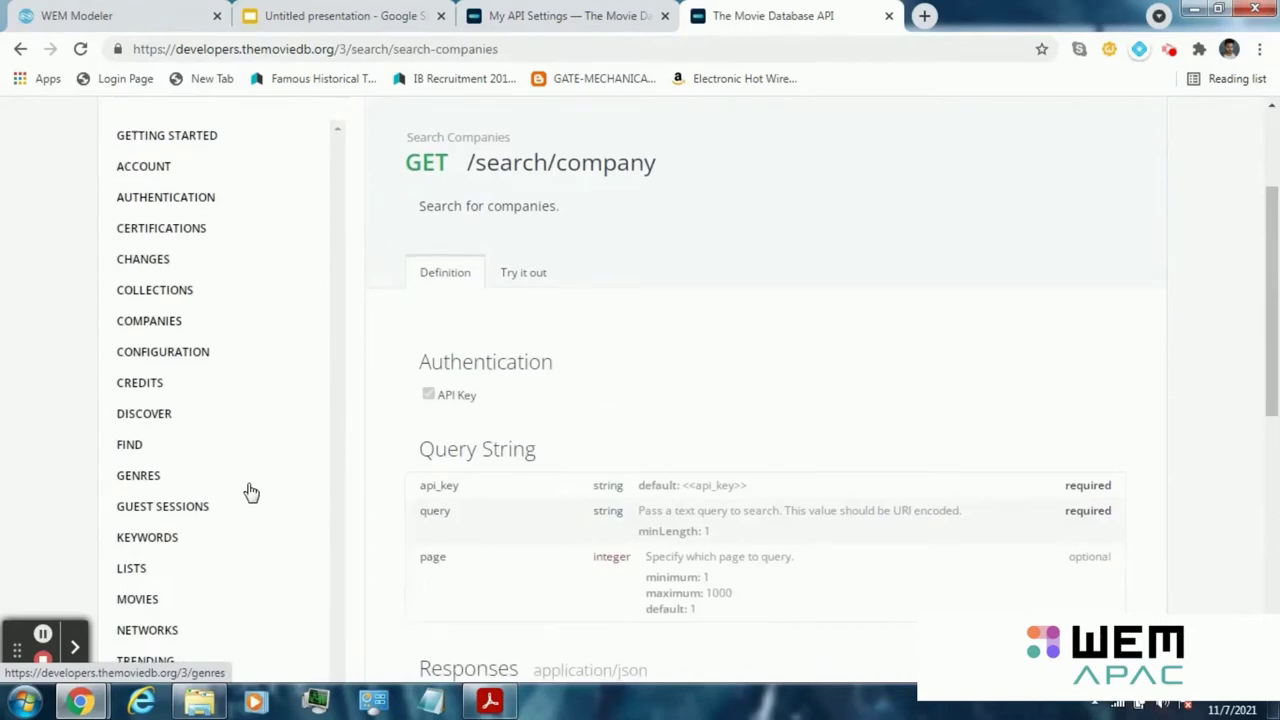
# Open the Movies section of the documentation and examine the Get Details endpoint's parameters and response schema
pyautogui.scroll(-1, 220, 500)
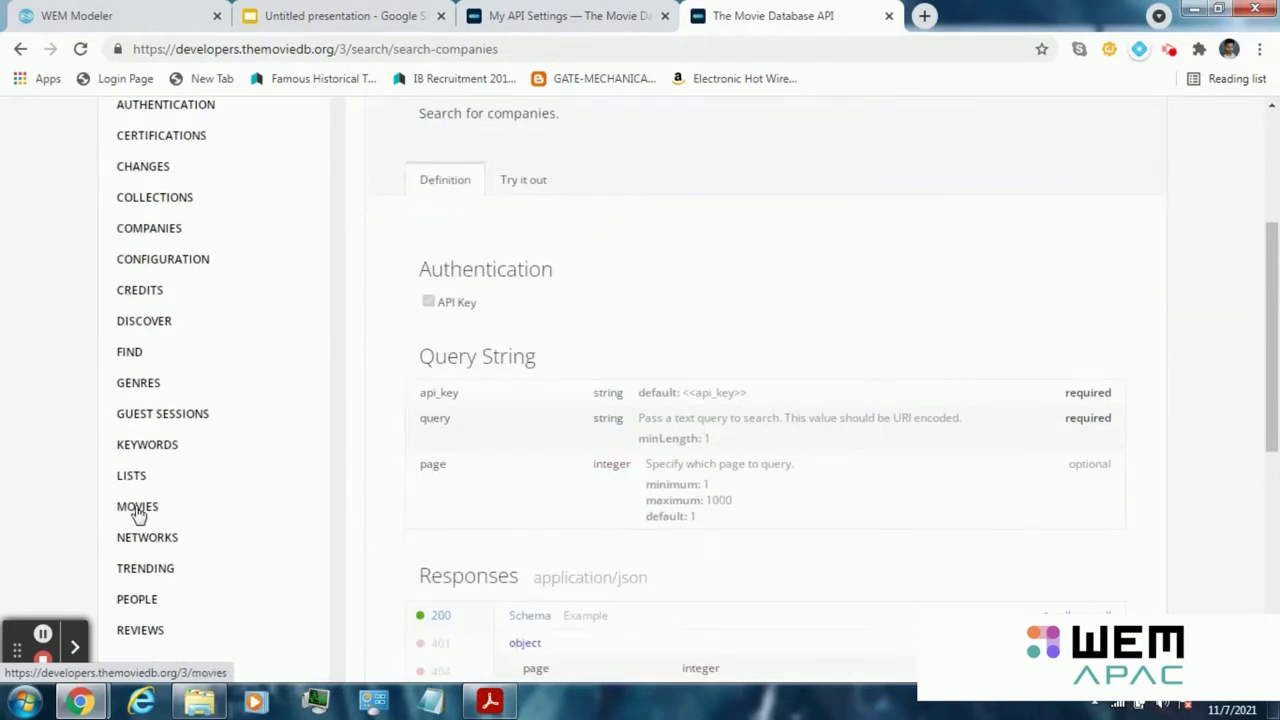
pyautogui.click(137, 508)
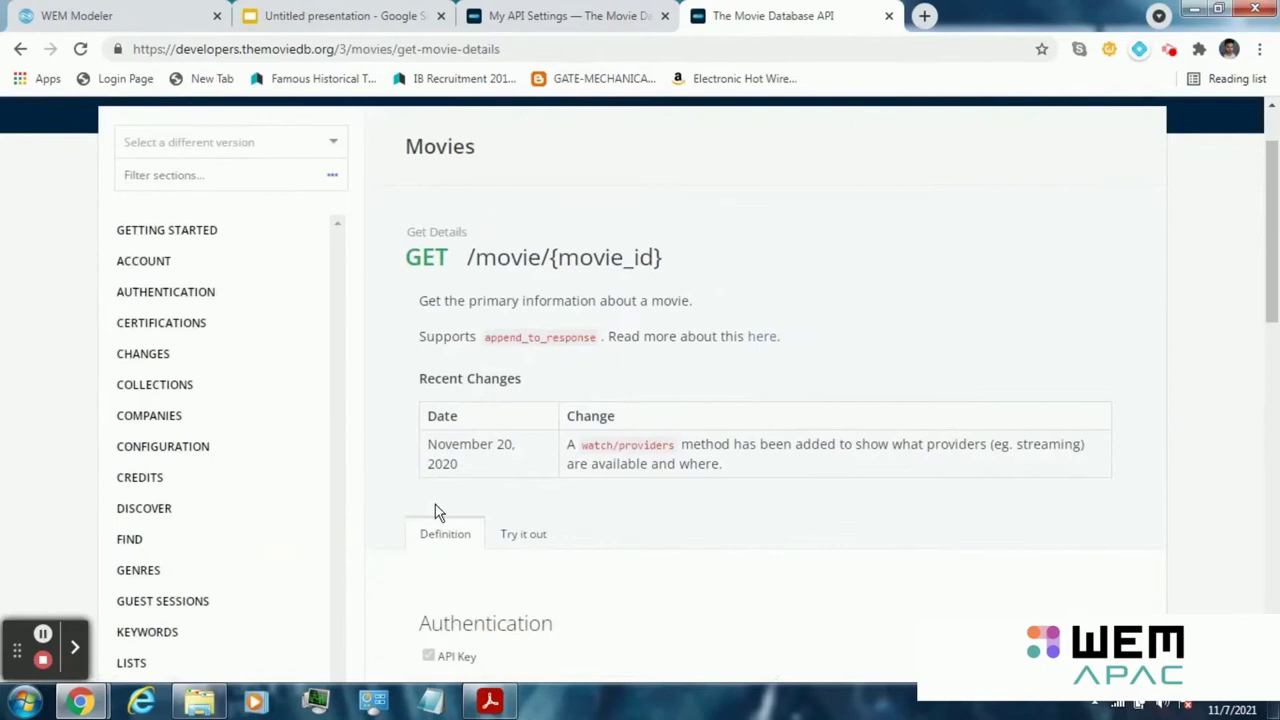
pyautogui.scroll(-3, 43, 623)
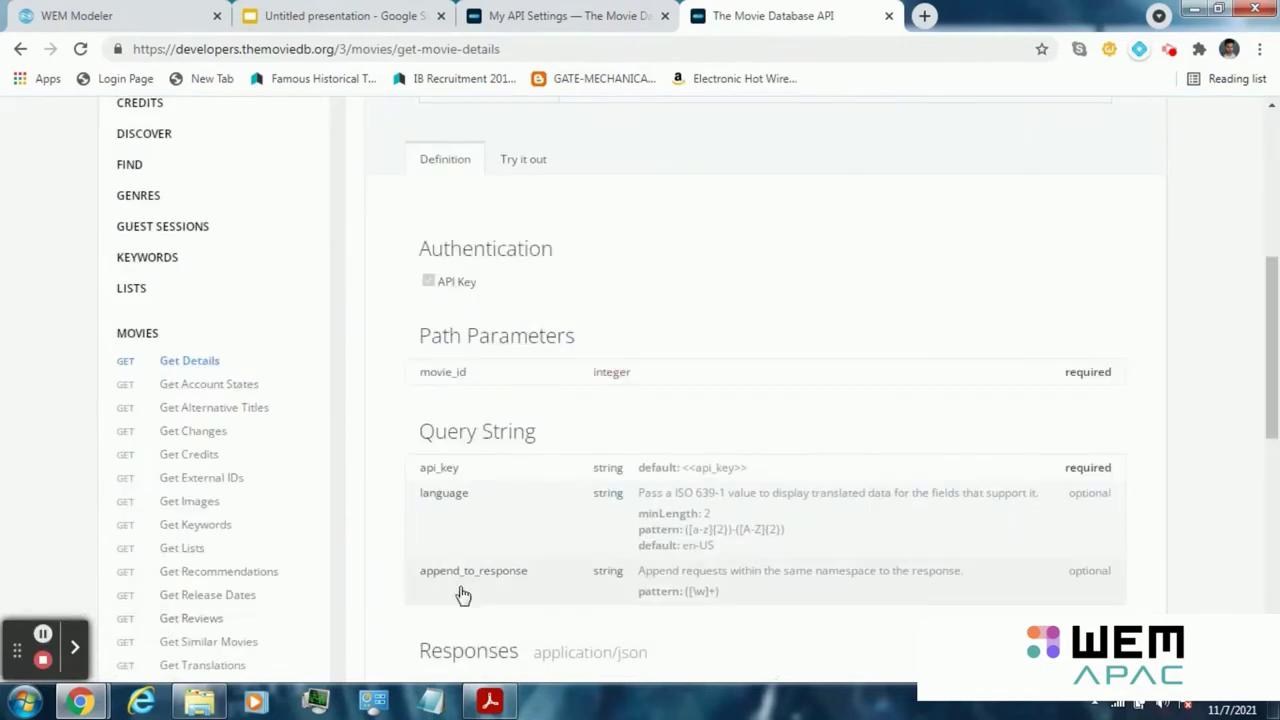
pyautogui.scroll(-2, 641, 488)
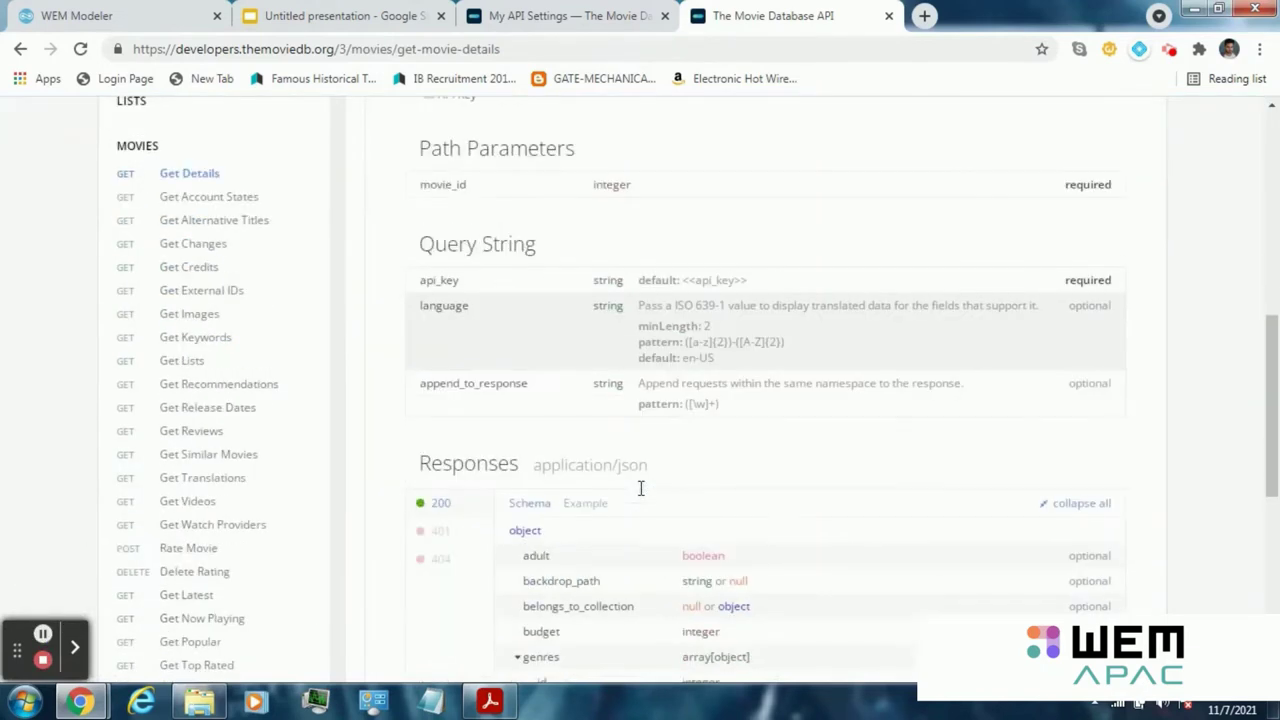
pyautogui.scroll(-2, 641, 495)
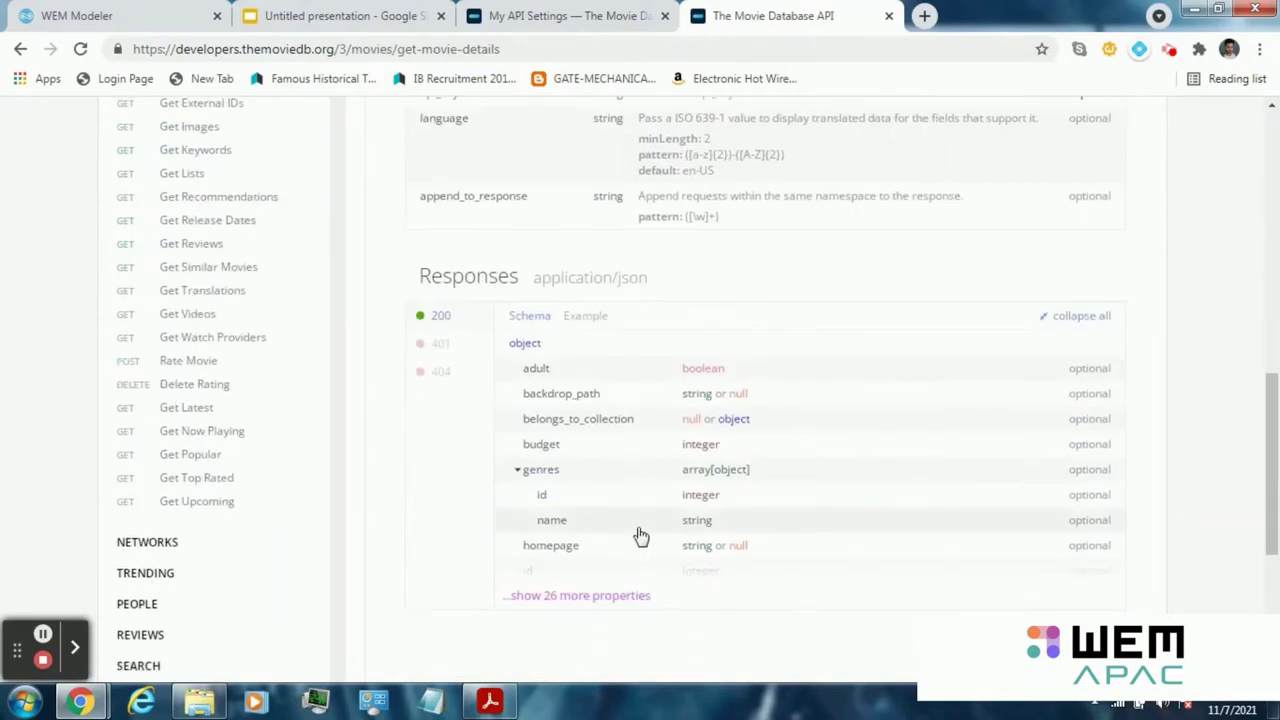
pyautogui.scroll(2, 640, 534)
pyautogui.scroll(3, 641, 536)
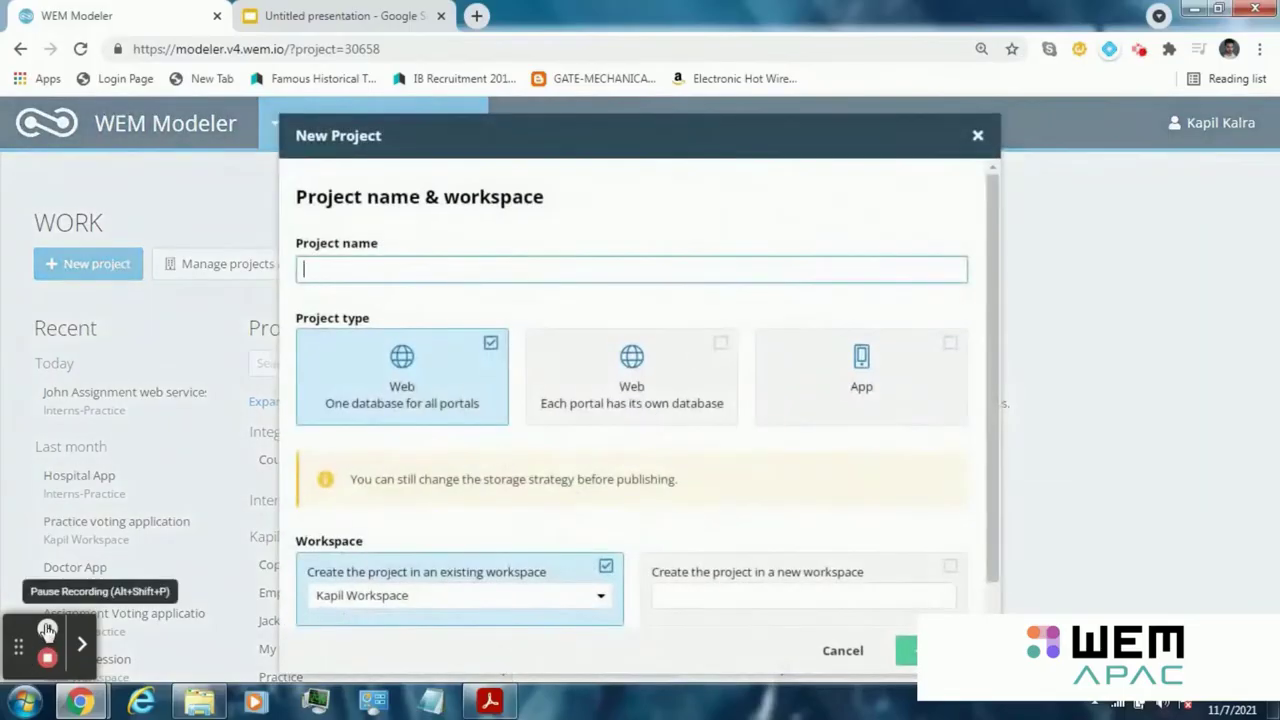
# In WEM Modeler, create a single-database web project named Movie DB API with English (United States) language, Europe hosting zones and a design
pyautogui.write('Movie DB API')
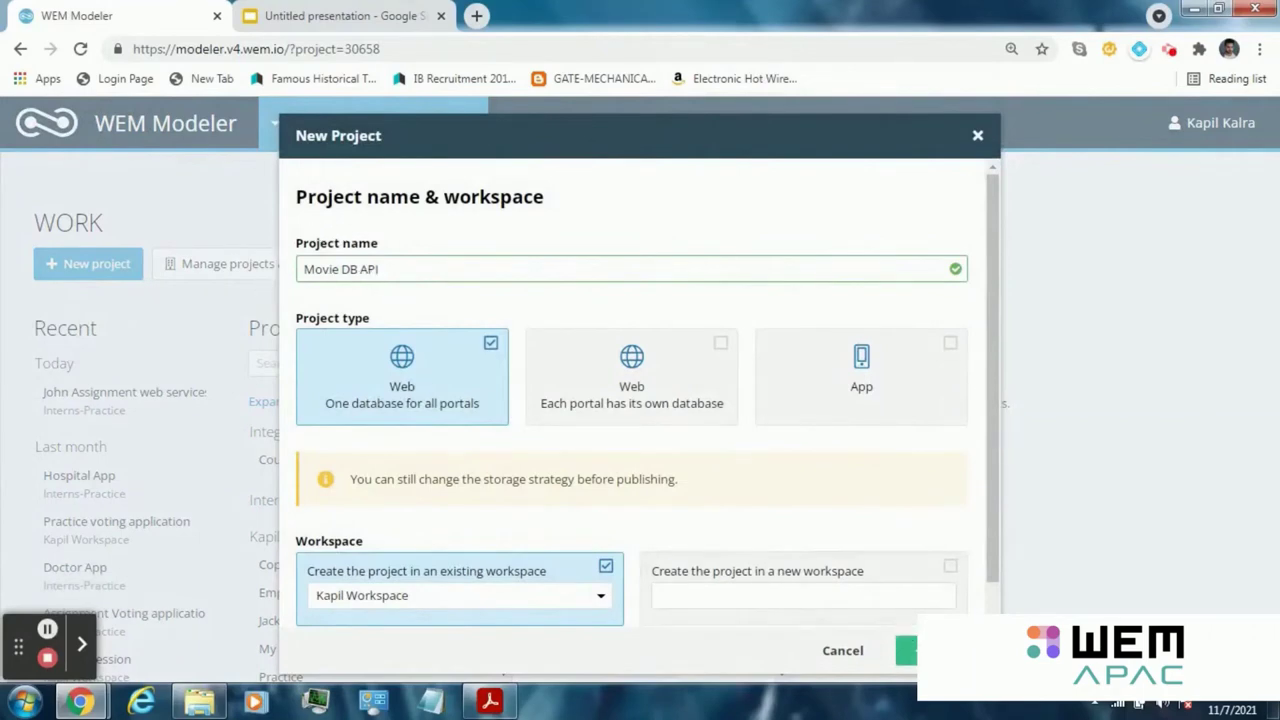
pyautogui.click(906, 651)
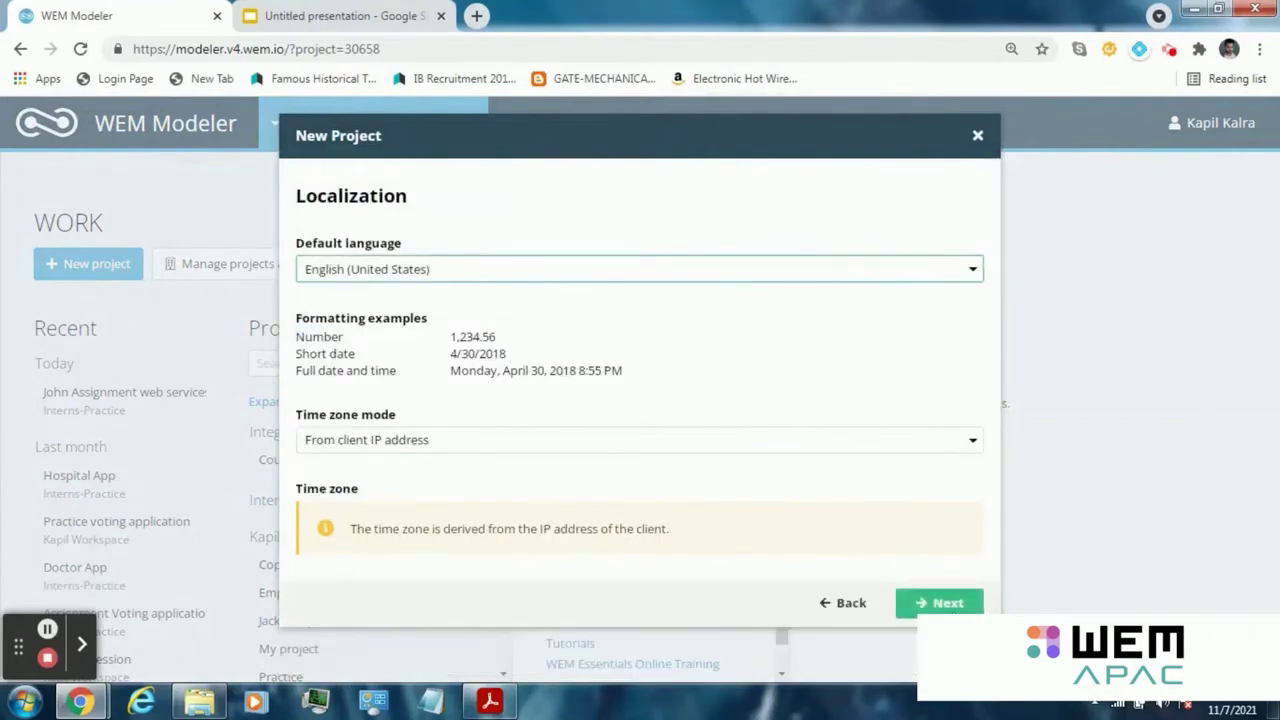
pyautogui.click(946, 606)
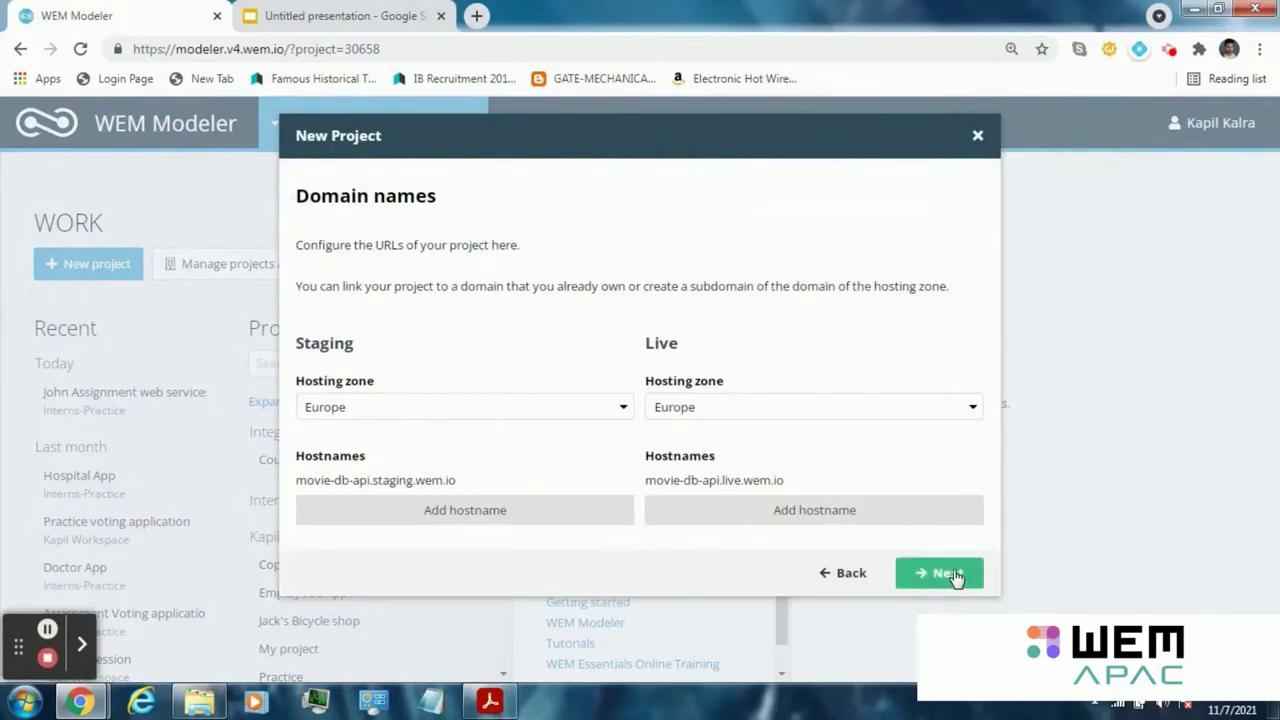
pyautogui.click(948, 573)
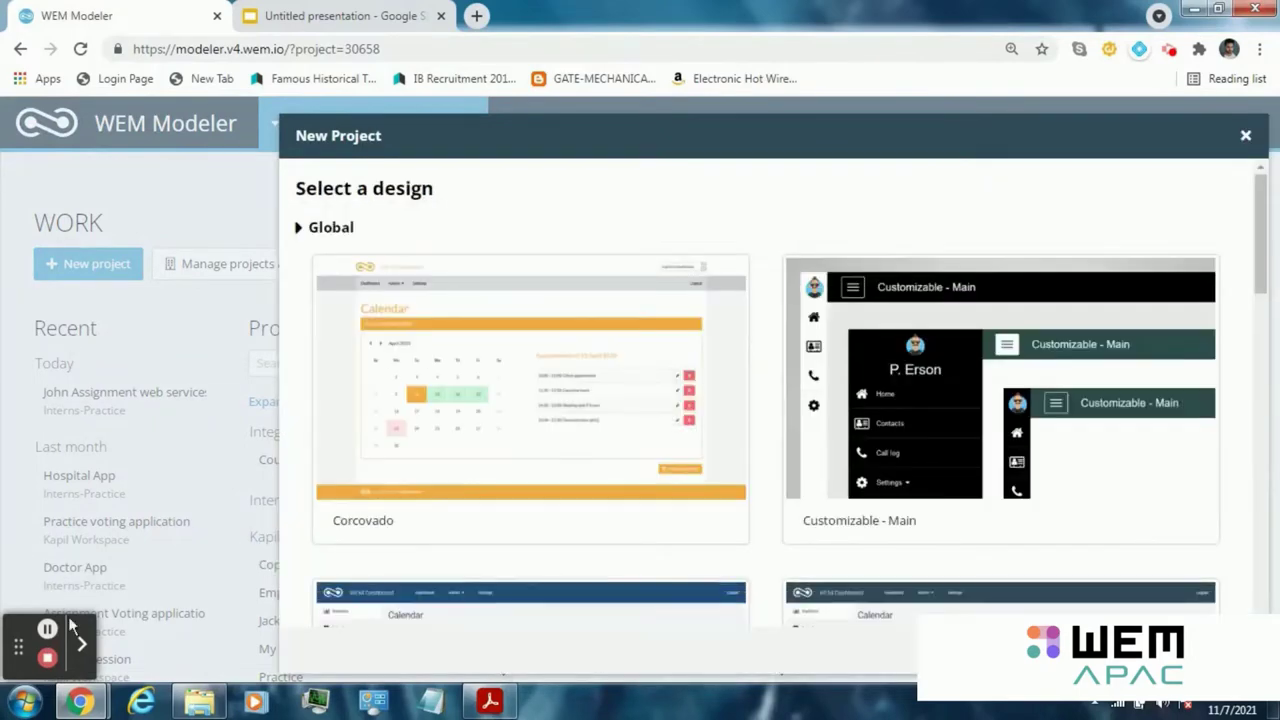
pyautogui.click(600, 520)
pyautogui.click(616, 500)
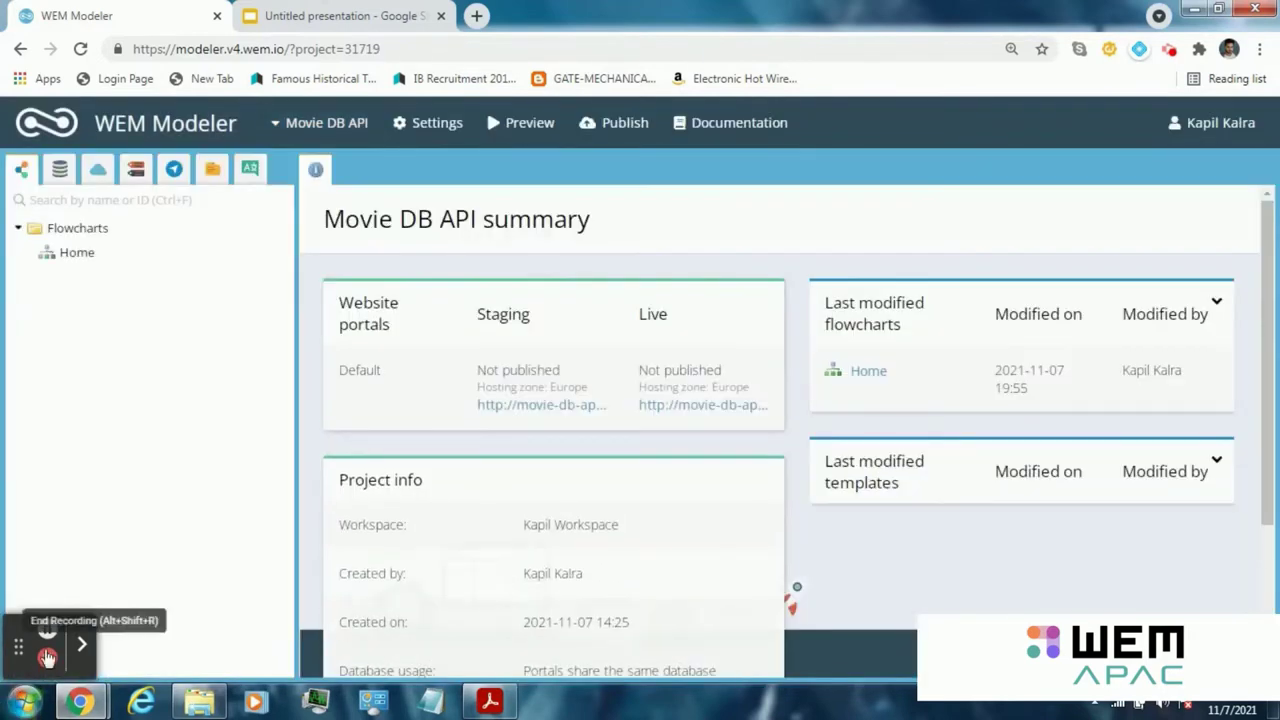
# Add a database list named Search Movie to the project's data model
pyautogui.click(47, 630)
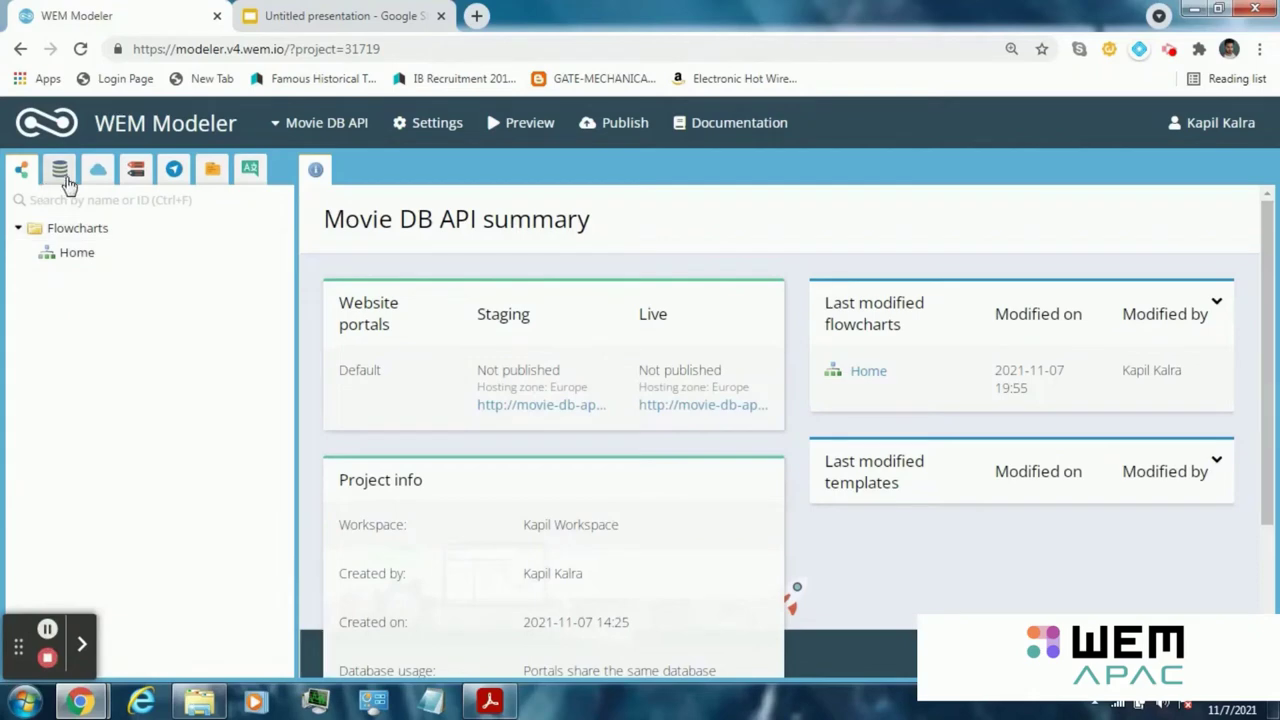
pyautogui.click(59, 171)
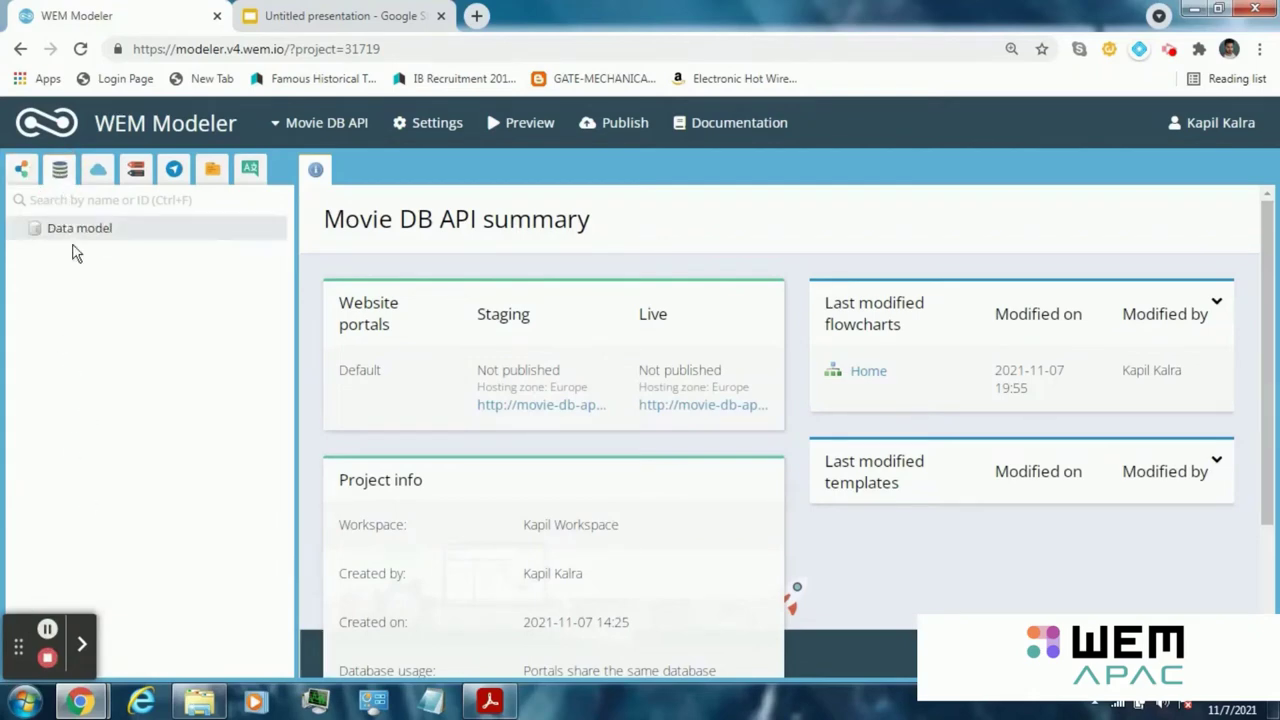
pyautogui.rightClick(136, 231)
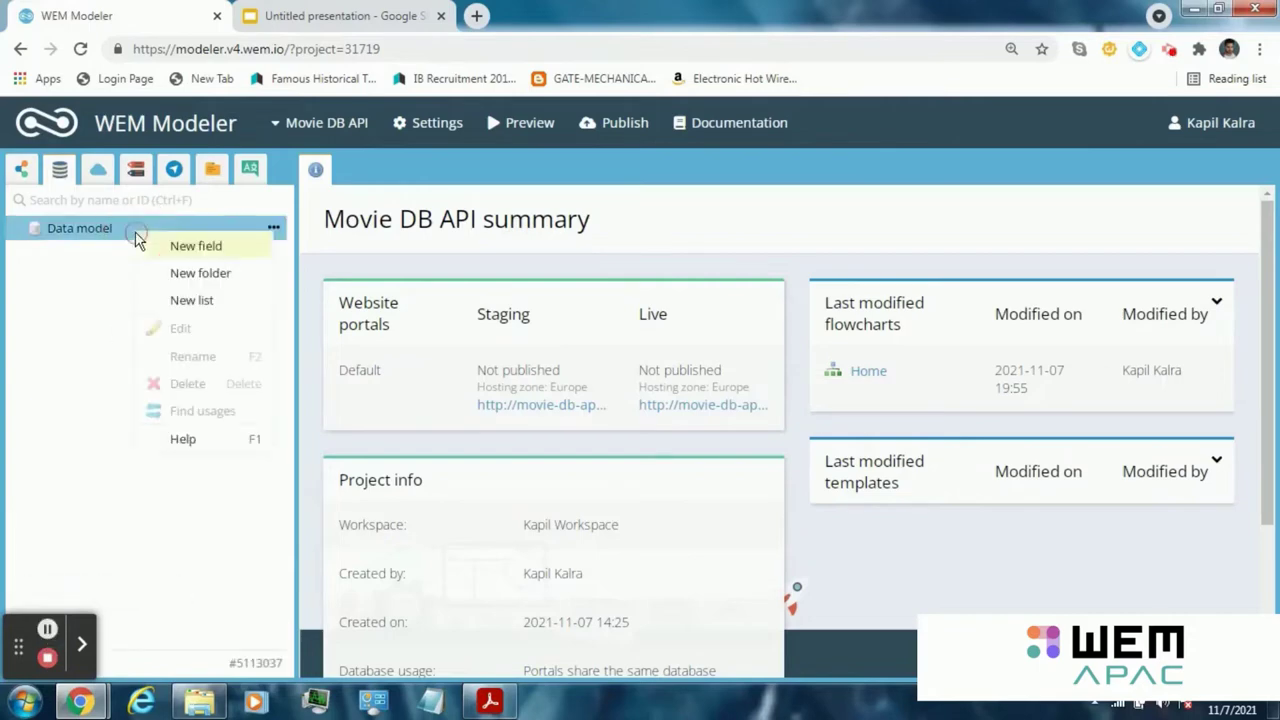
pyautogui.click(194, 300)
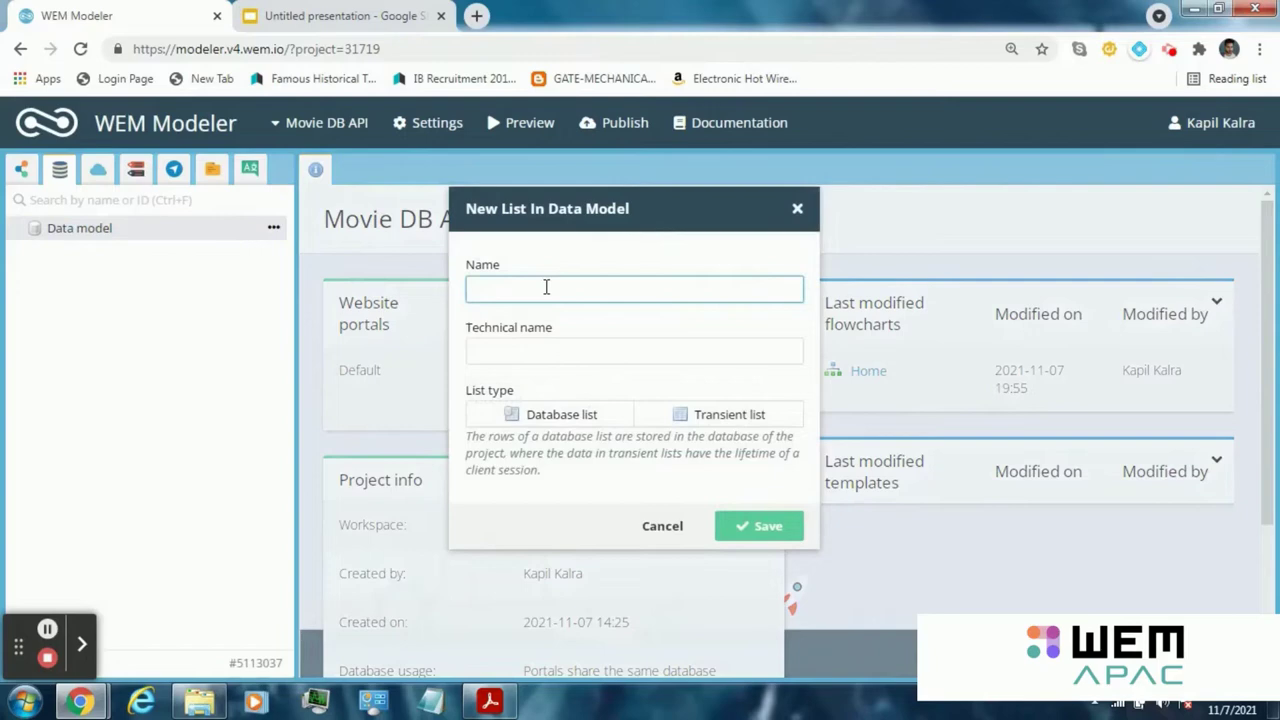
pyautogui.write('Search Movie')
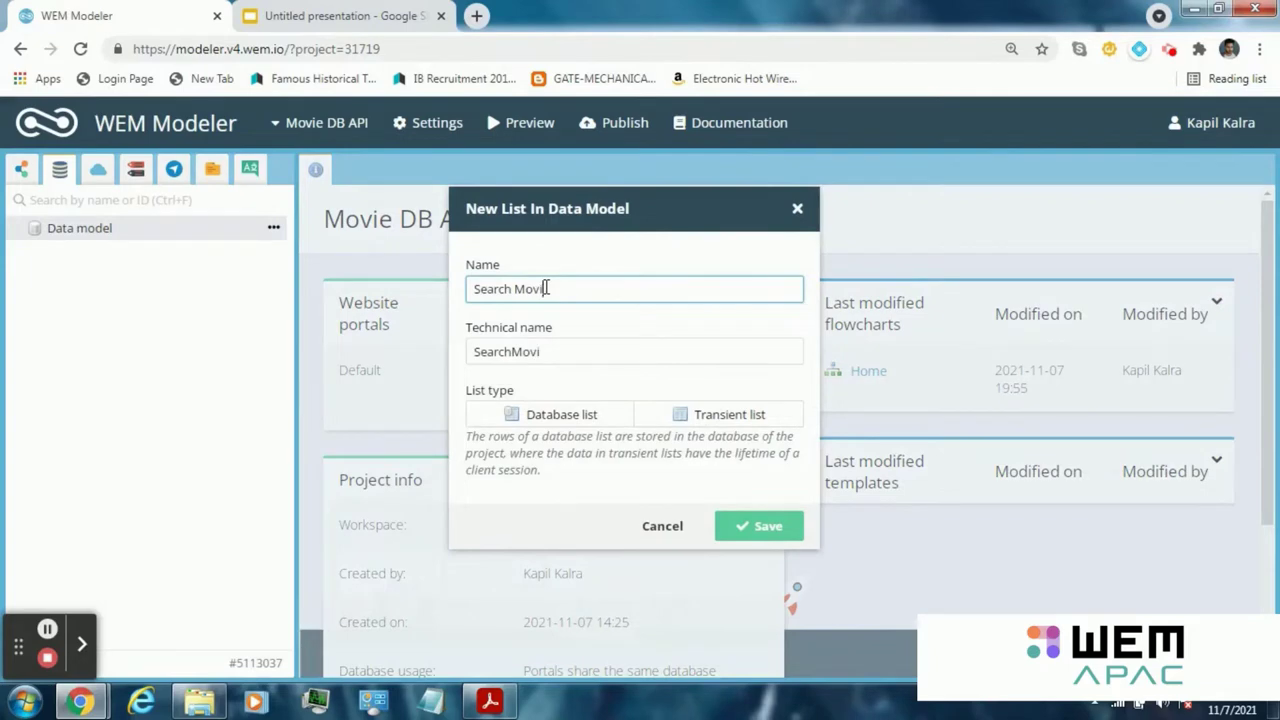
pyautogui.click(541, 422)
pyautogui.click(757, 526)
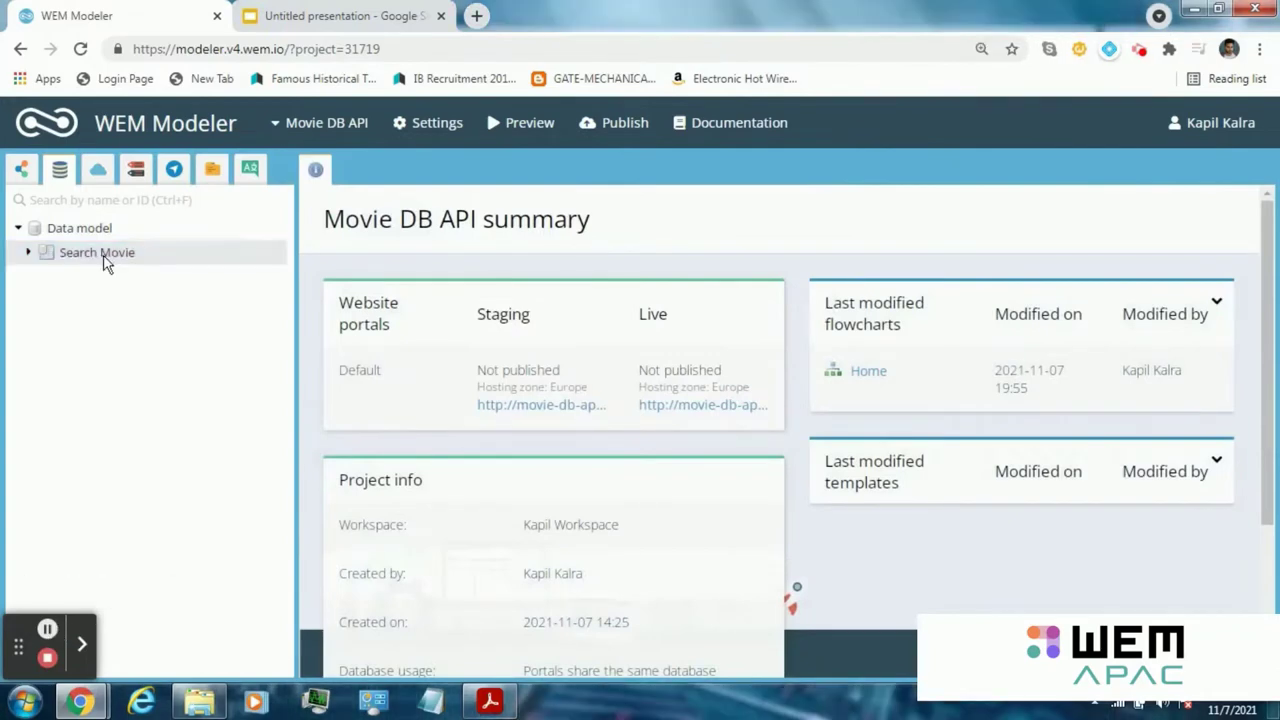
# Add a text field called Name to the Search Movie list
pyautogui.rightClick(171, 258)
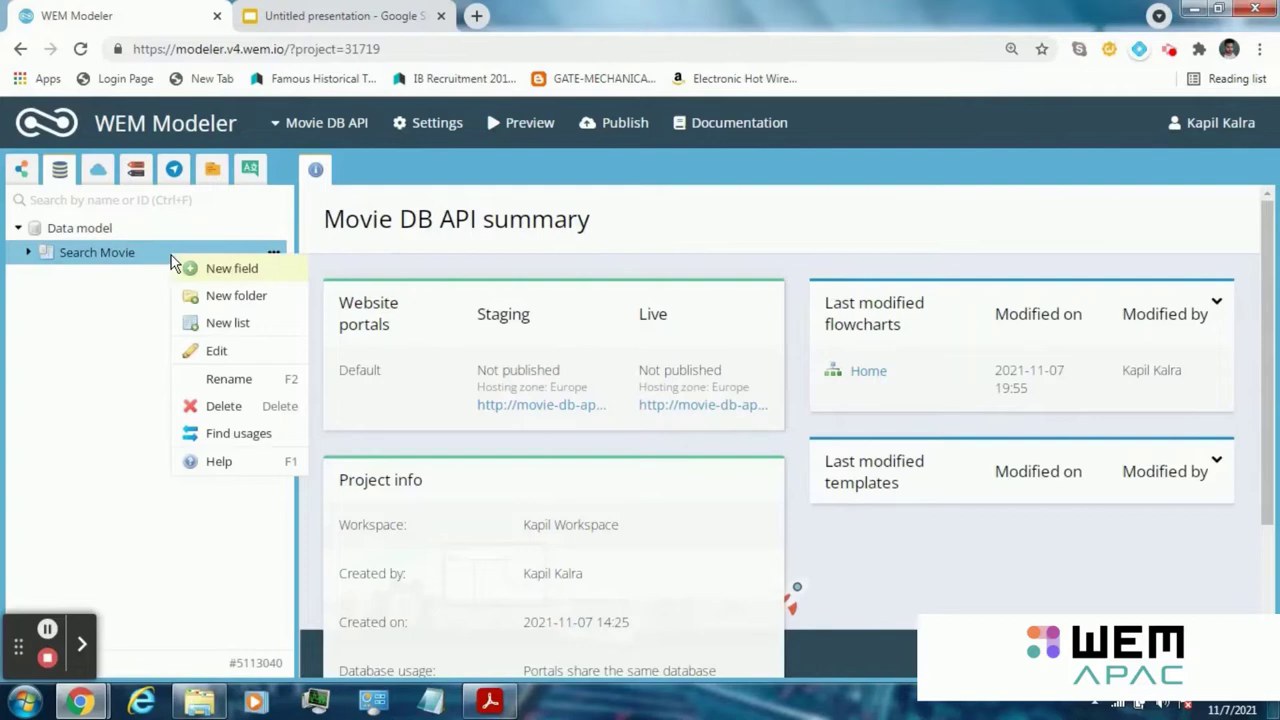
pyautogui.click(225, 270)
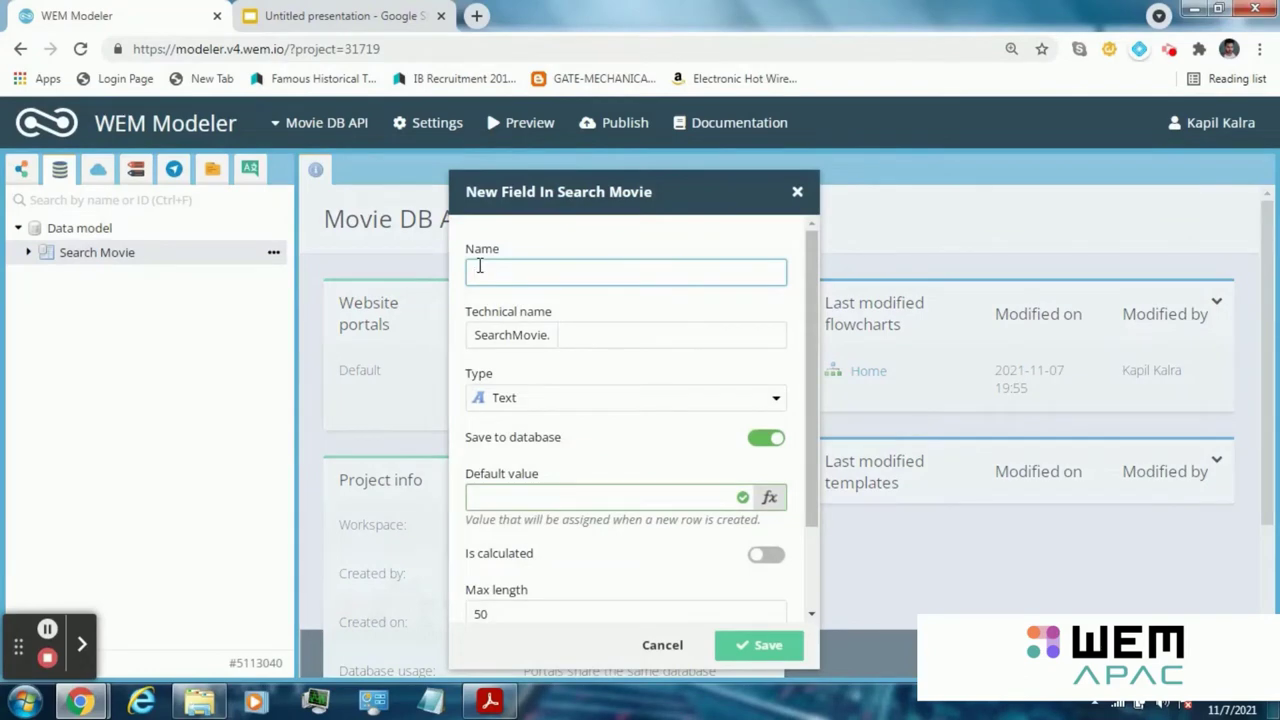
pyautogui.write('NAM')
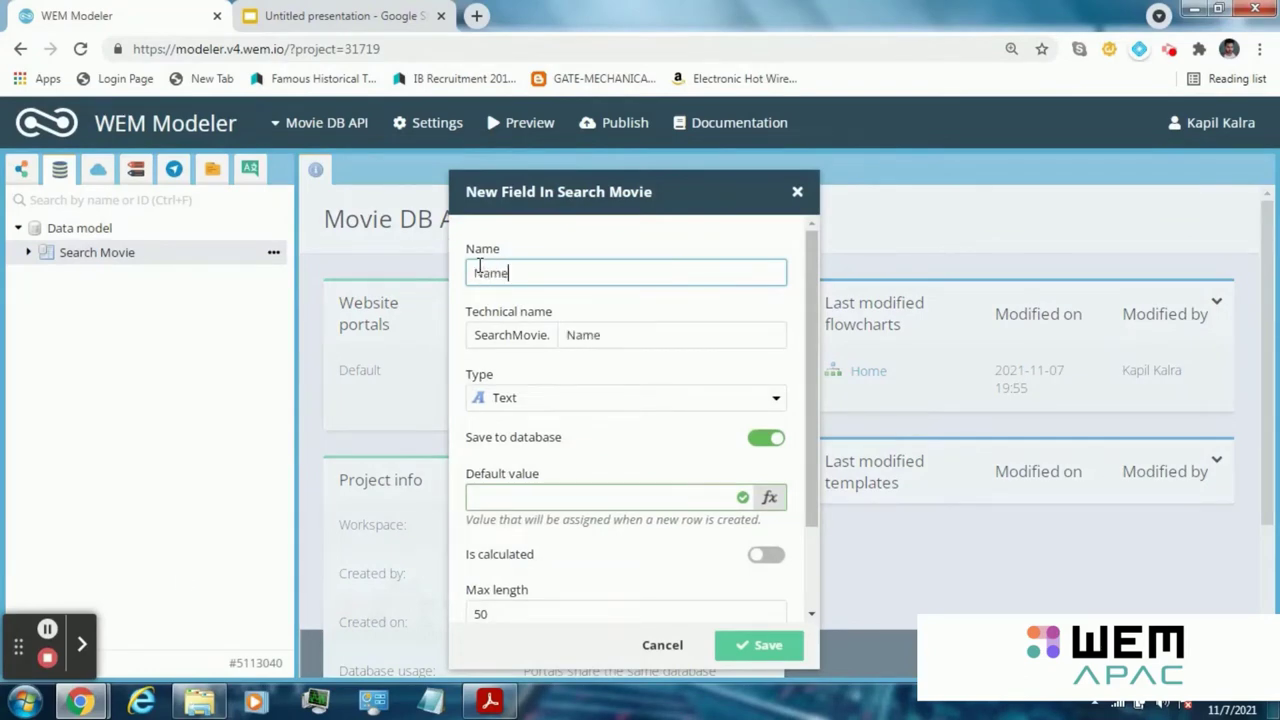
pyautogui.click(765, 648)
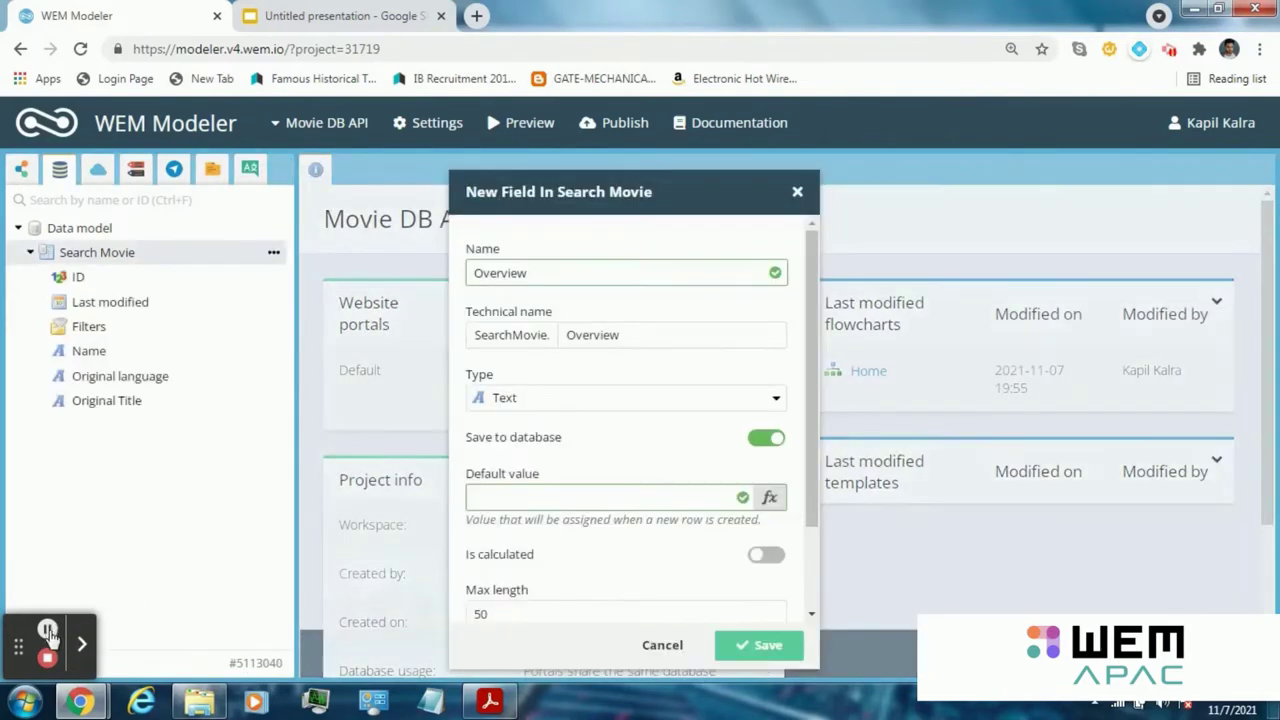
# Set the Overview field's maximum length to 200 and save it to the Search Movie list
pyautogui.click(491, 615)
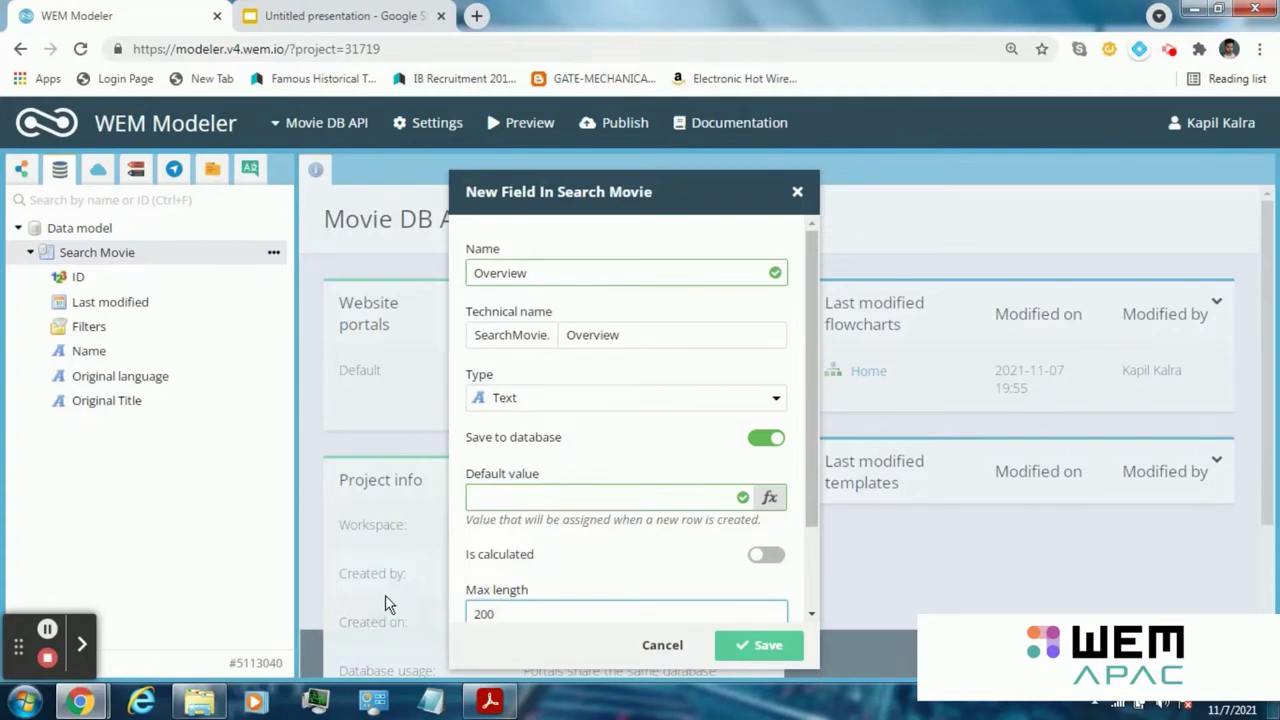
pyautogui.click(766, 645)
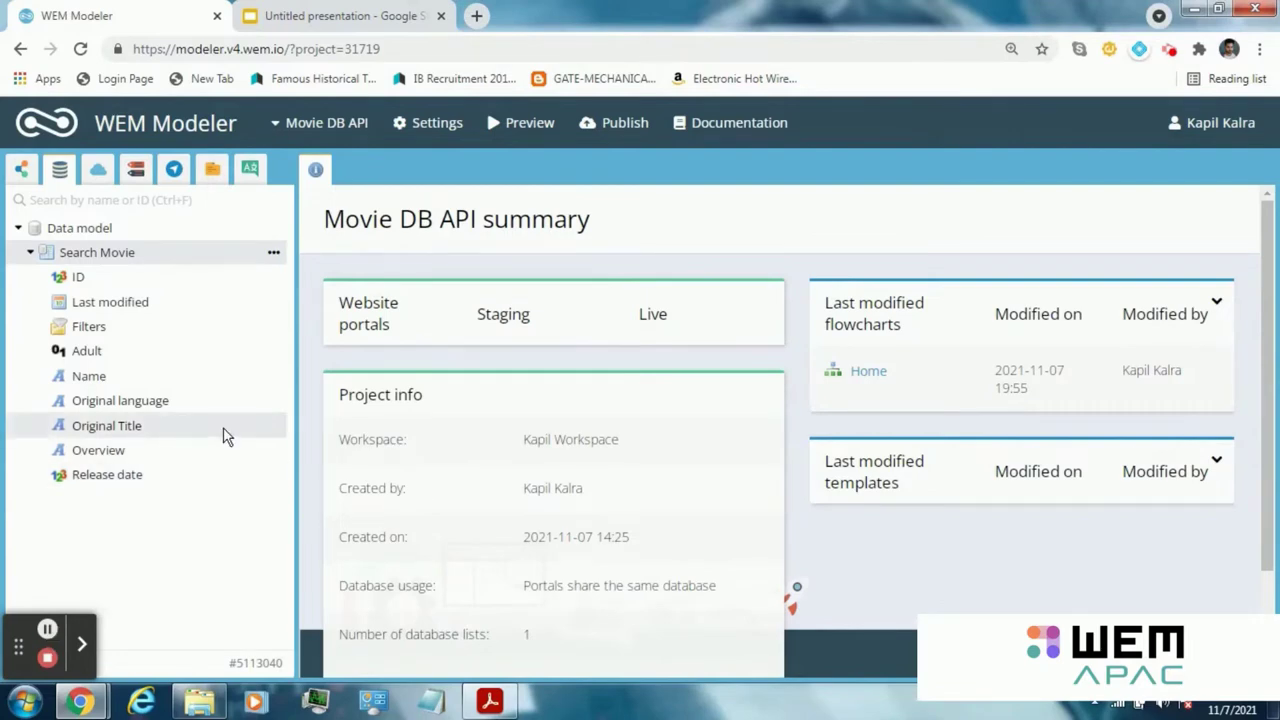
# Add a text field named Json file directly under the data model, outside the Search Movie list
pyautogui.rightClick(226, 231)
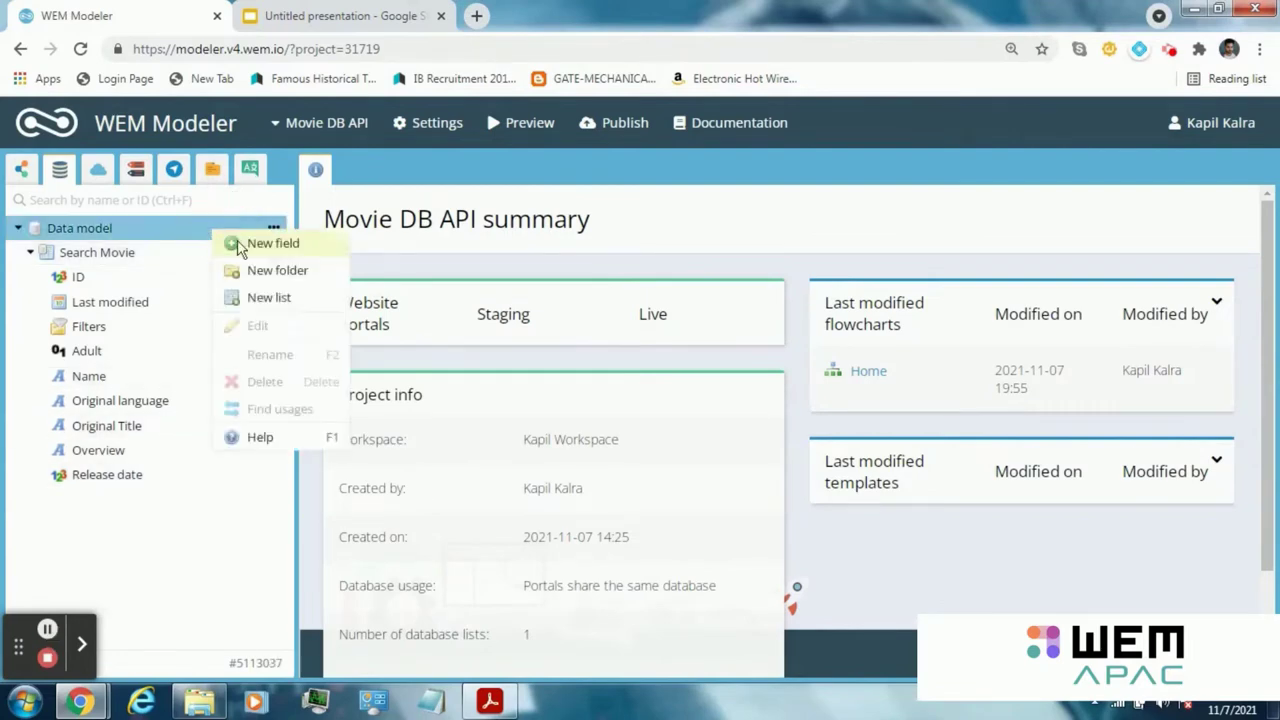
pyautogui.click(273, 244)
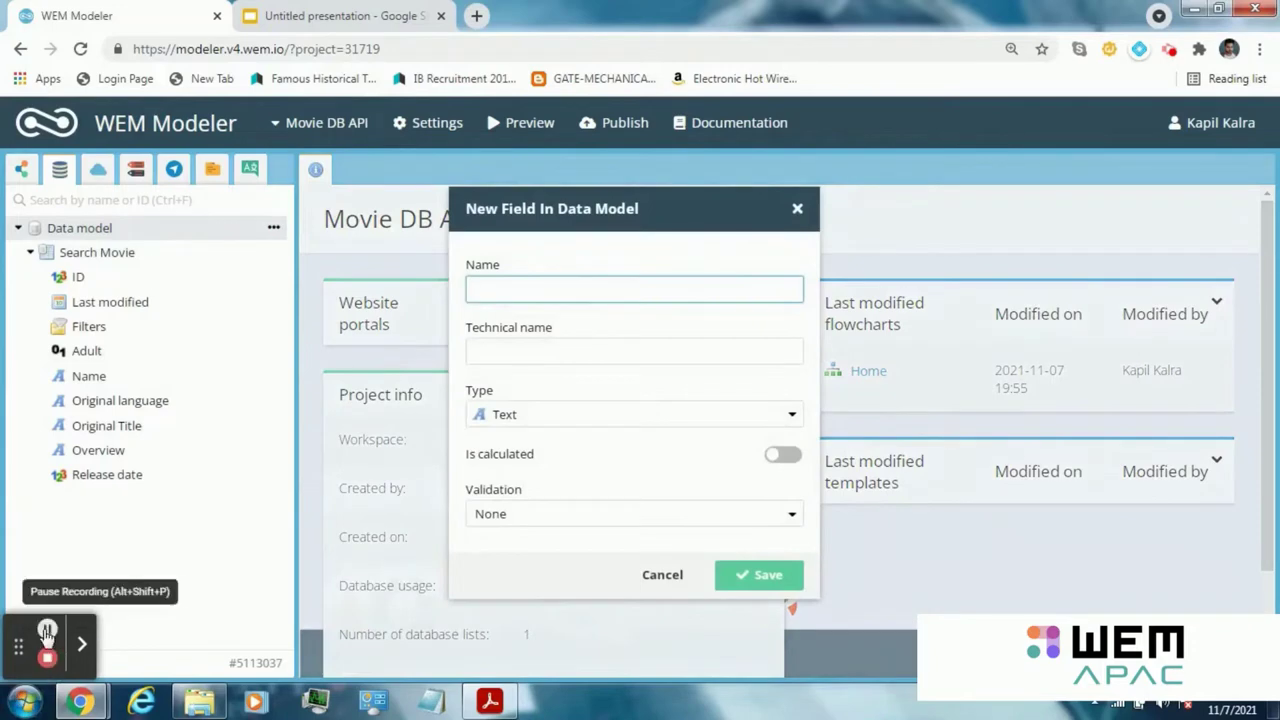
pyautogui.write('Json file')
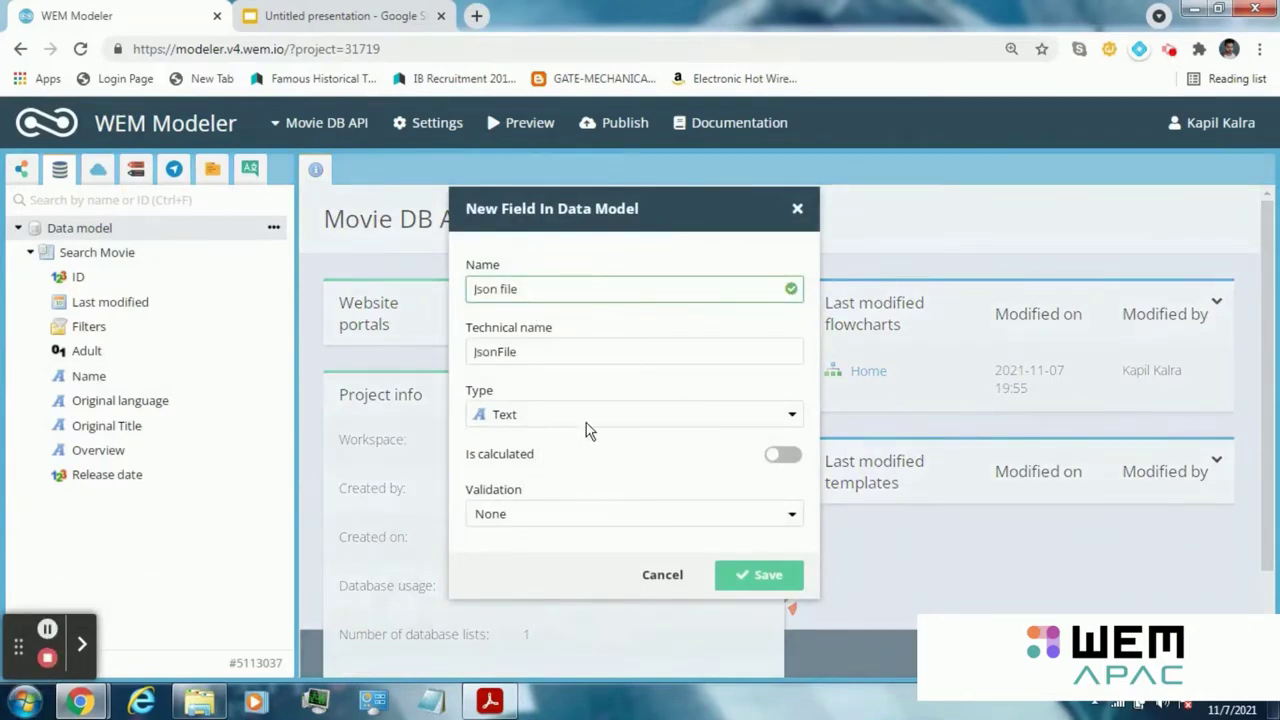
pyautogui.click(762, 574)
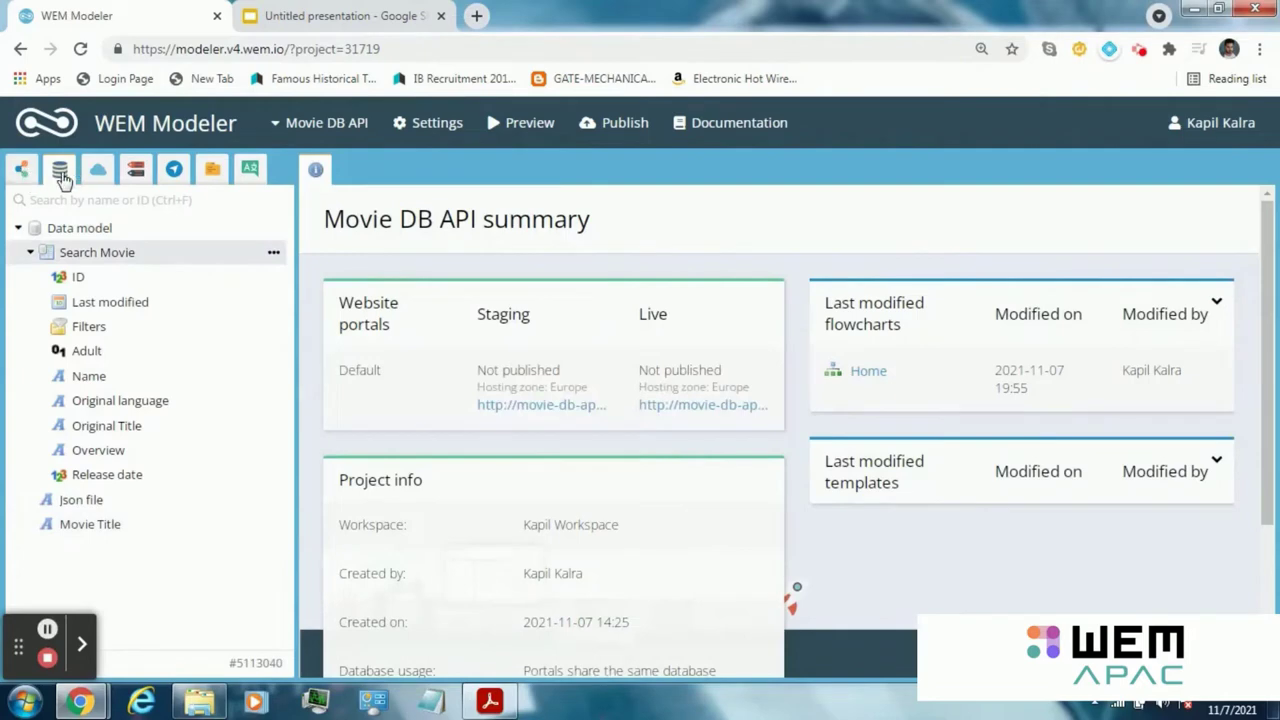
# Open the Home flowchart for editing
pyautogui.click(21, 168)
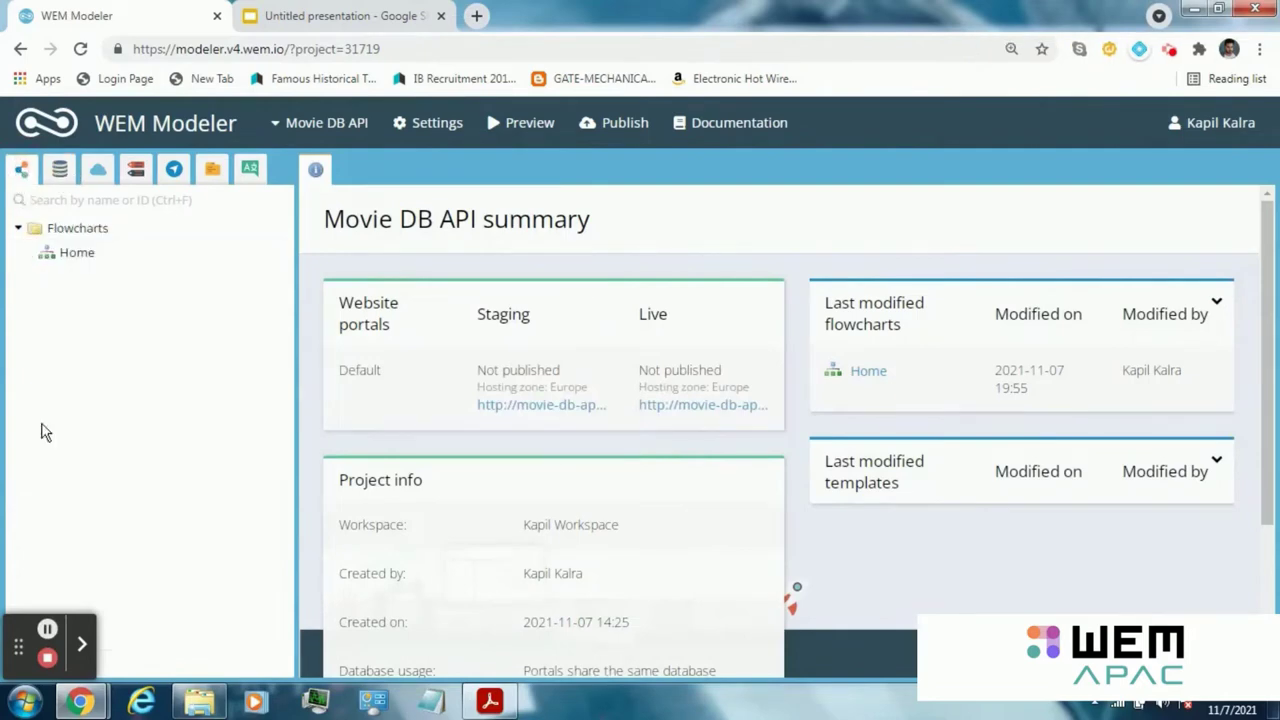
pyautogui.click(44, 630)
pyautogui.click(44, 630)
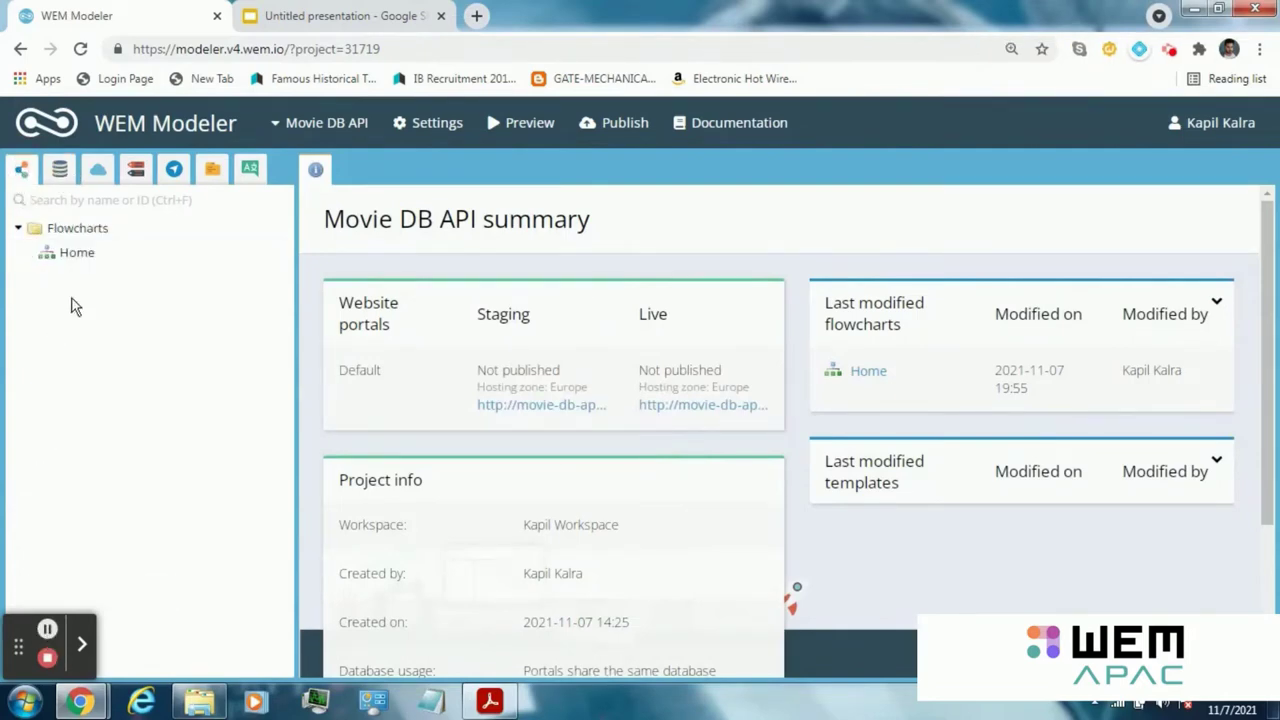
pyautogui.doubleClick(105, 260)
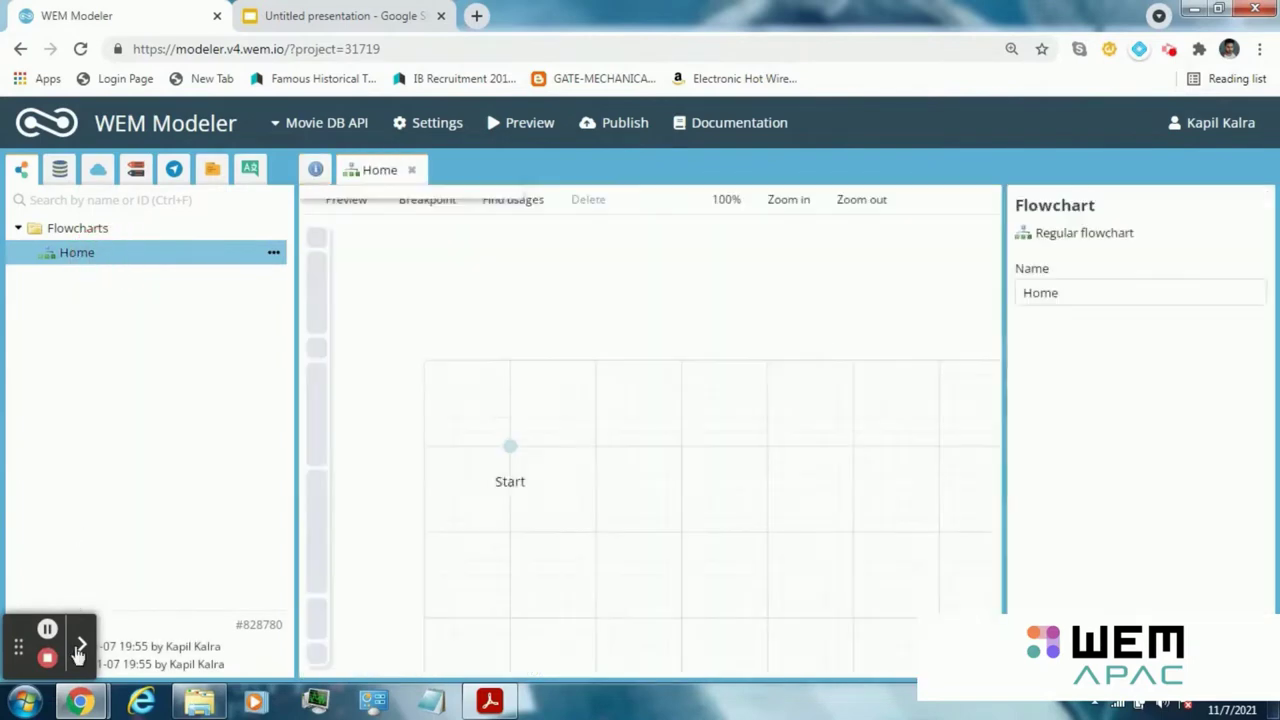
pyautogui.click(46, 628)
pyautogui.click(46, 628)
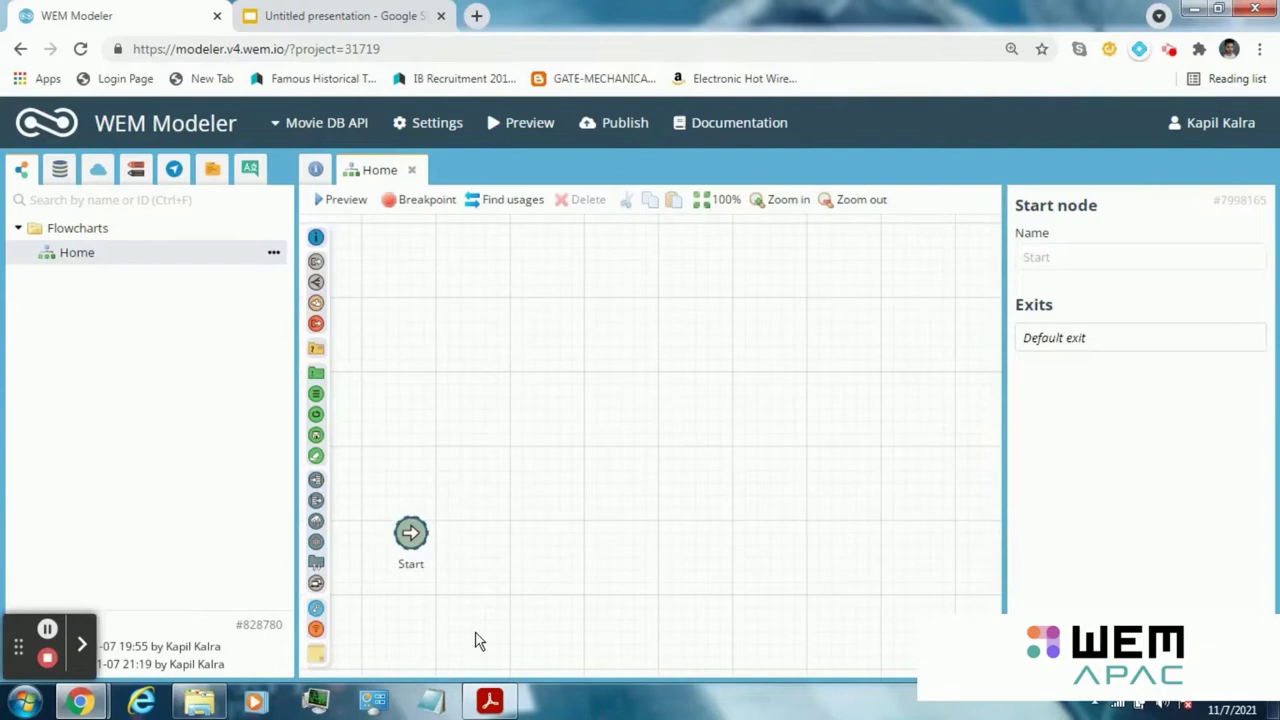
pyautogui.click(46, 630)
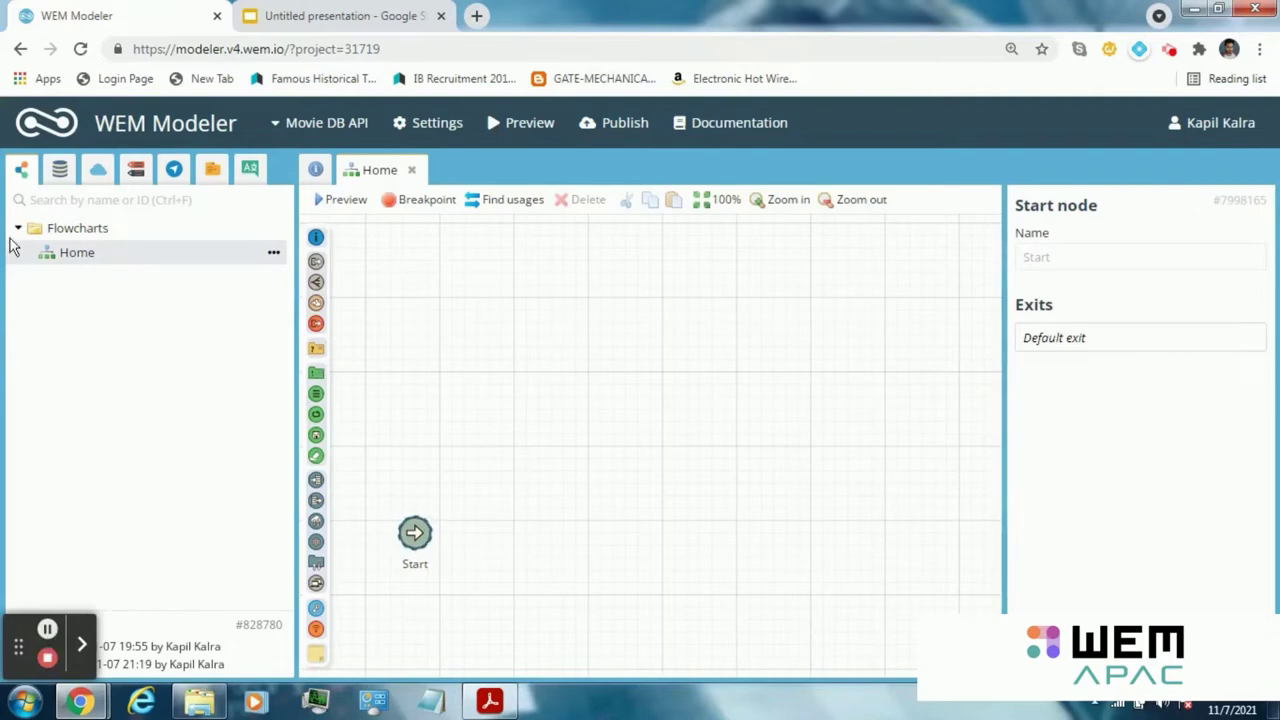
# Add an assignment node for the Movie Title field beside the Start node, with its action set to Clear value
pyautogui.click(59, 172)
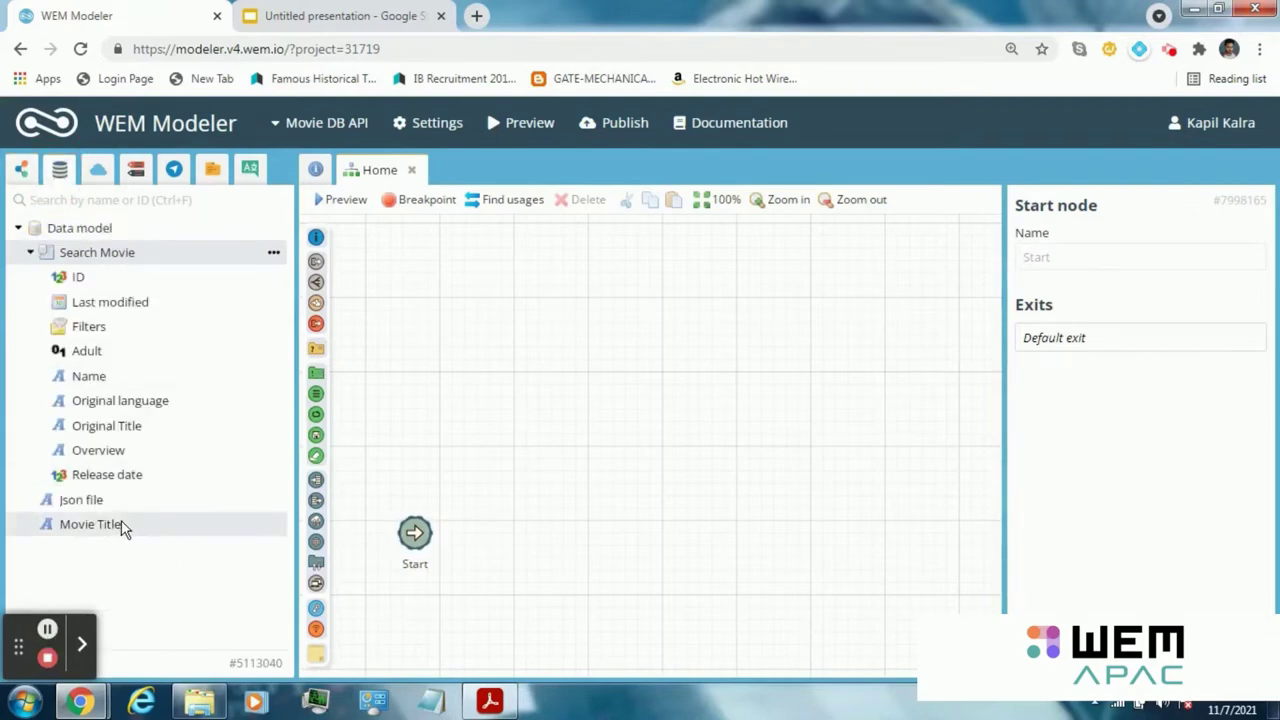
pyautogui.moveTo(122, 530); pyautogui.dragTo(515, 524)
pyautogui.click(565, 538)
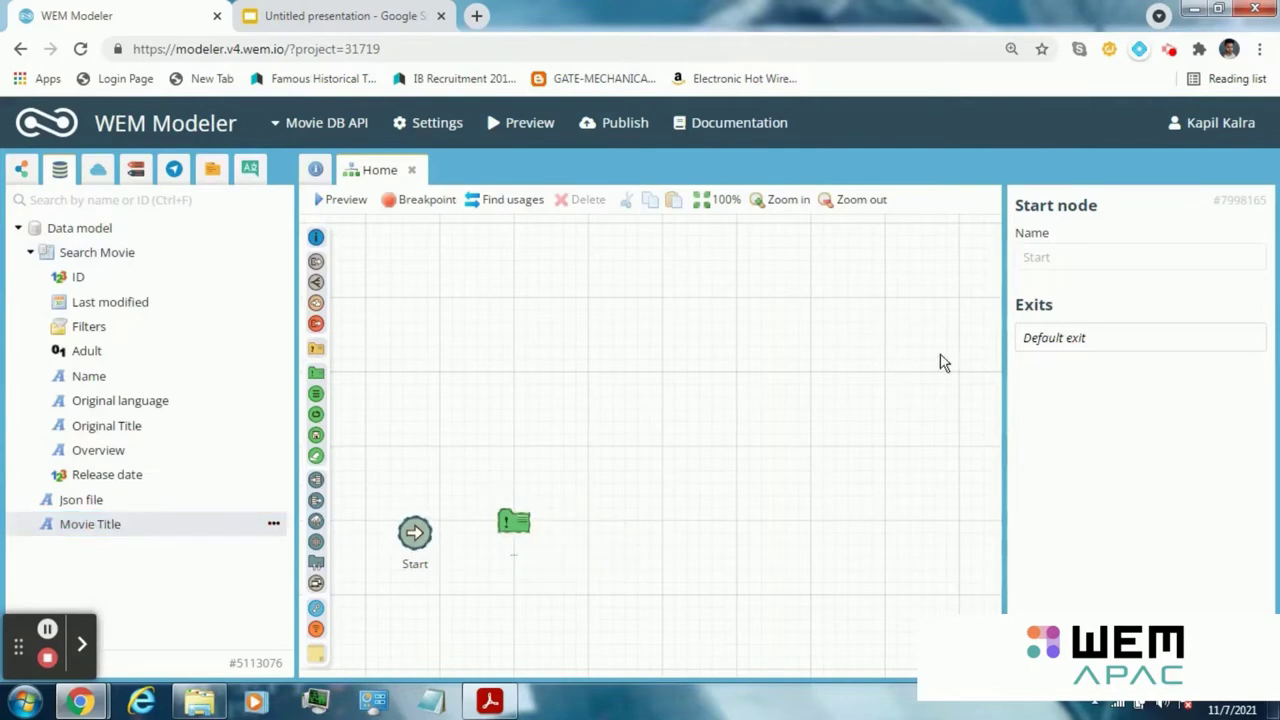
pyautogui.click(1252, 314)
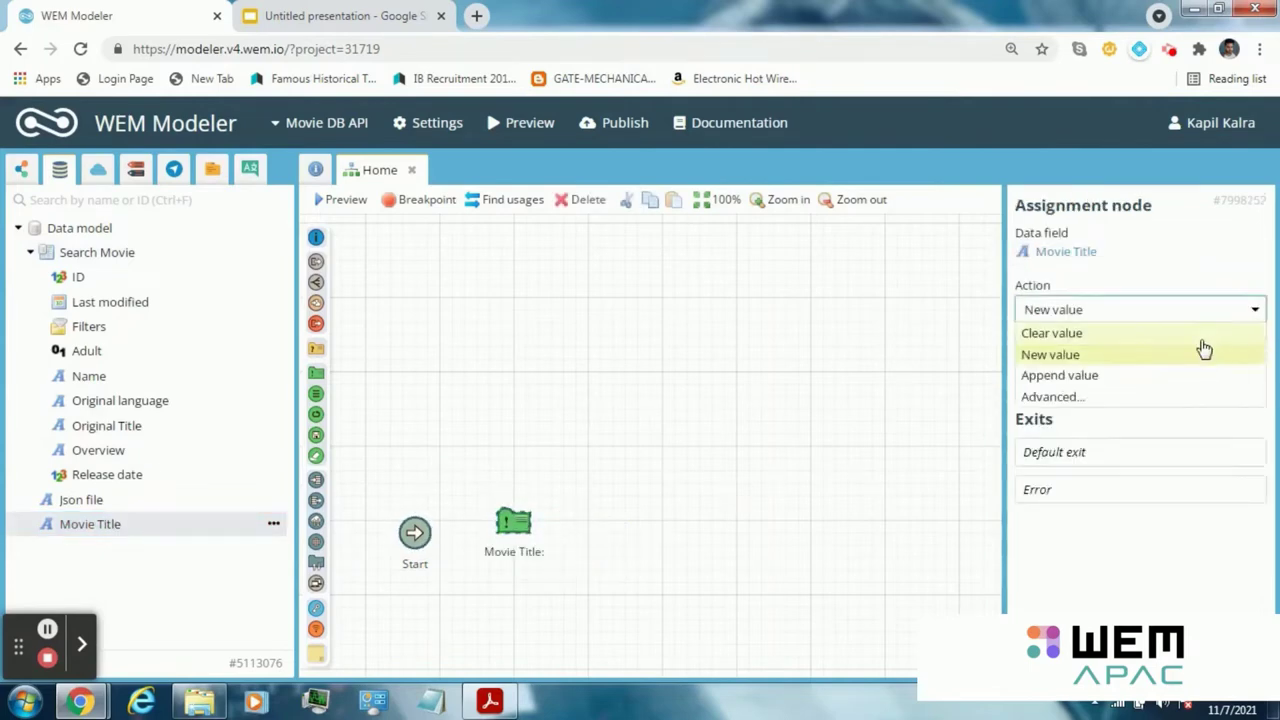
pyautogui.click(1186, 335)
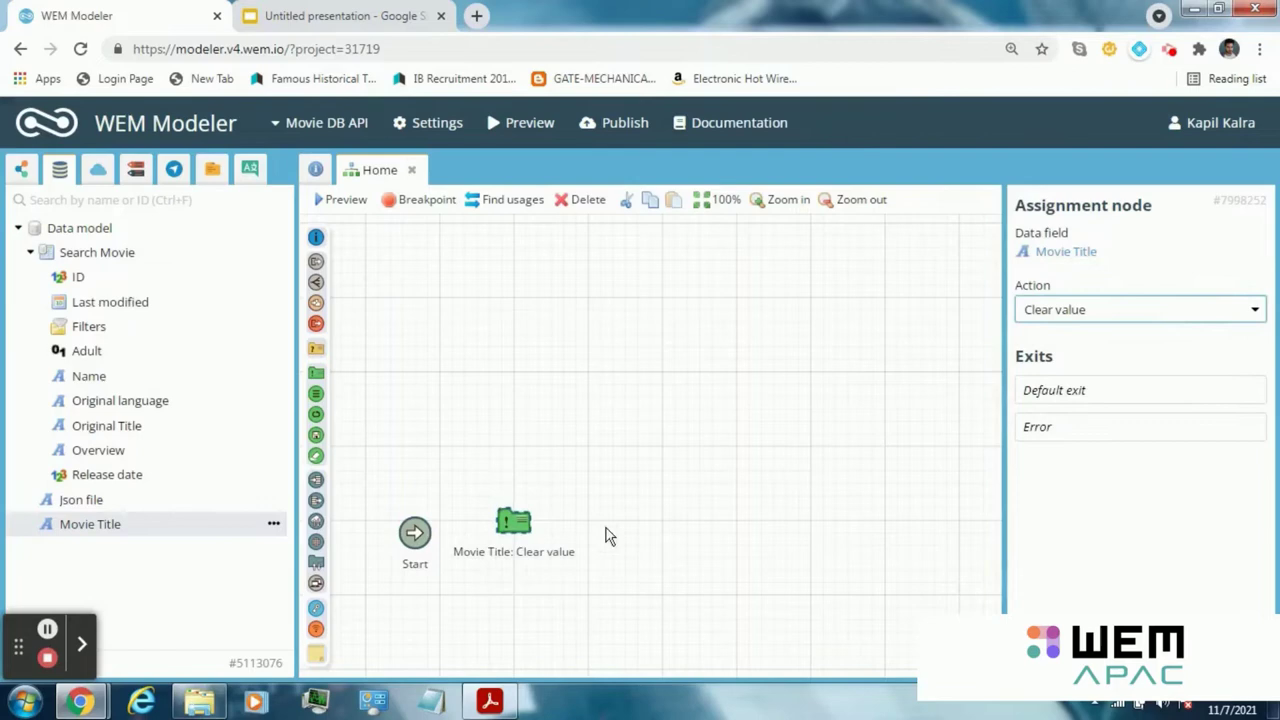
pyautogui.moveTo(517, 533); pyautogui.dragTo(542, 557)
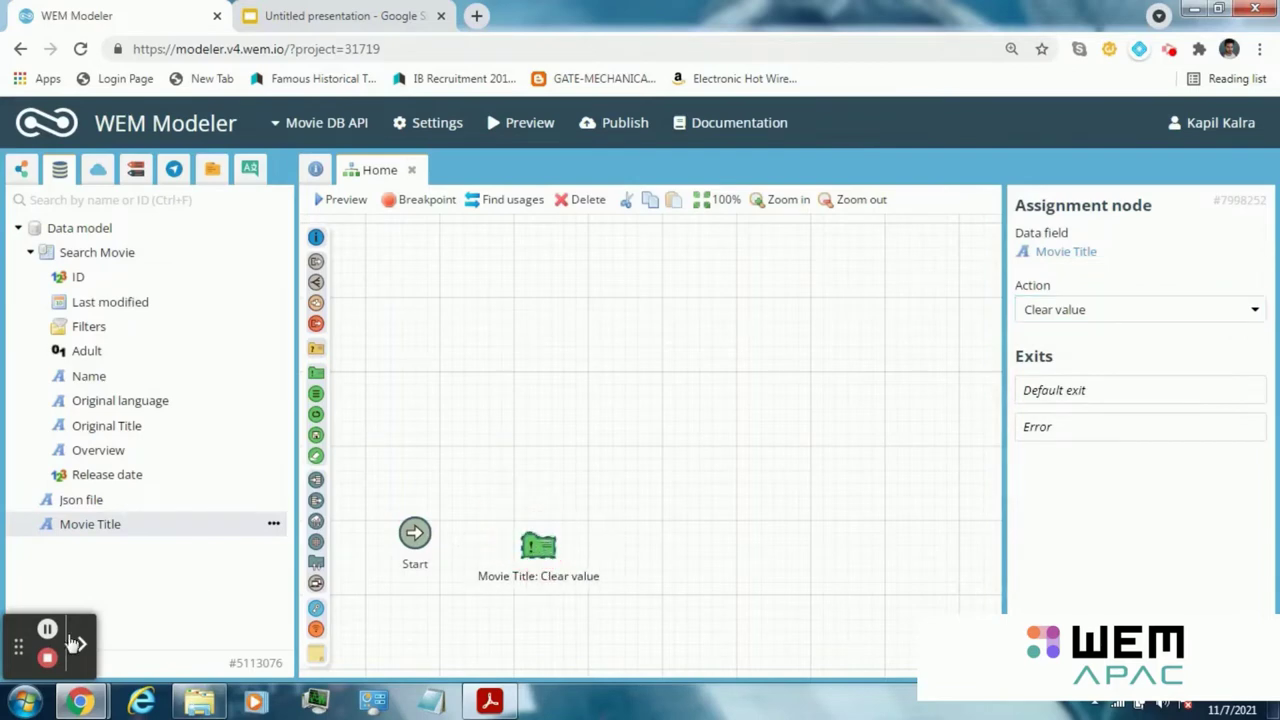
pyautogui.click(556, 550)
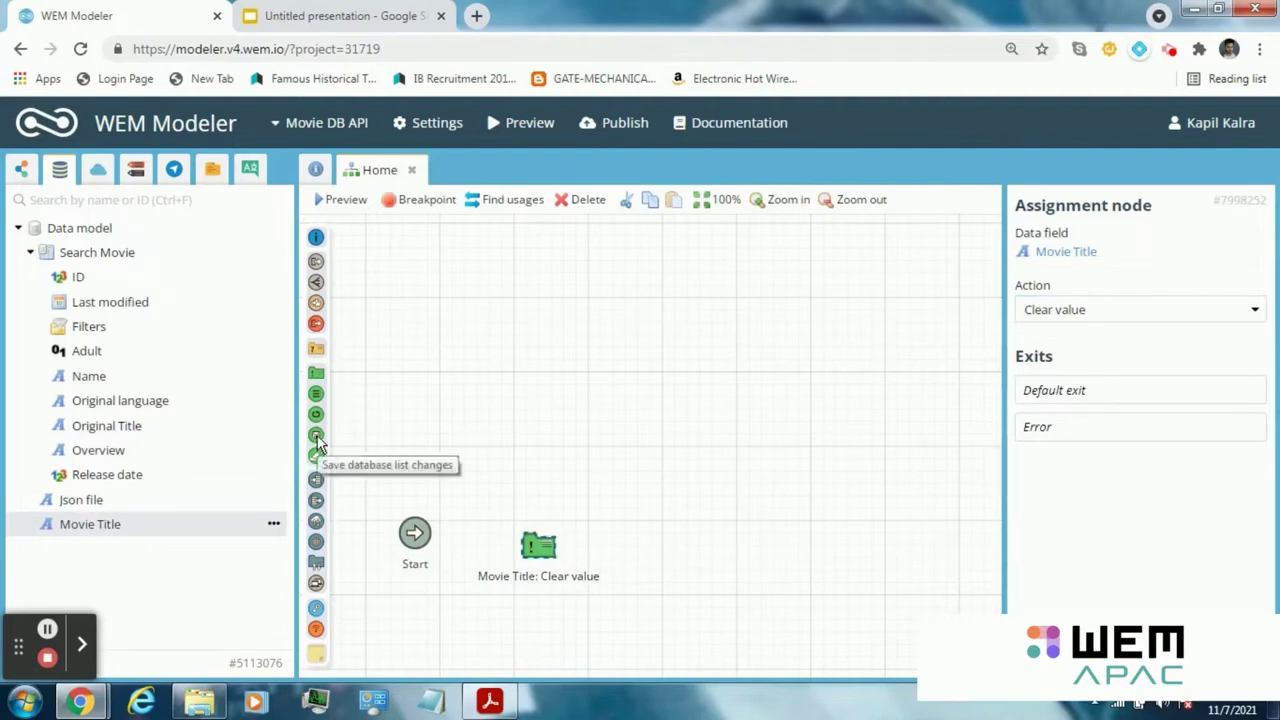
# Add a Discard database changes node and link Start, the Movie Title assignment and the new node in sequence through their default exits
pyautogui.moveTo(316, 457); pyautogui.dragTo(660, 514)
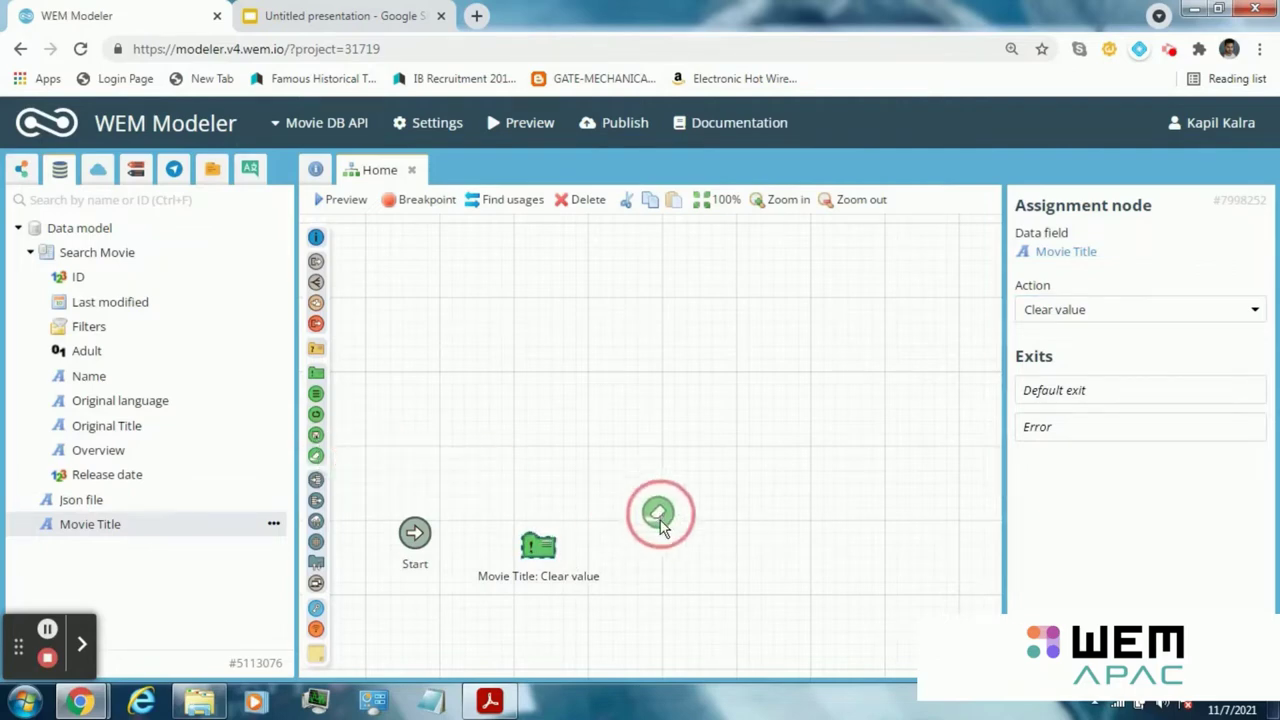
pyautogui.moveTo(540, 558); pyautogui.dragTo(542, 545)
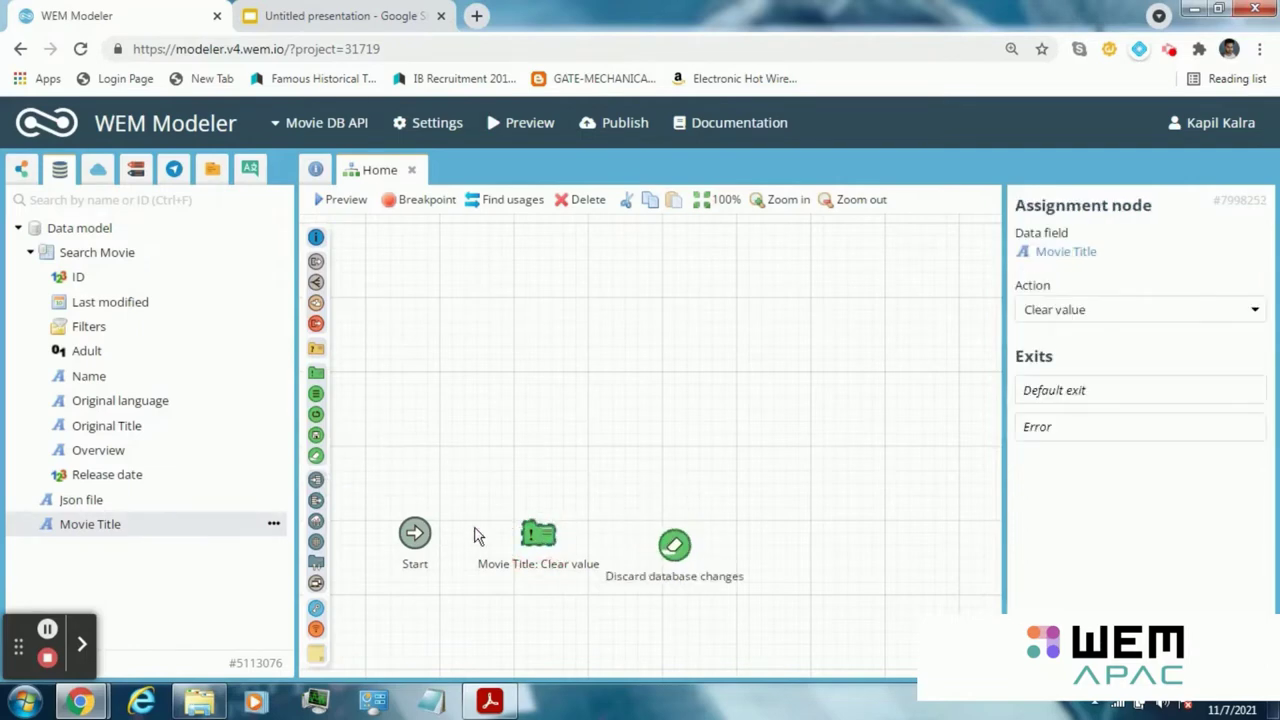
pyautogui.click(441, 535)
pyautogui.moveTo(443, 537)
pyautogui.mouseDown()
pyautogui.moveTo(674, 542)
pyautogui.moveTo(664, 532)
pyautogui.mouseUp()
pyautogui.click(678, 543)
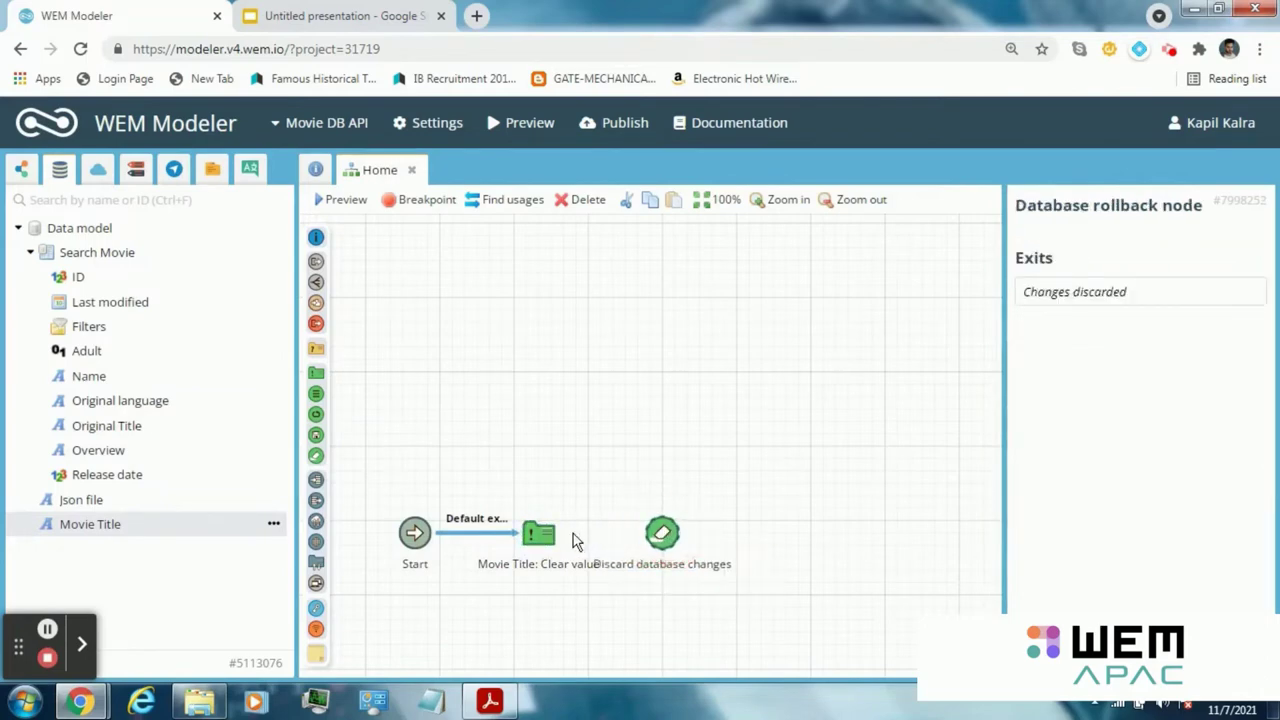
pyautogui.moveTo(545, 532); pyautogui.dragTo(662, 533)
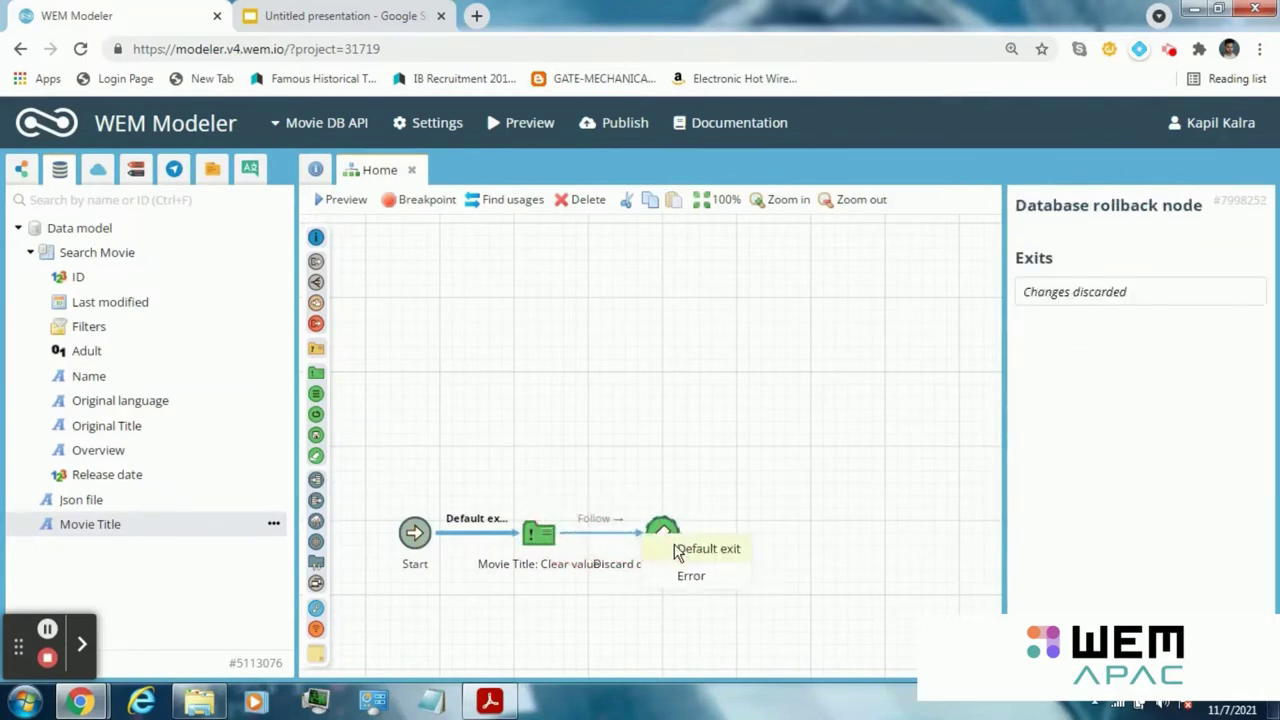
pyautogui.click(680, 547)
# Rename the new interaction node in the Home flowchart as Search
pyautogui.click(47, 629)
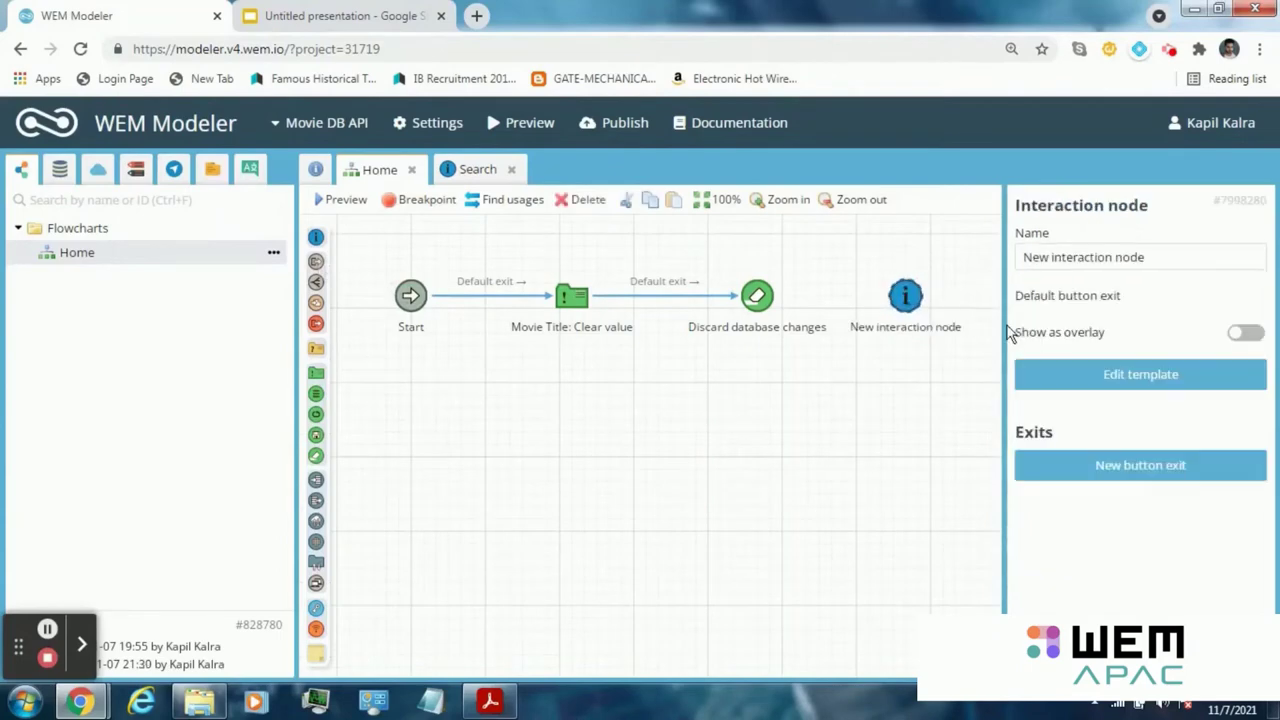
pyautogui.click(1173, 257)
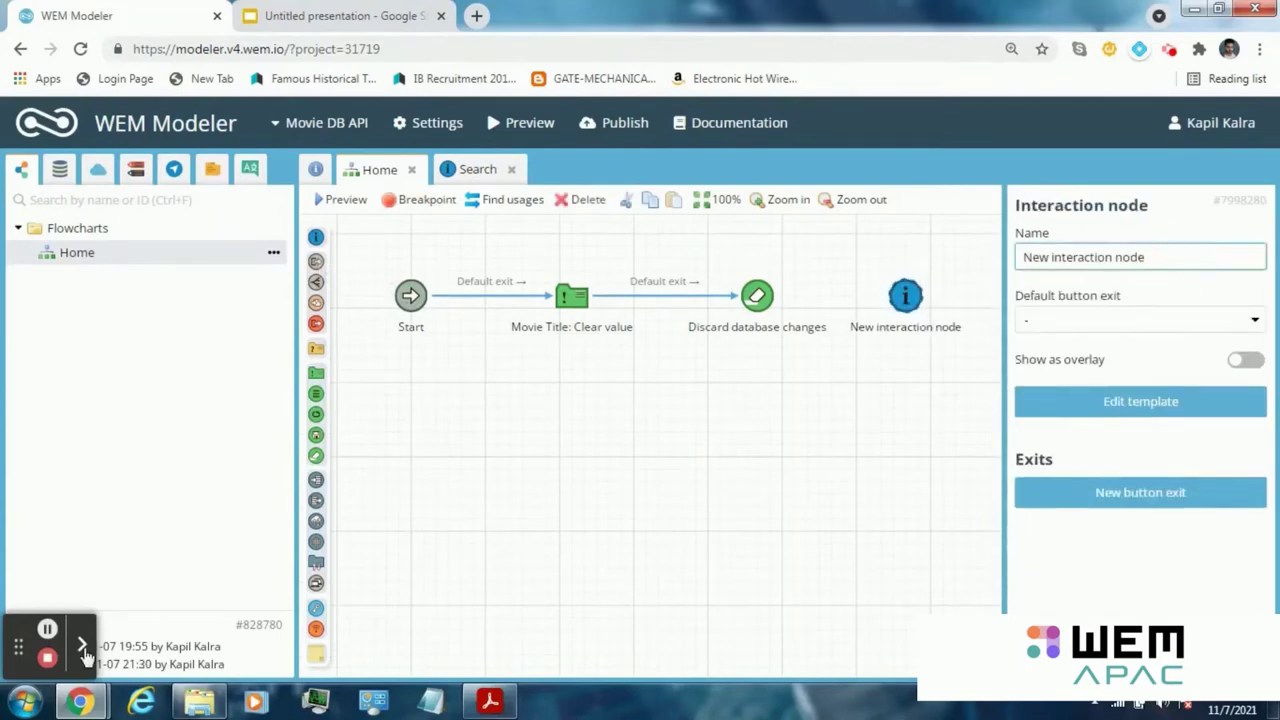
pyautogui.click(57, 627)
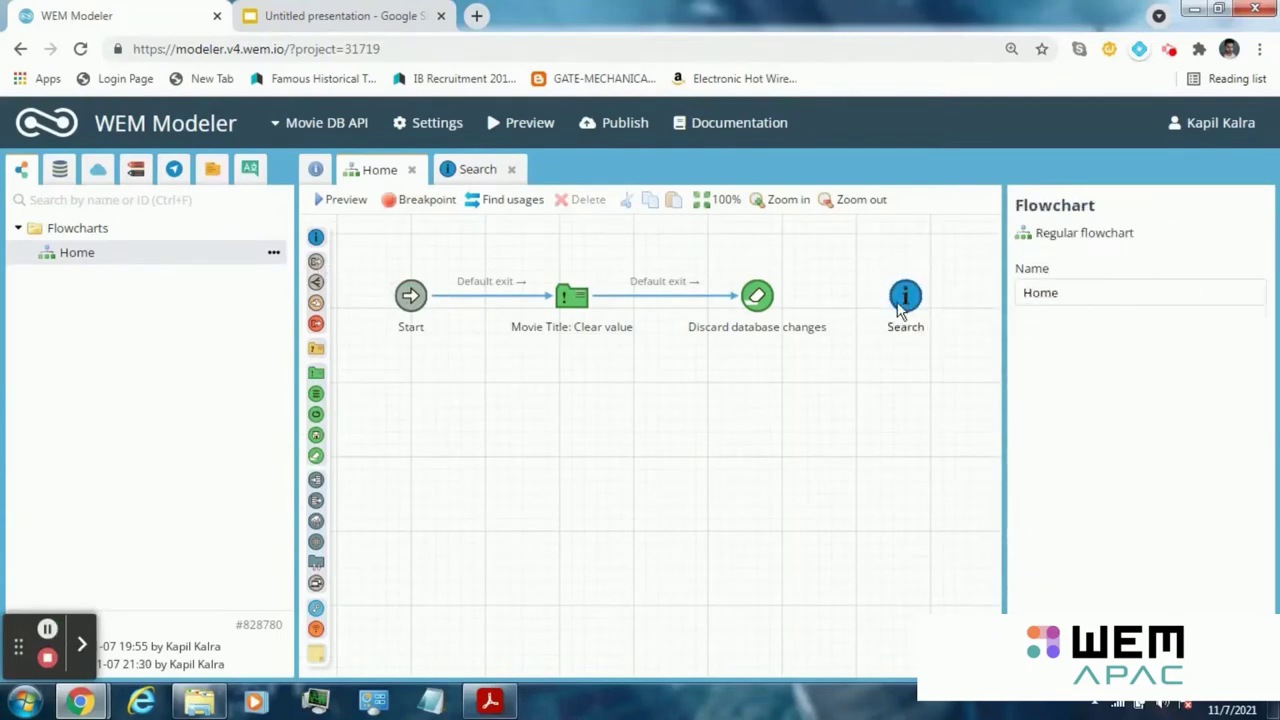
# Add a form containing the Movie Title field to the Search interaction node's template
pyautogui.doubleClick(905, 300)
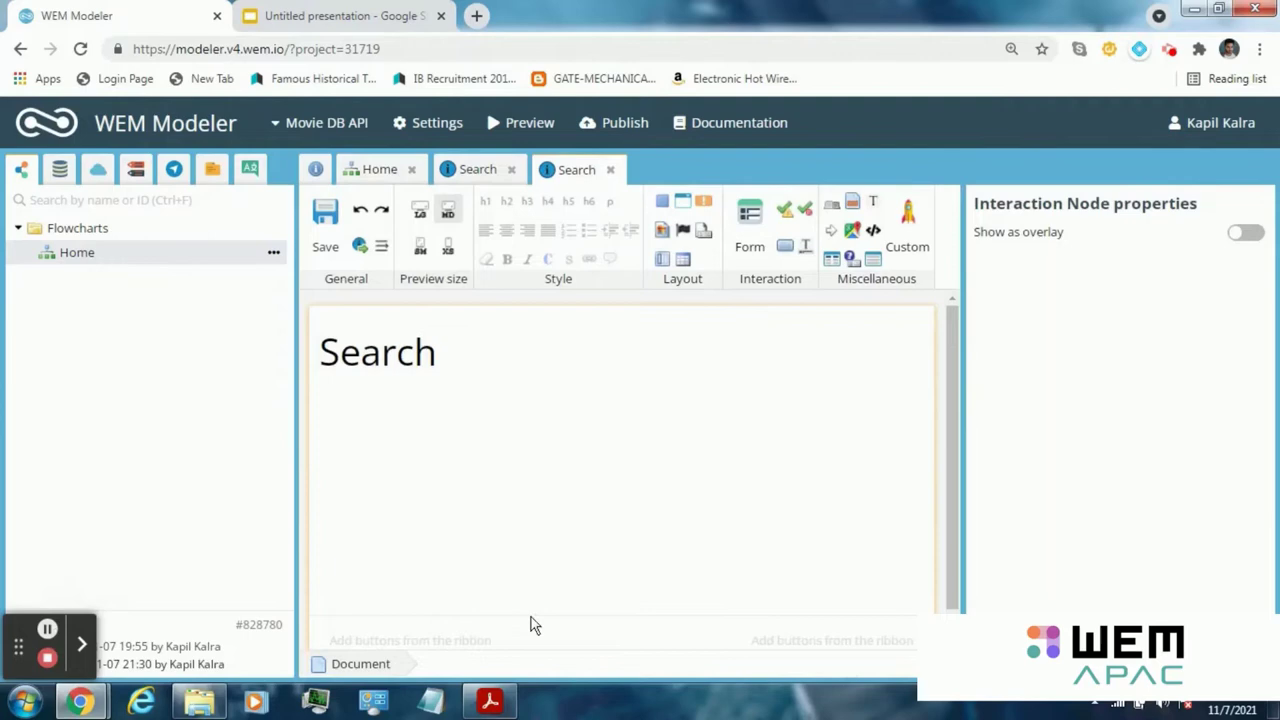
pyautogui.moveTo(755, 232); pyautogui.dragTo(468, 481)
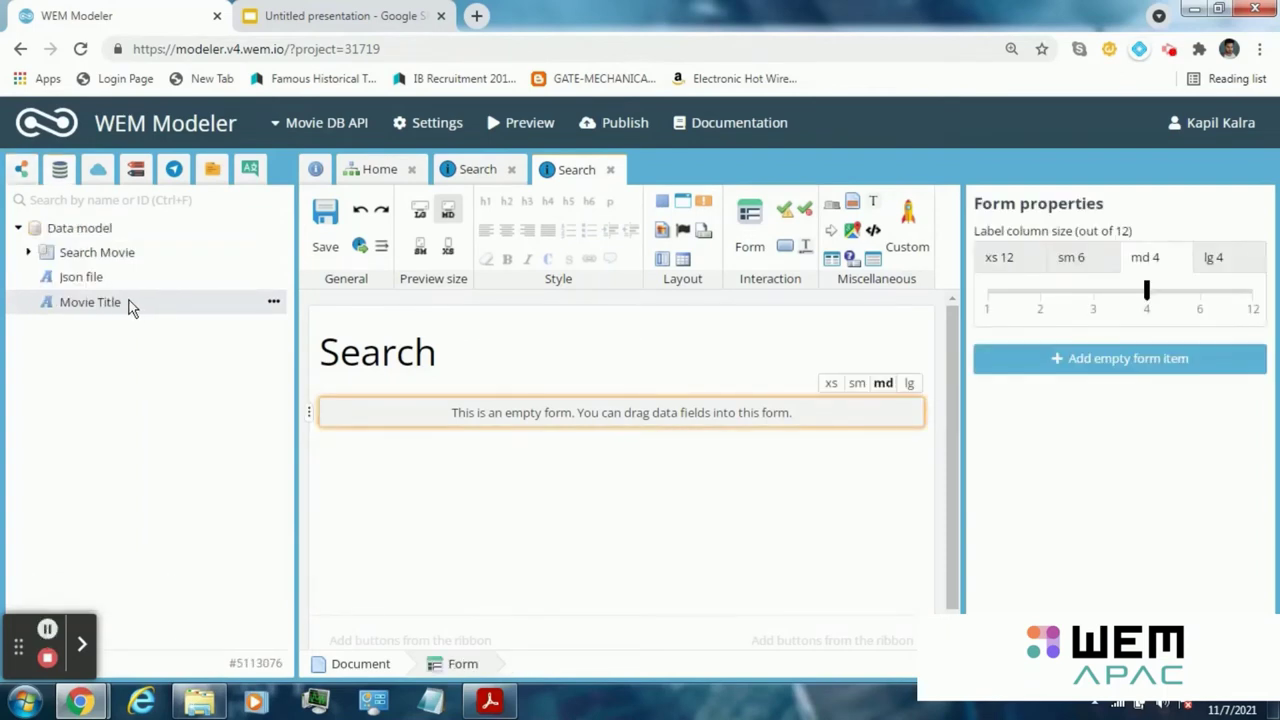
pyautogui.moveTo(130, 307); pyautogui.dragTo(368, 447)
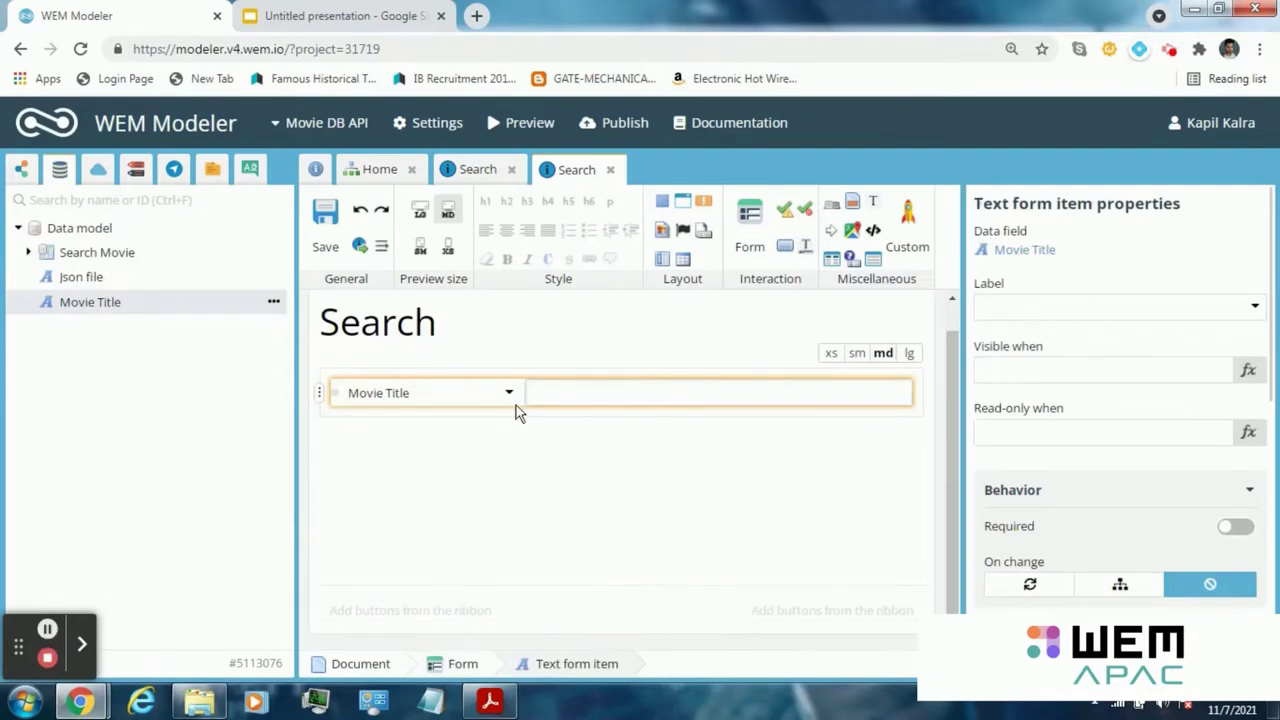
# Add a button with a new exit named search to the button bar's left side, and save the template
pyautogui.moveTo(785, 248); pyautogui.dragTo(384, 607)
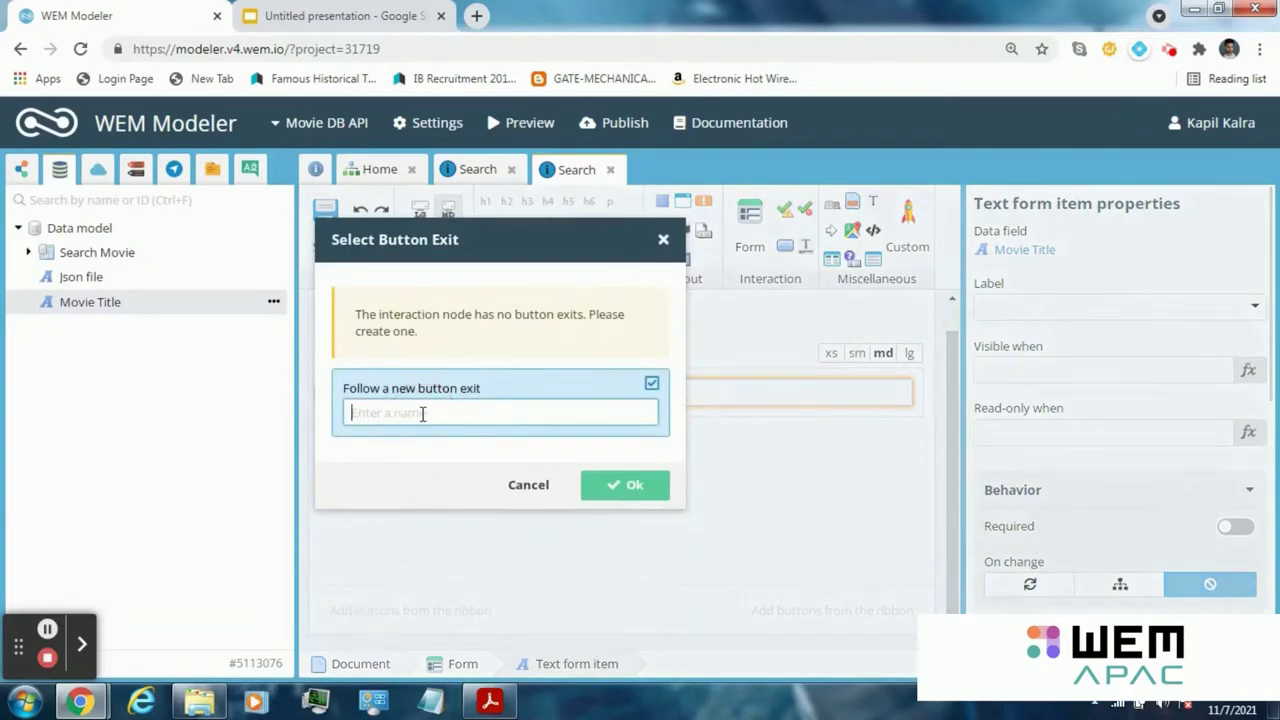
pyautogui.write('search')
pyautogui.click(597, 485)
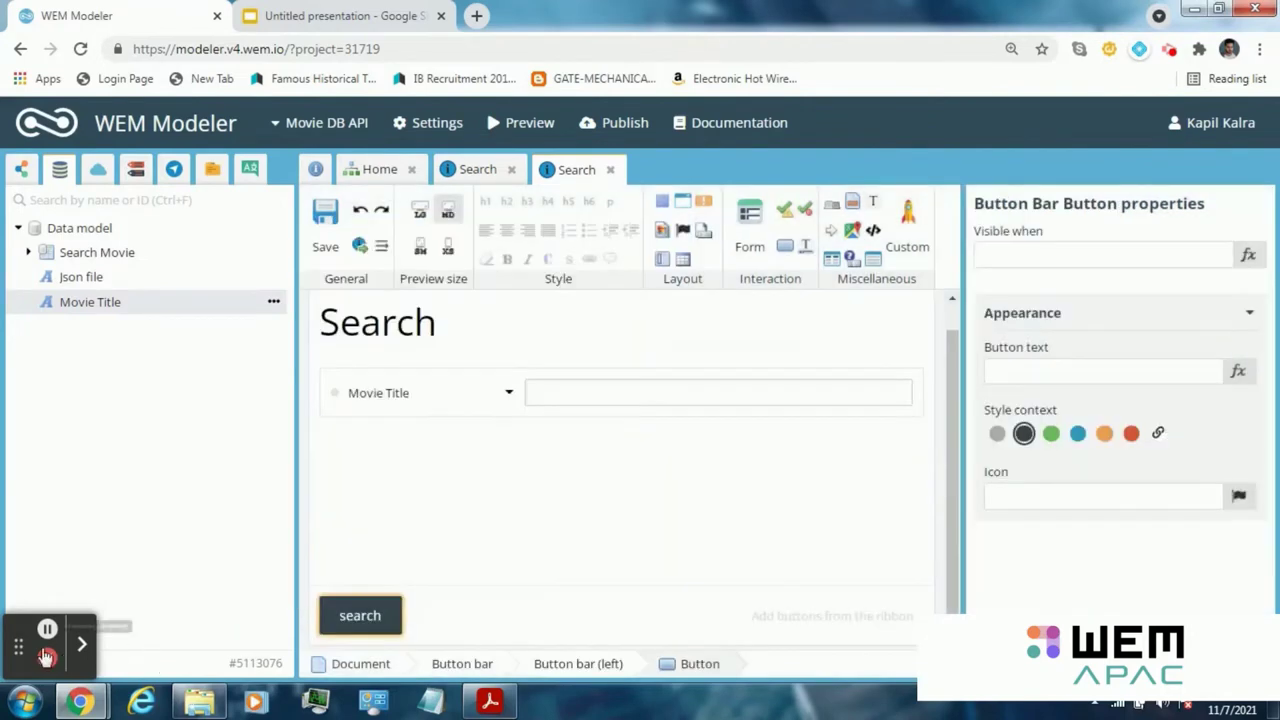
pyautogui.click(47, 629)
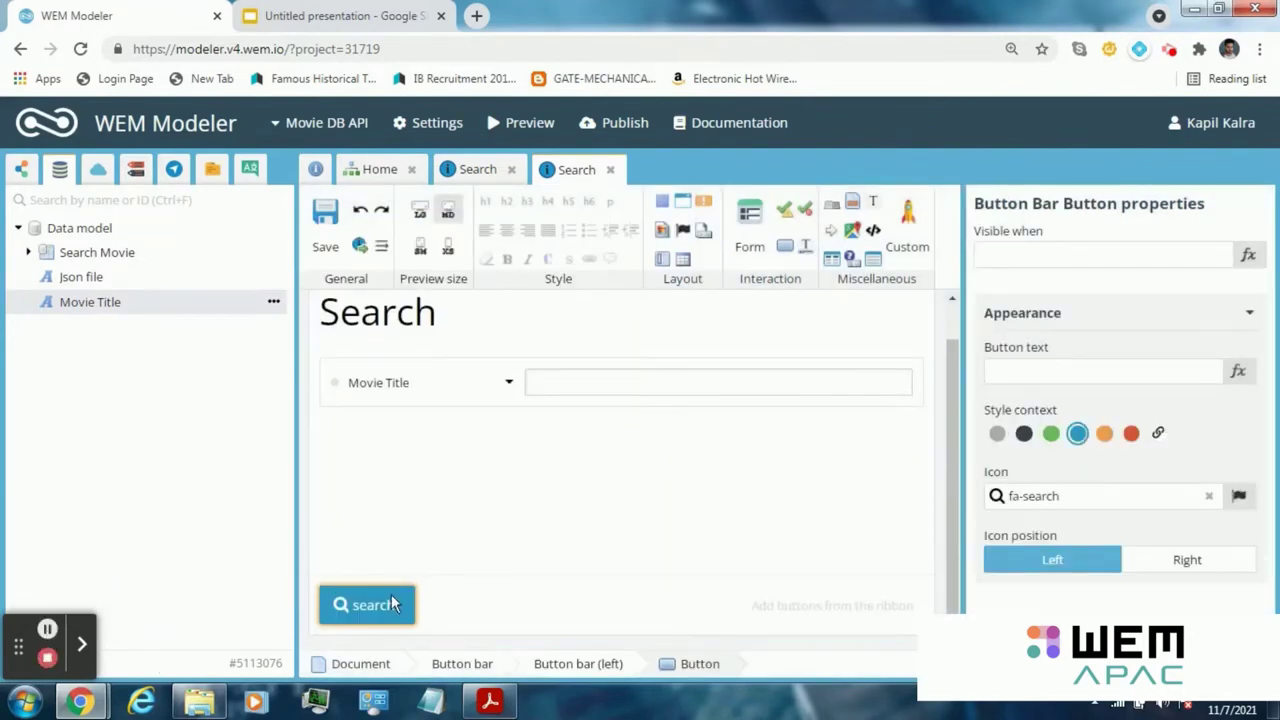
pyautogui.click(326, 248)
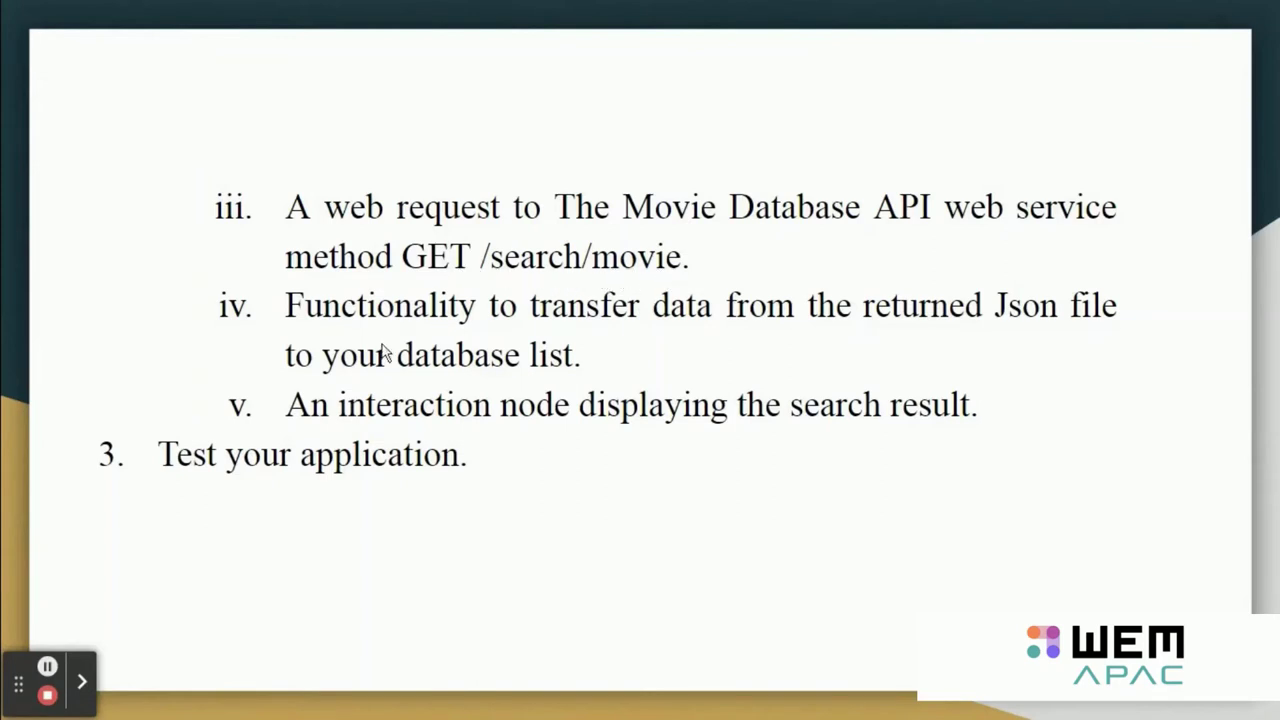
pyautogui.hotkey('alt', 'Tab')
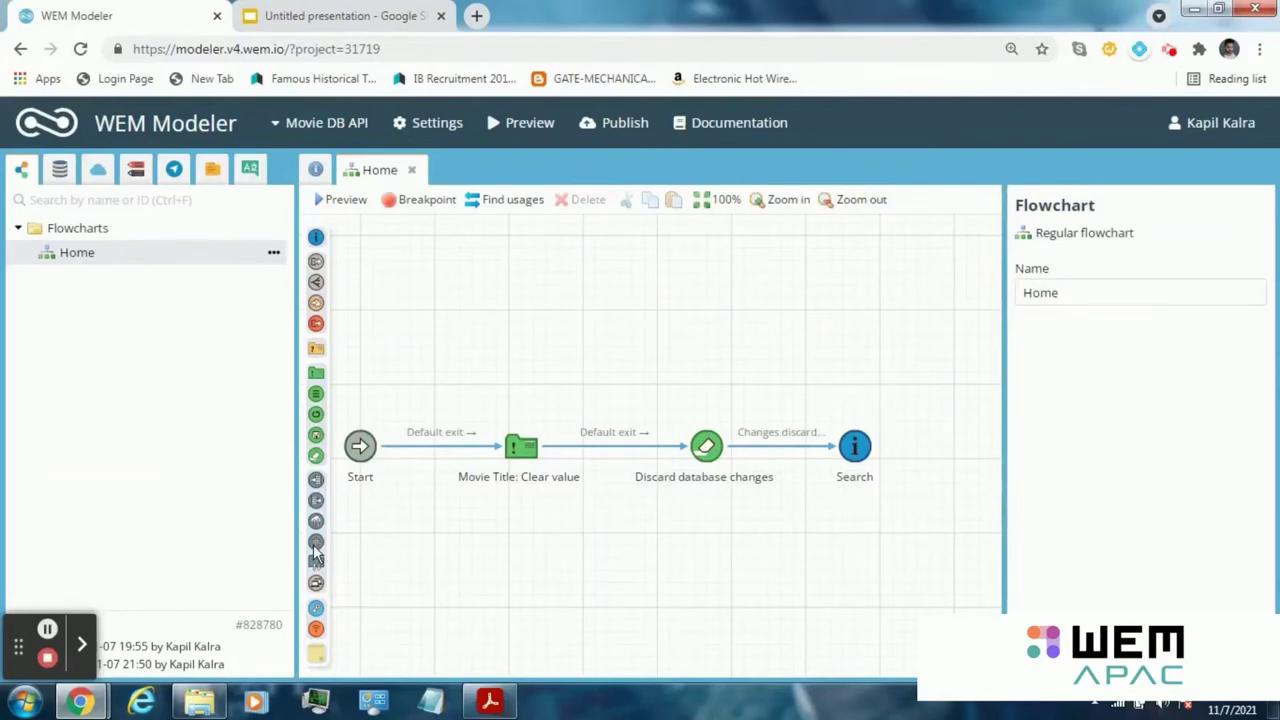
pyautogui.moveTo(316, 548); pyautogui.dragTo(867, 557)
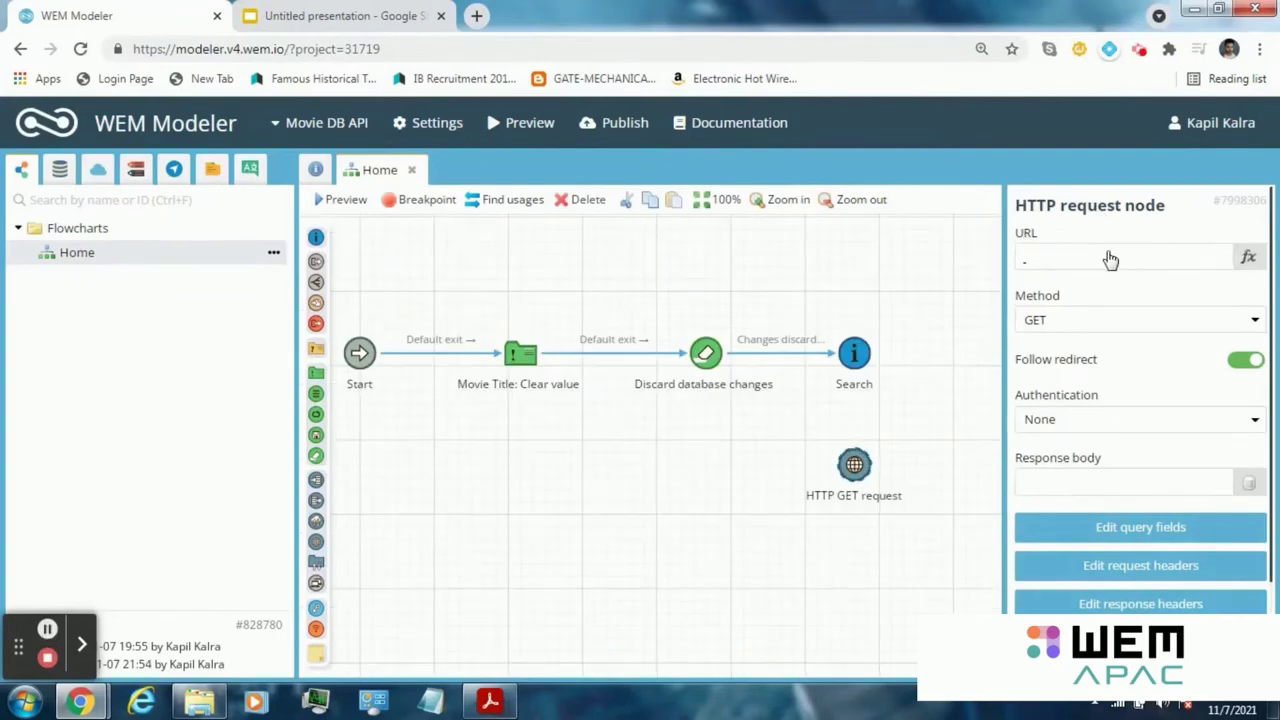
pyautogui.click(1250, 262)
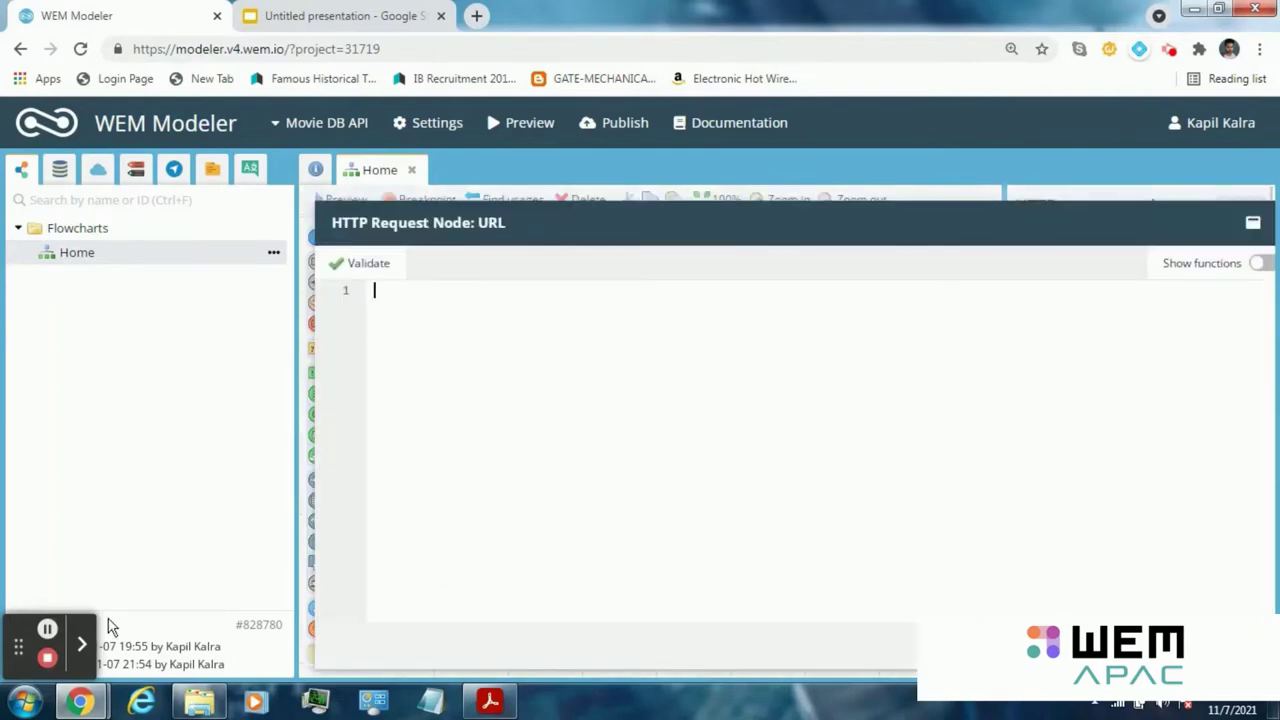
pyautogui.write('"https://api.themoviedb.org/3/search/movie?"')
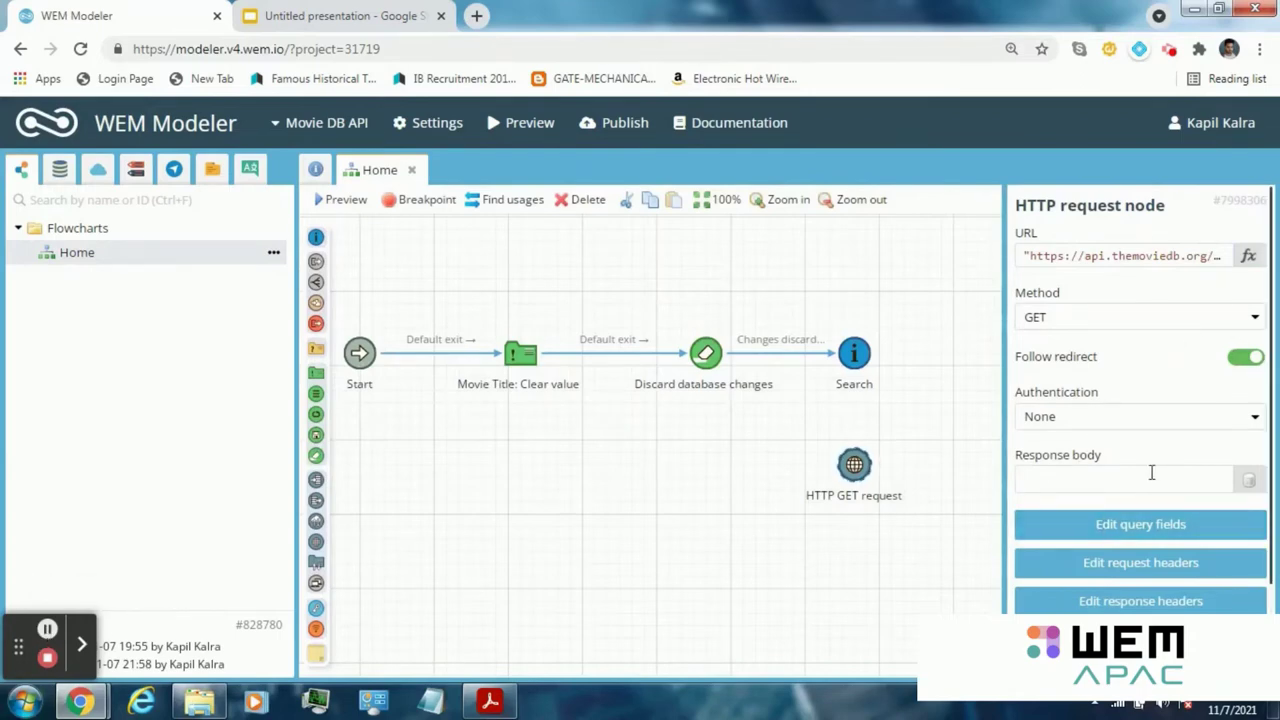
# Set the HTTP GET request node's response body to the Json file data field
pyautogui.click(1249, 480)
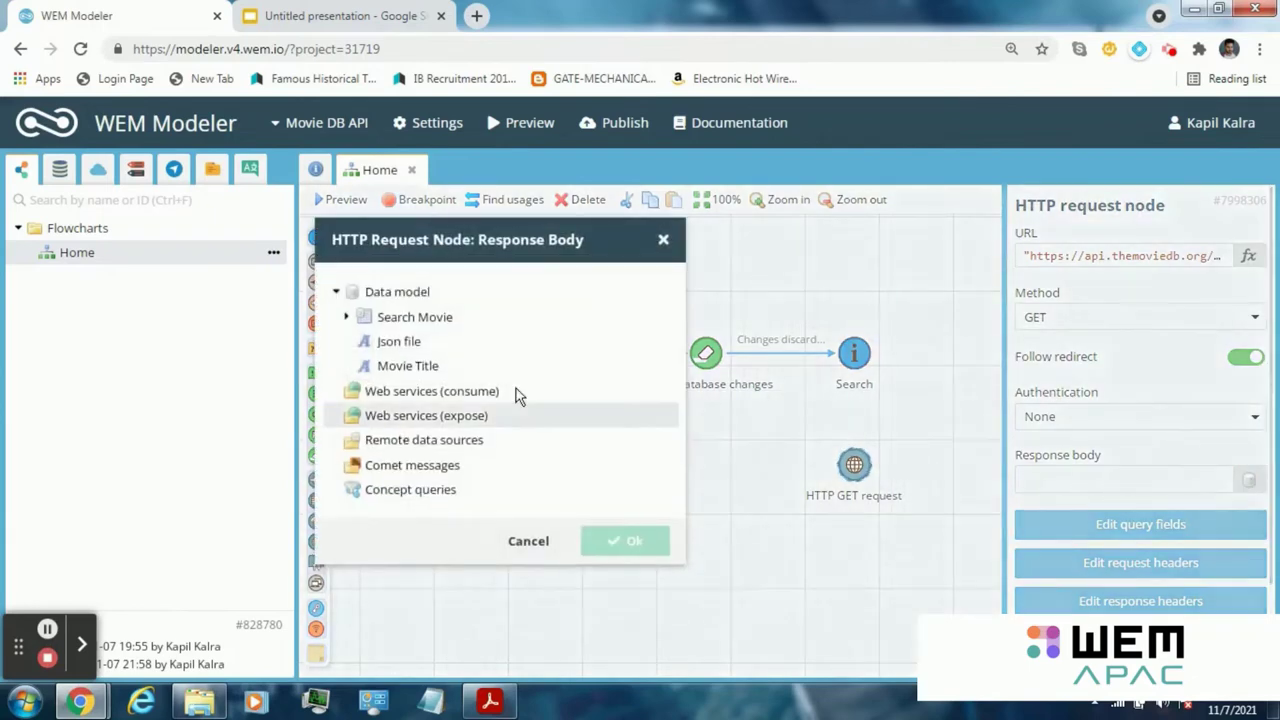
pyautogui.click(454, 340)
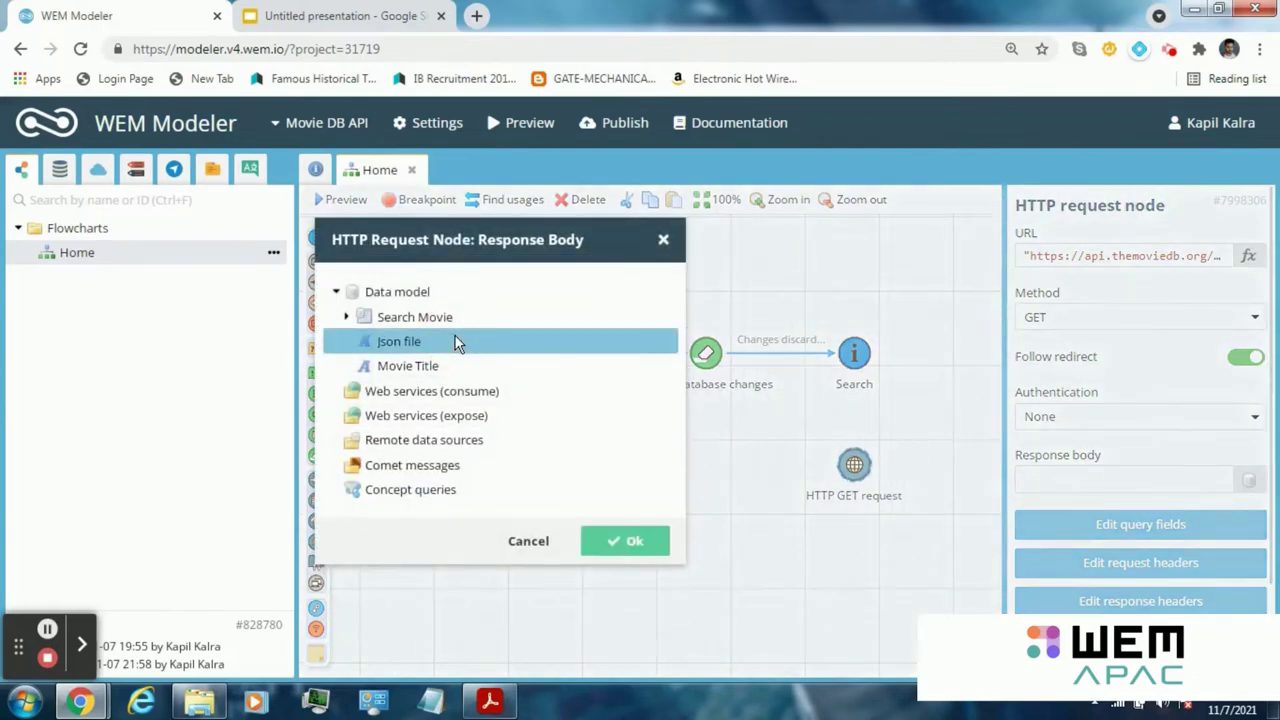
pyautogui.click(628, 546)
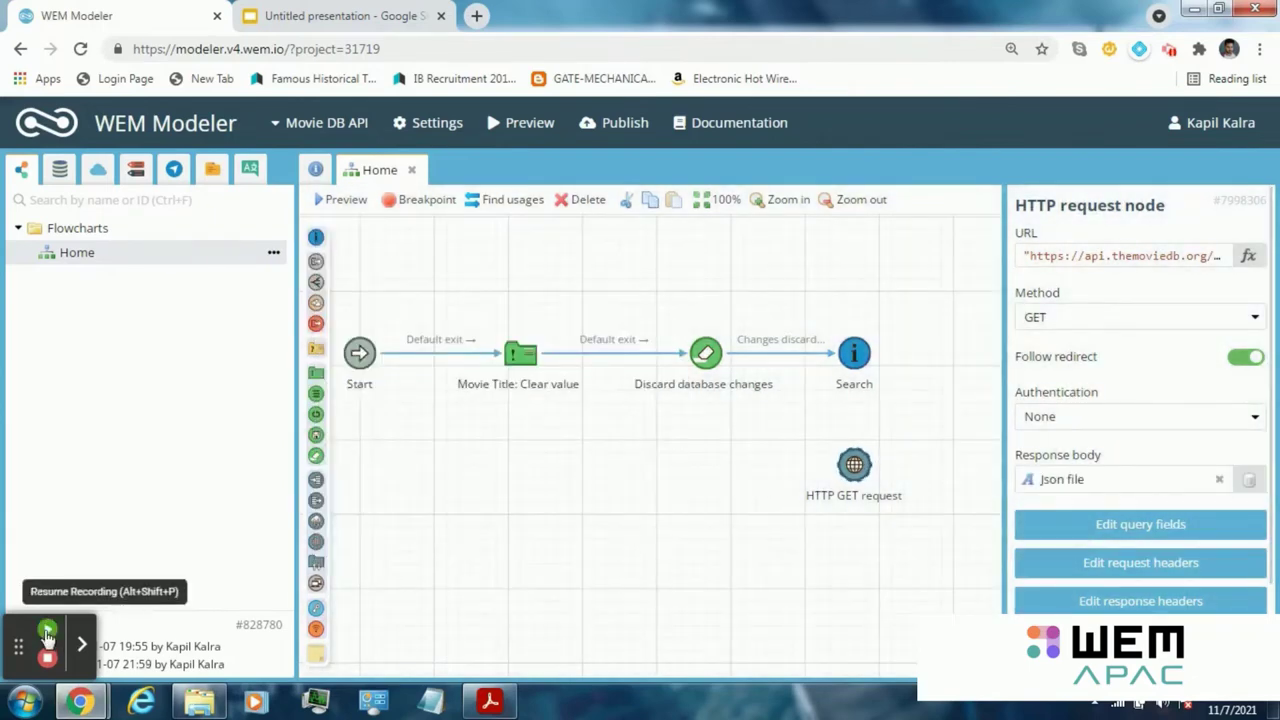
# Add a query field named api_key to the HTTP GET request node
pyautogui.click(1038, 537)
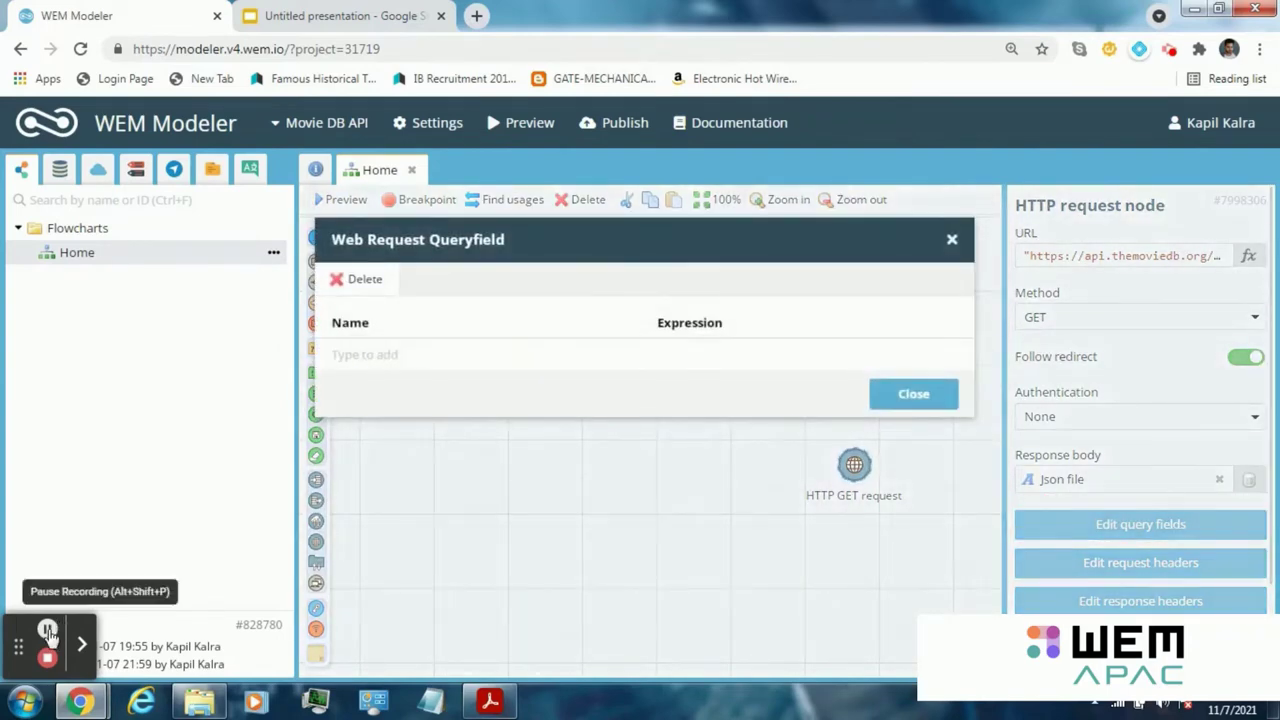
pyautogui.click(399, 350)
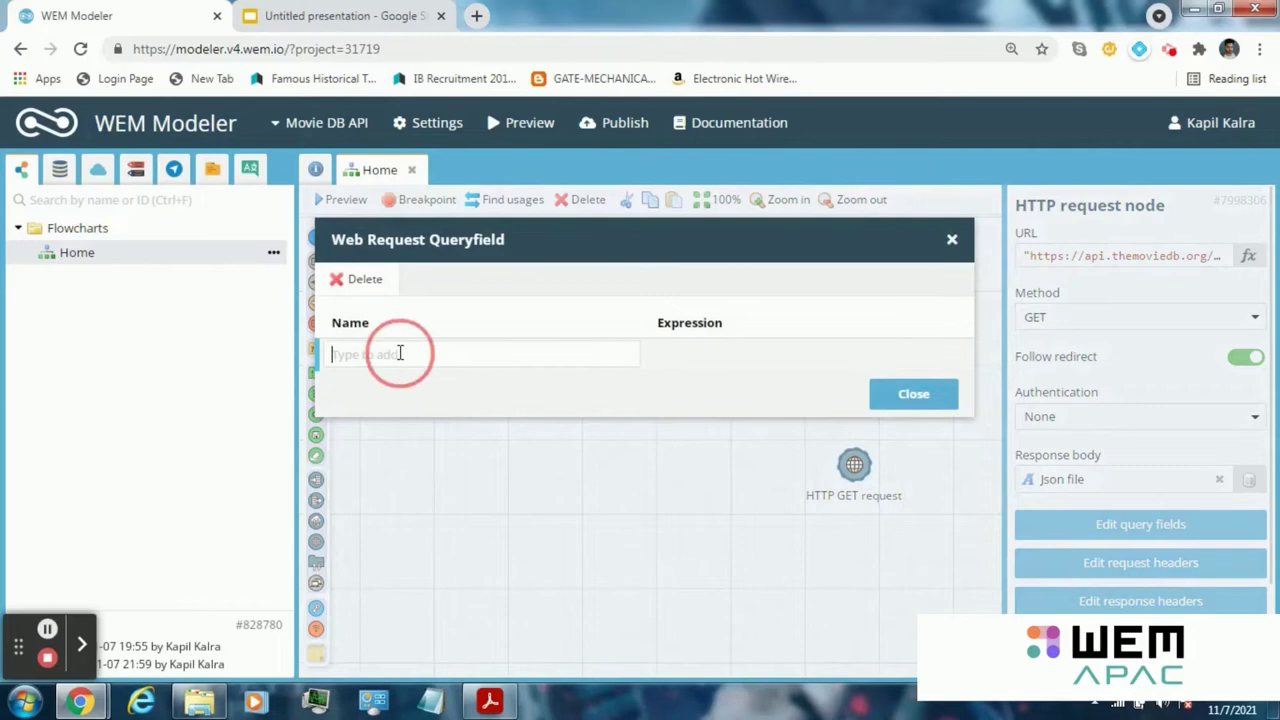
pyautogui.write('api_key')
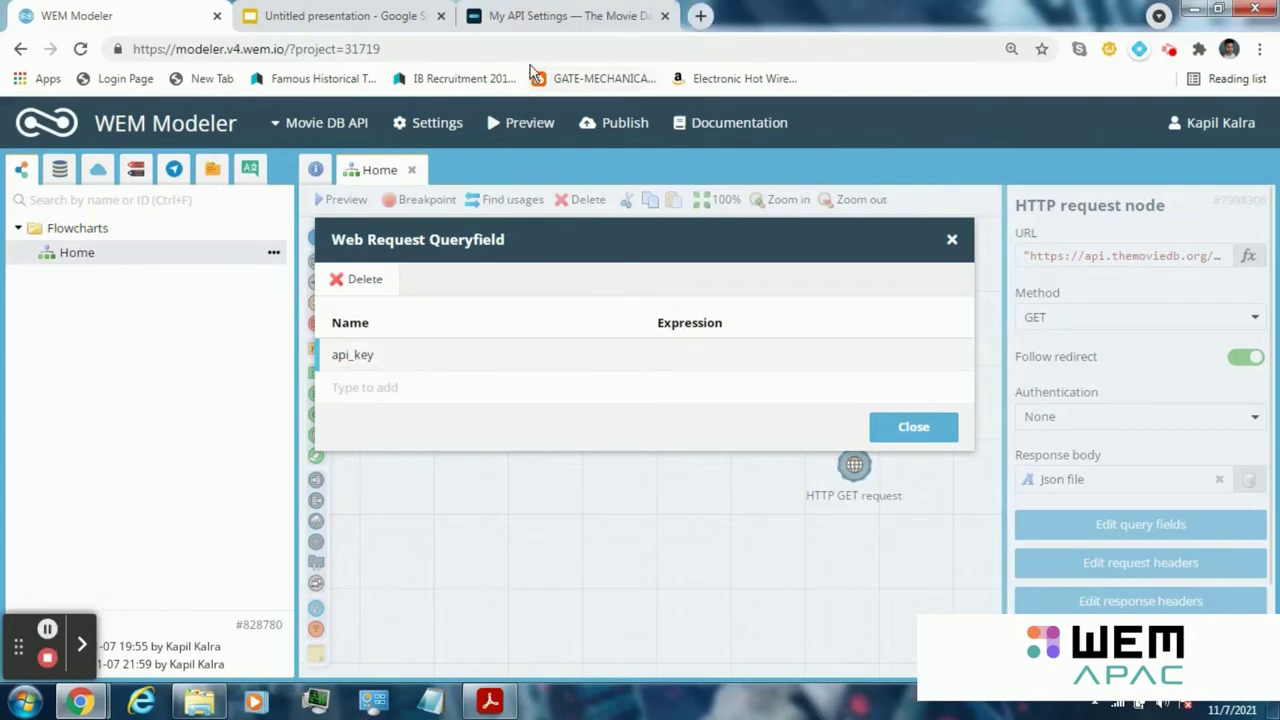
# Copy the v3 API key from The Movie Database's API settings and enter it in quotation marks as the api_key field's expression
pyautogui.click(540, 18)
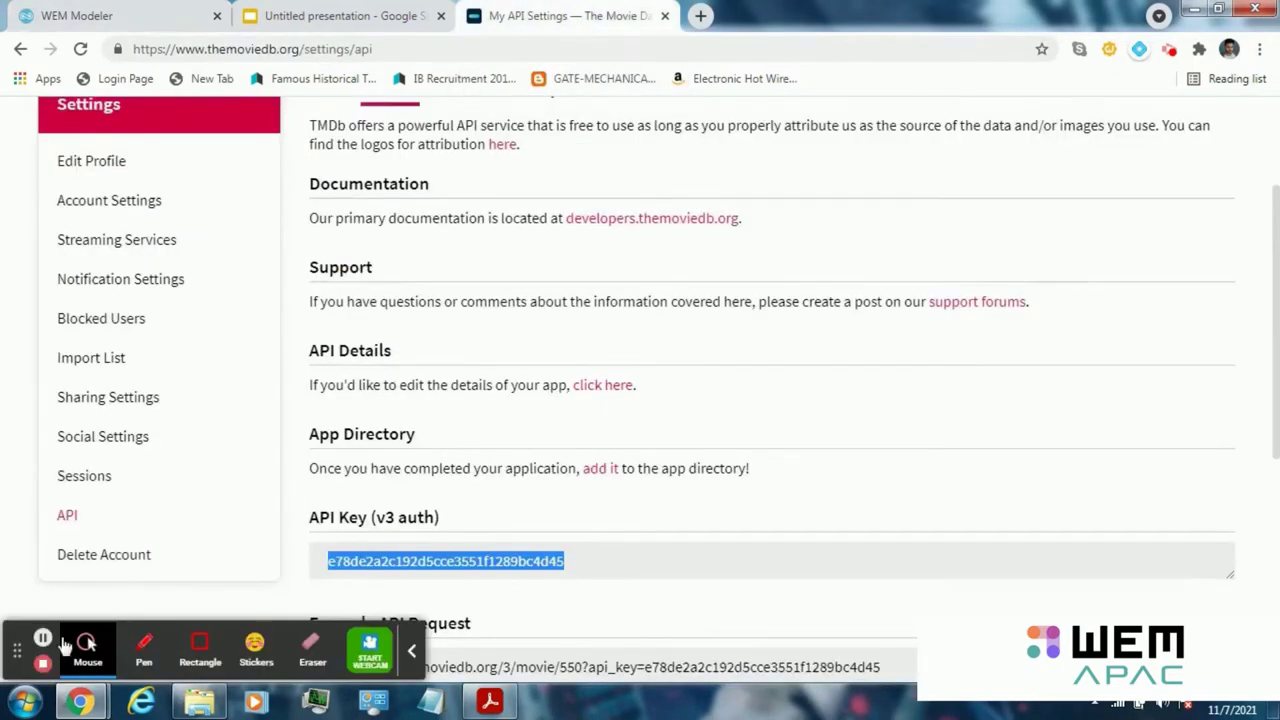
pyautogui.rightClick(533, 562)
pyautogui.click(588, 456)
pyautogui.click(145, 20)
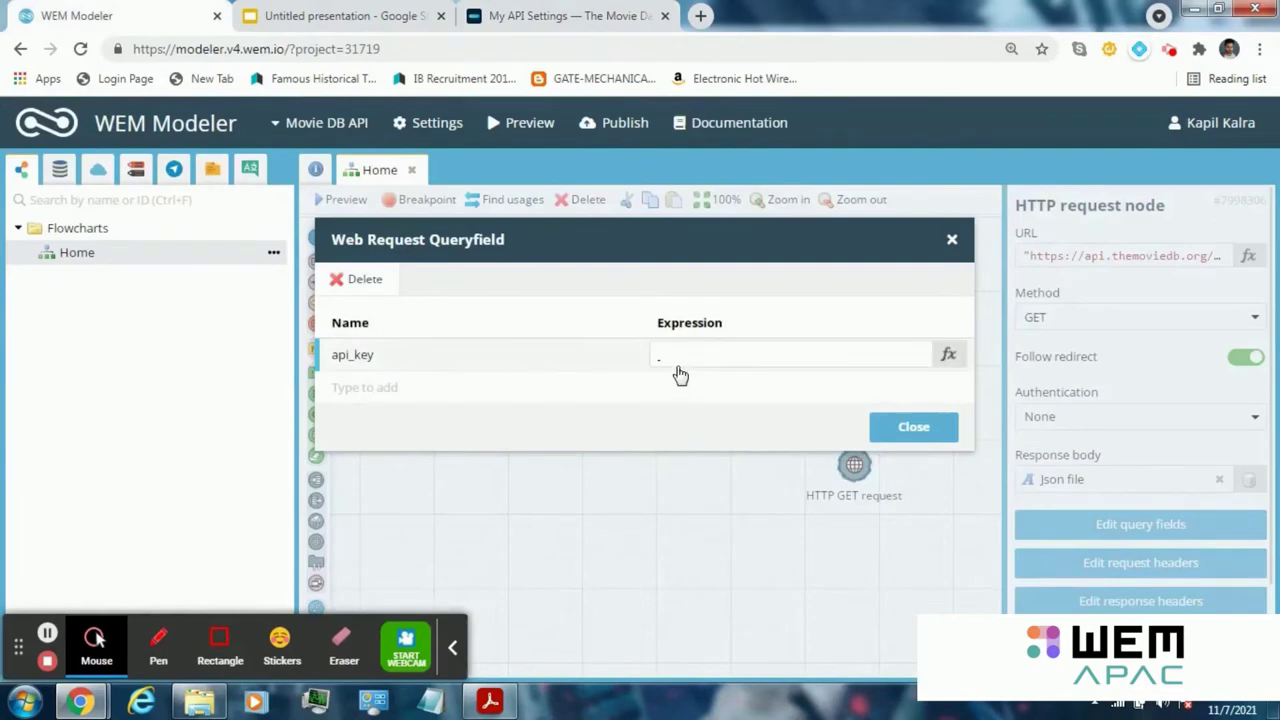
pyautogui.click(687, 368)
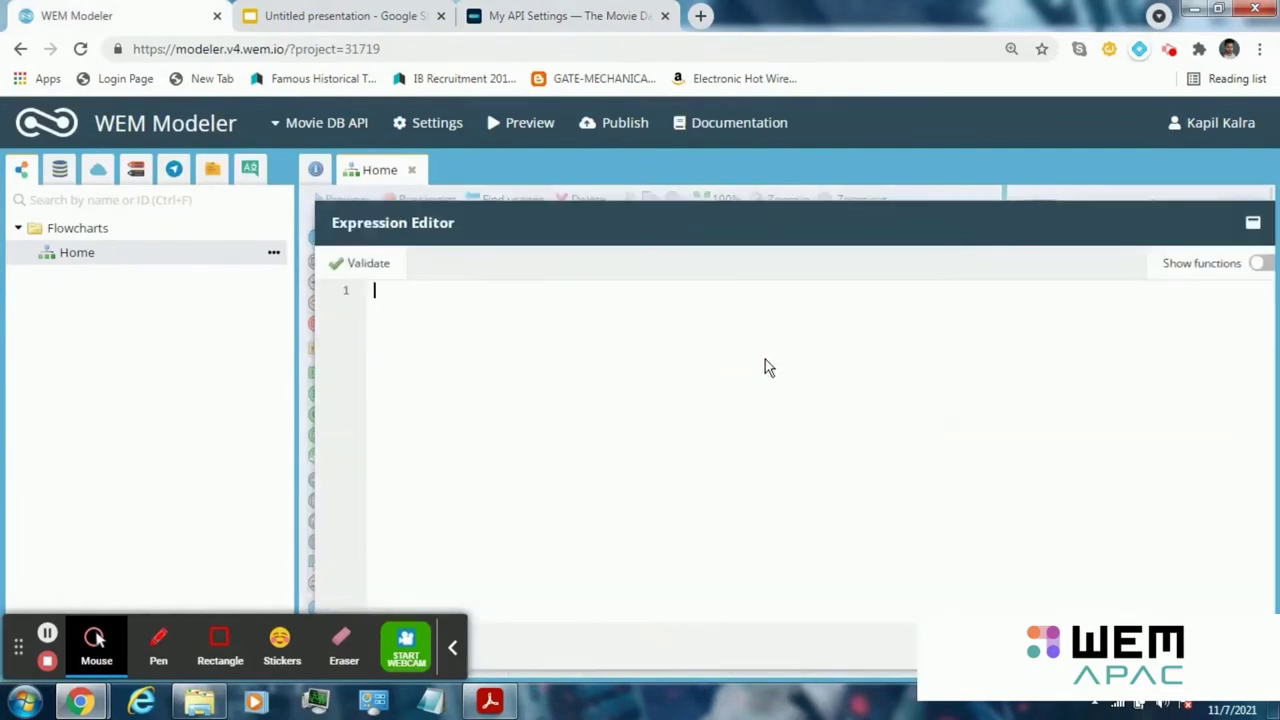
pyautogui.hotkey('ctrl', 'v')
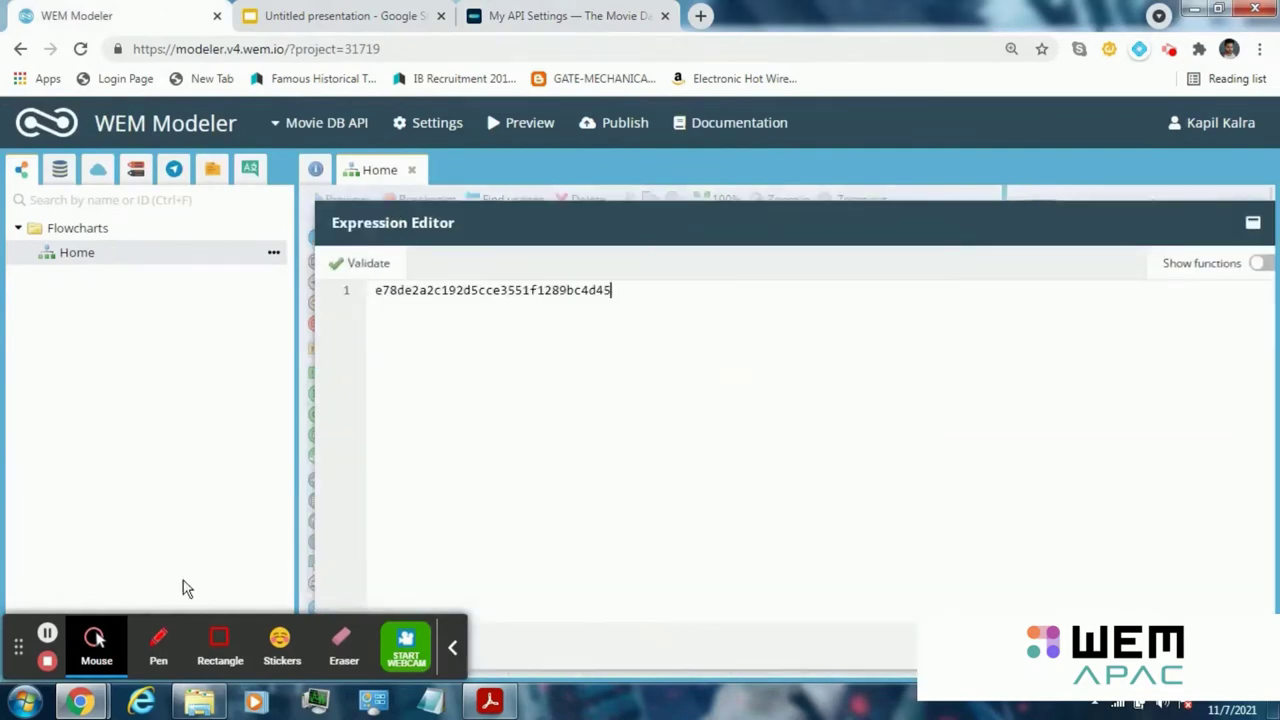
pyautogui.click(617, 291)
pyautogui.write('"')
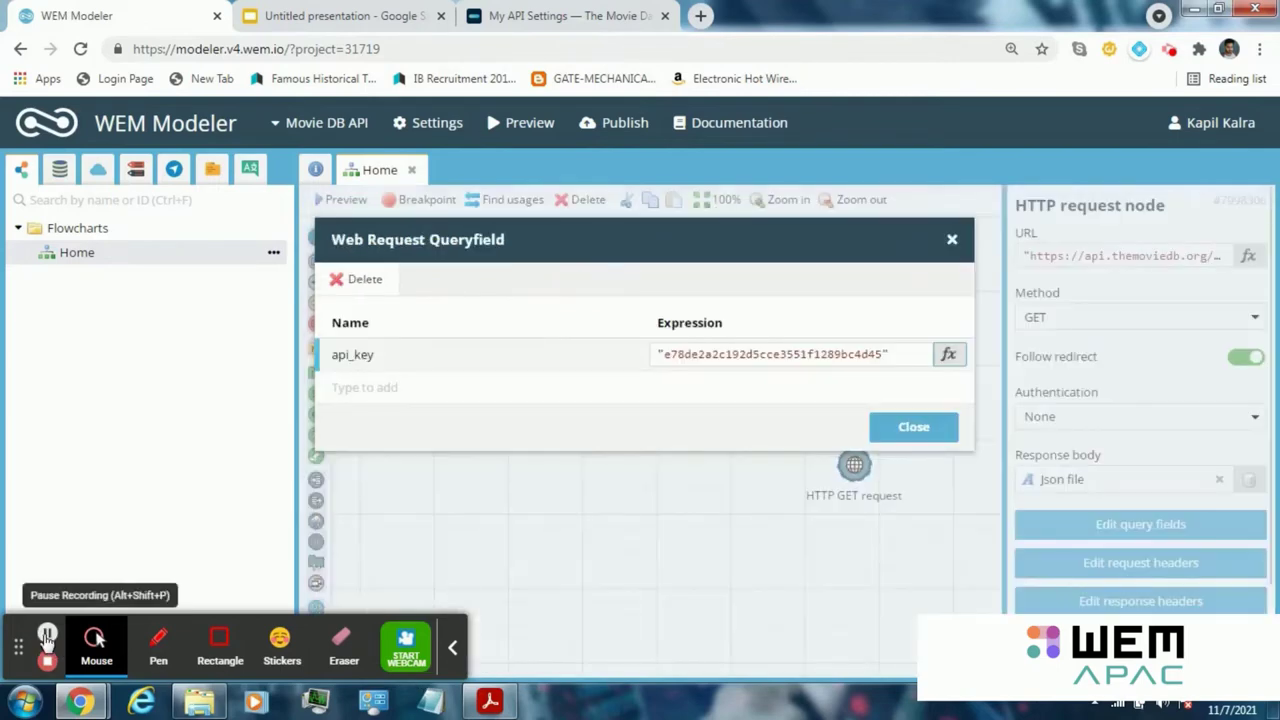
# Add a second query field named query with the Movie Title data field as its expression, and close the query fields
pyautogui.click(380, 386)
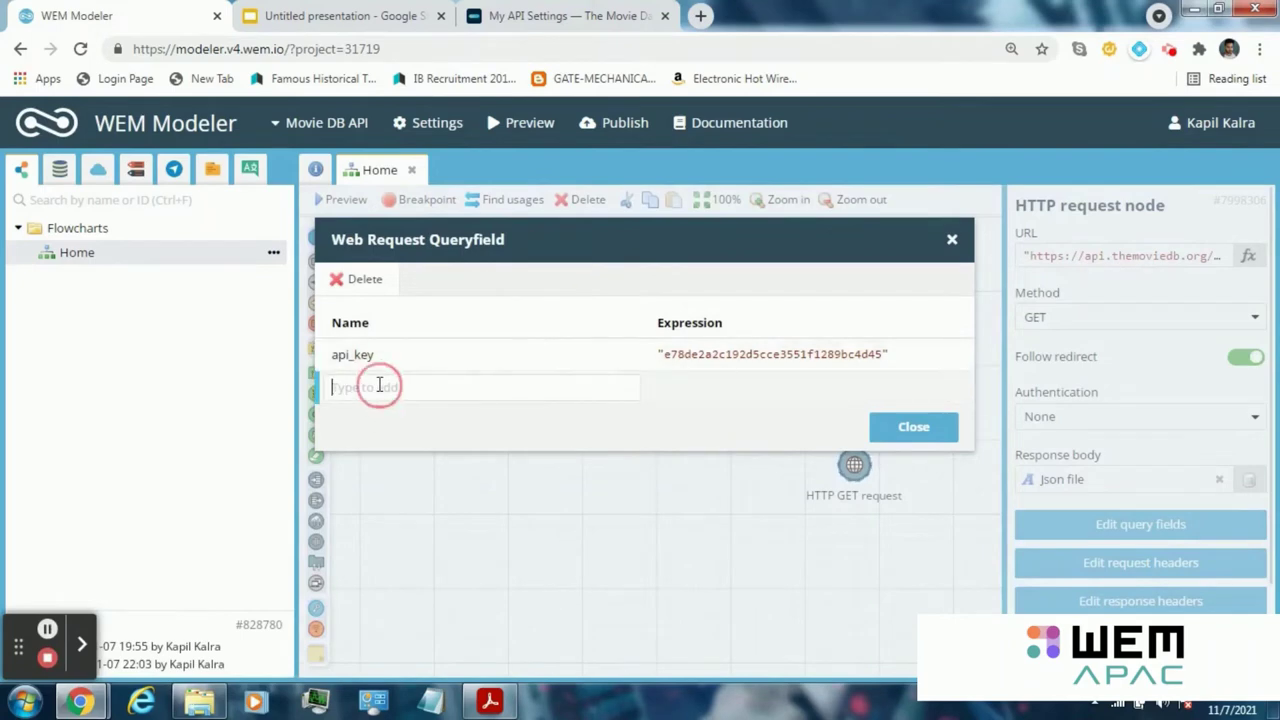
pyautogui.write('query')
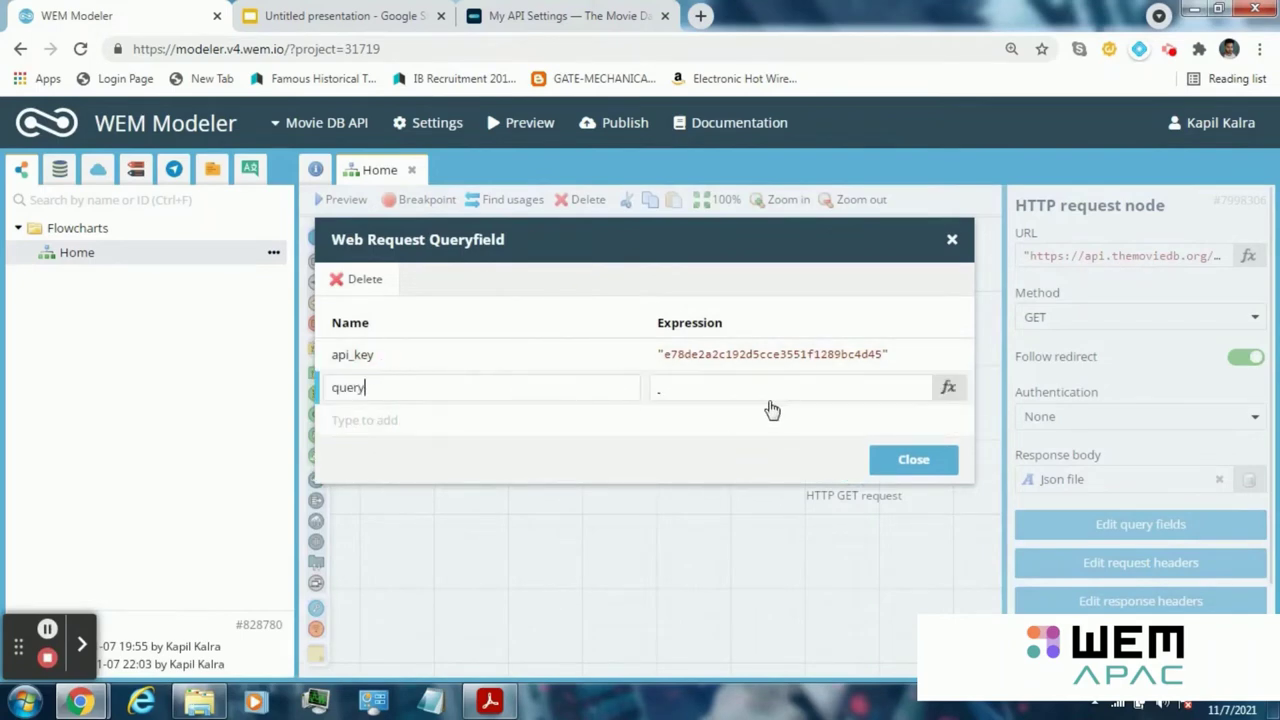
pyautogui.click(58, 176)
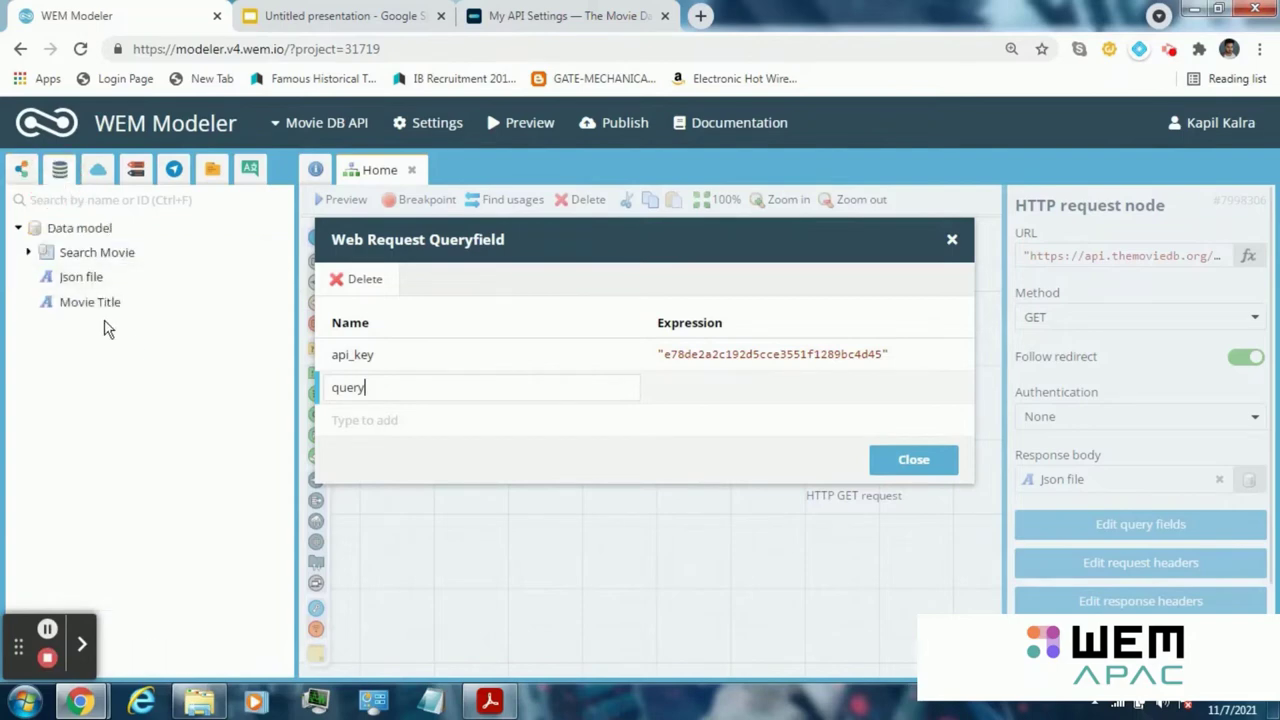
pyautogui.moveTo(86, 308); pyautogui.dragTo(780, 393)
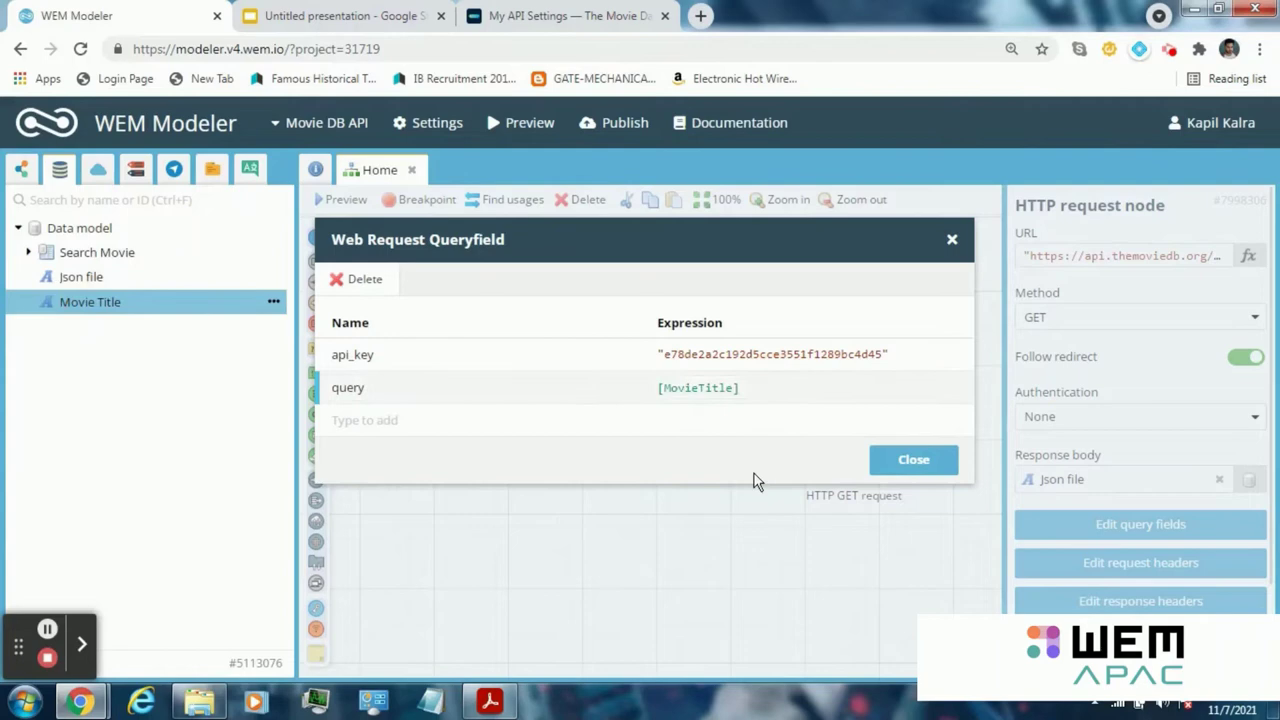
pyautogui.click(917, 474)
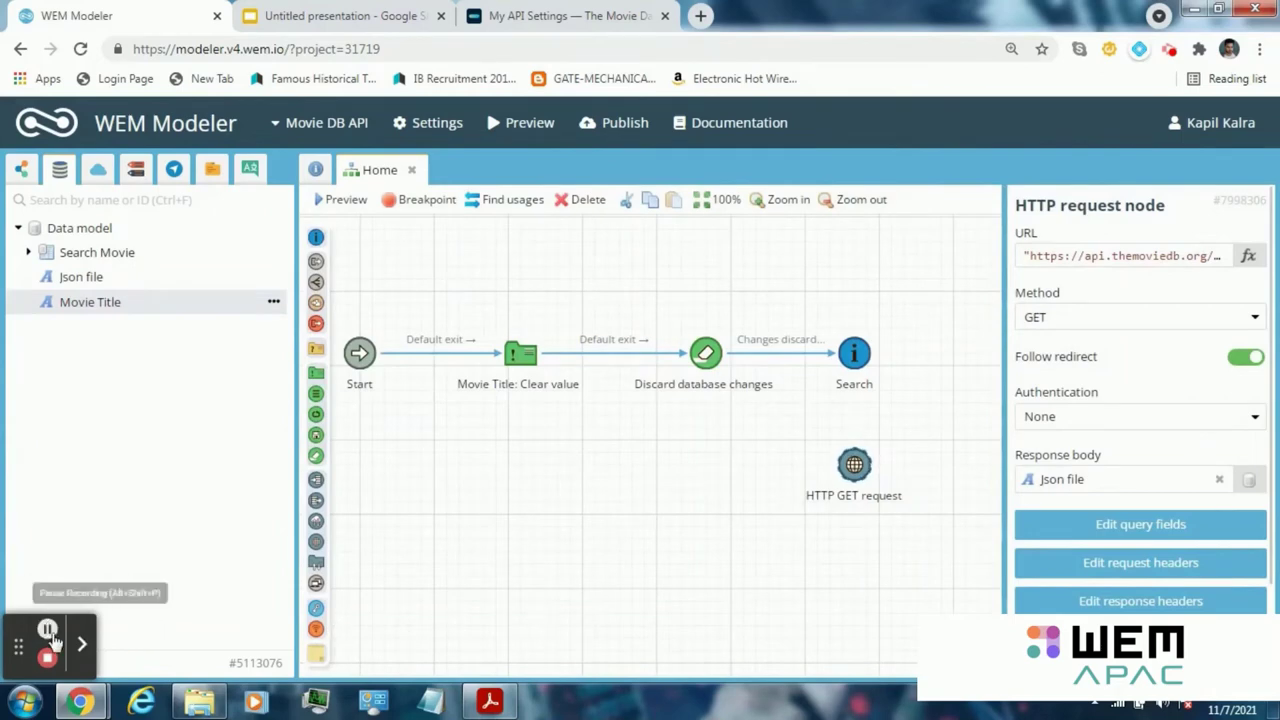
# Connect the Search node's search exit to the HTTP GET request node
pyautogui.press('Escape')
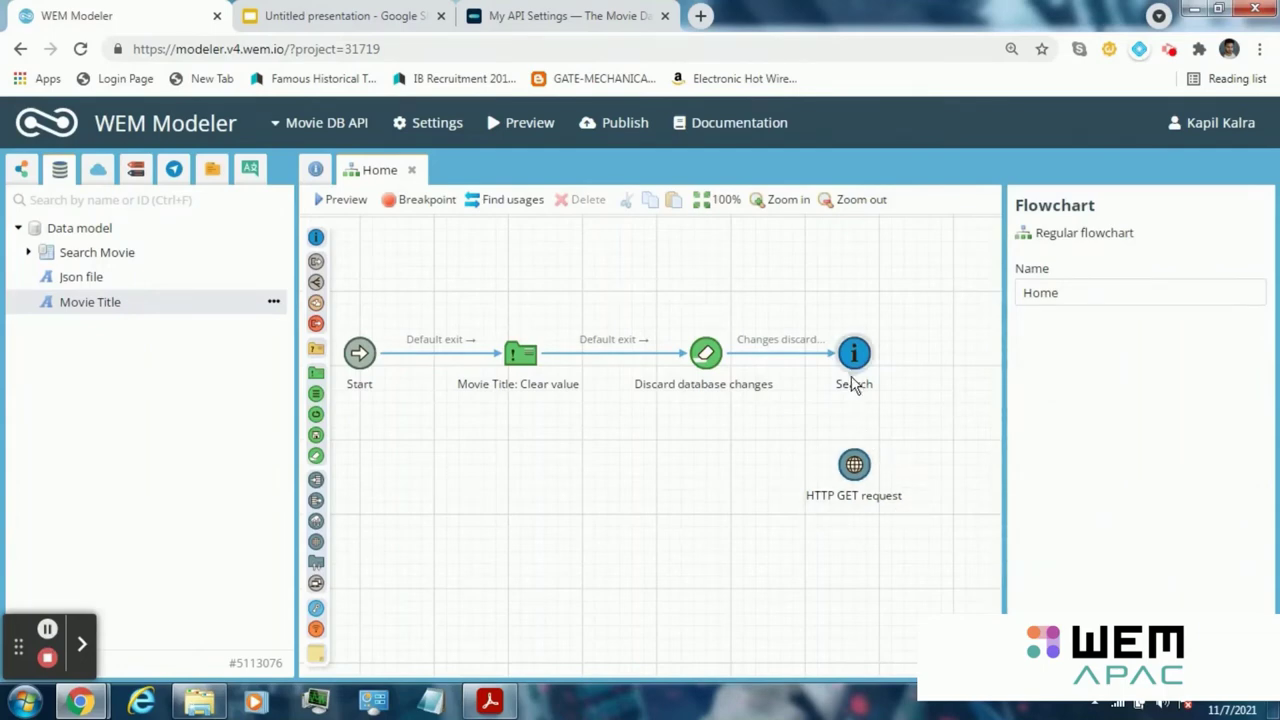
pyautogui.moveTo(854, 387); pyautogui.dragTo(857, 446)
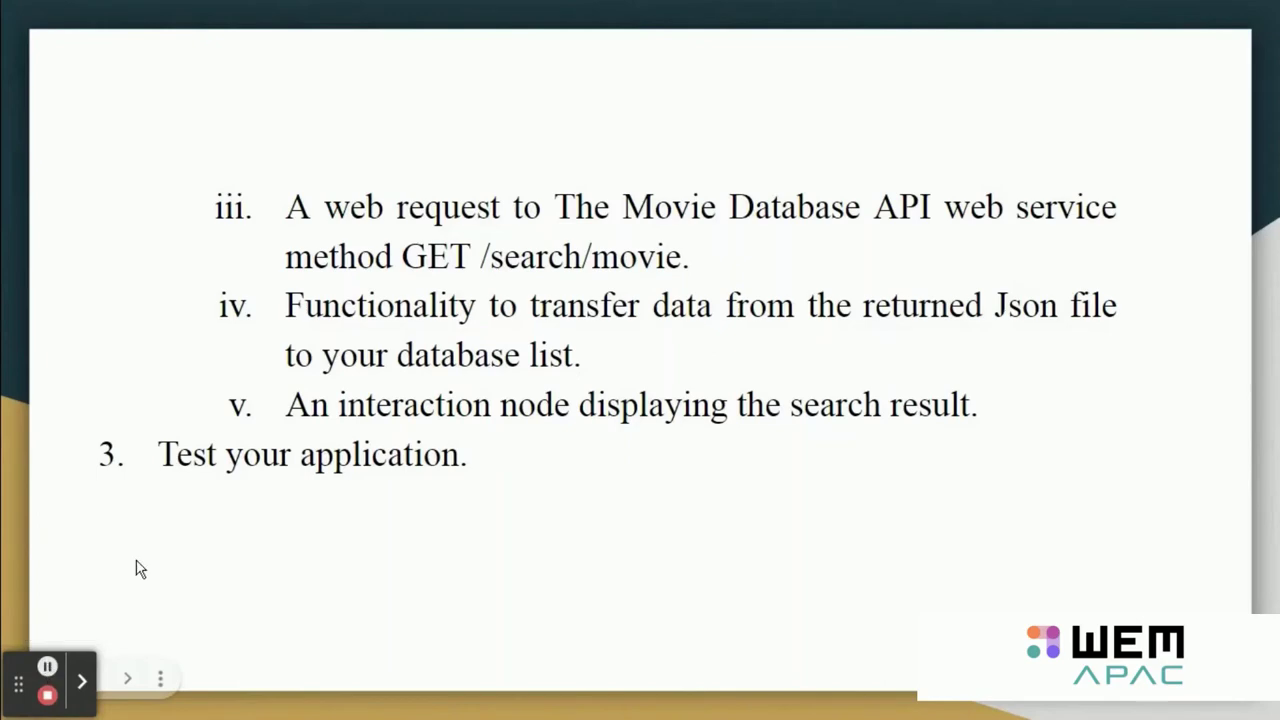
# In WEM Modeler, add an Import JSON node beside the HTTP GET request node, with Json file as its data source
pyautogui.hotkey('ctrl', 'shift', 'Tab')
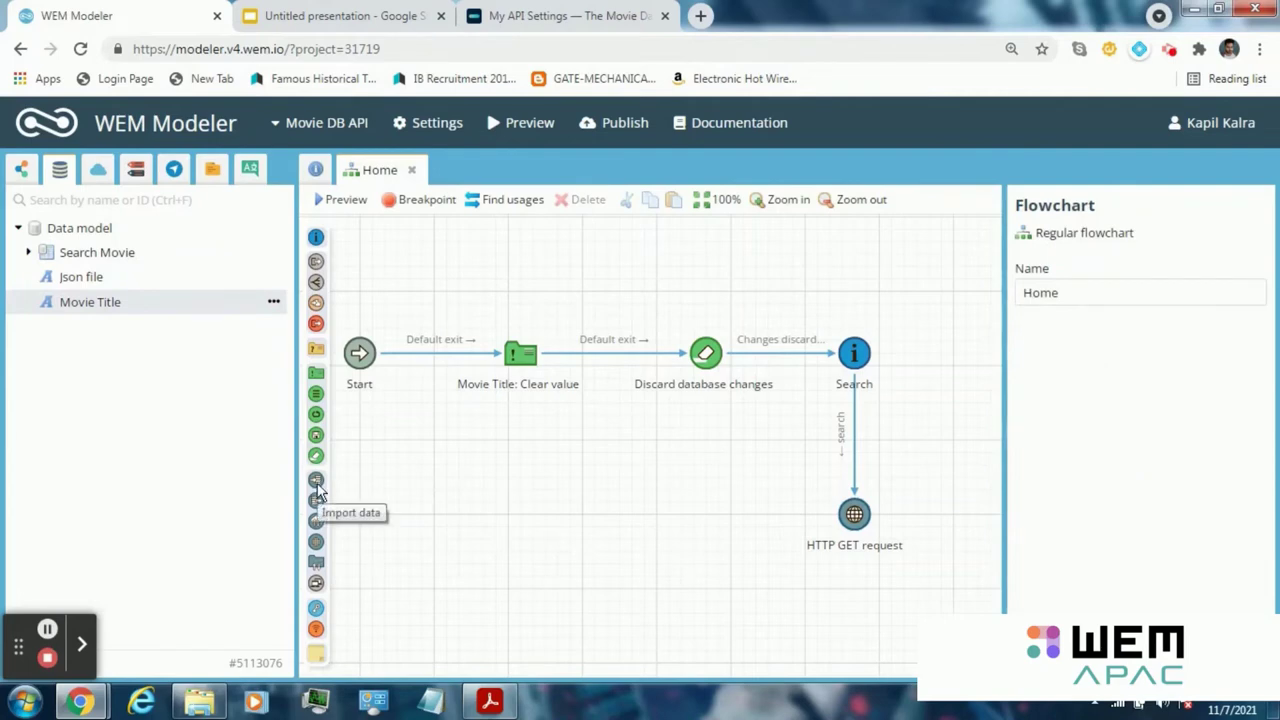
pyautogui.moveTo(317, 486); pyautogui.dragTo(670, 514)
pyautogui.click(716, 530)
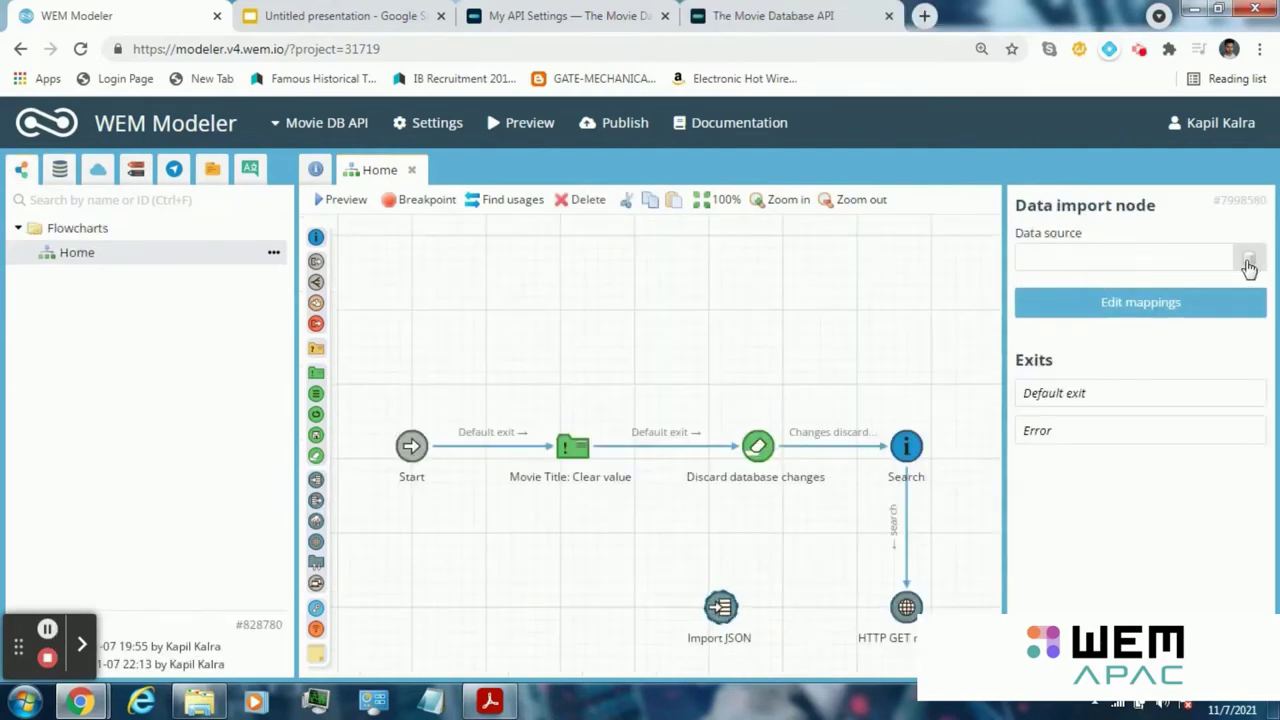
pyautogui.click(1251, 263)
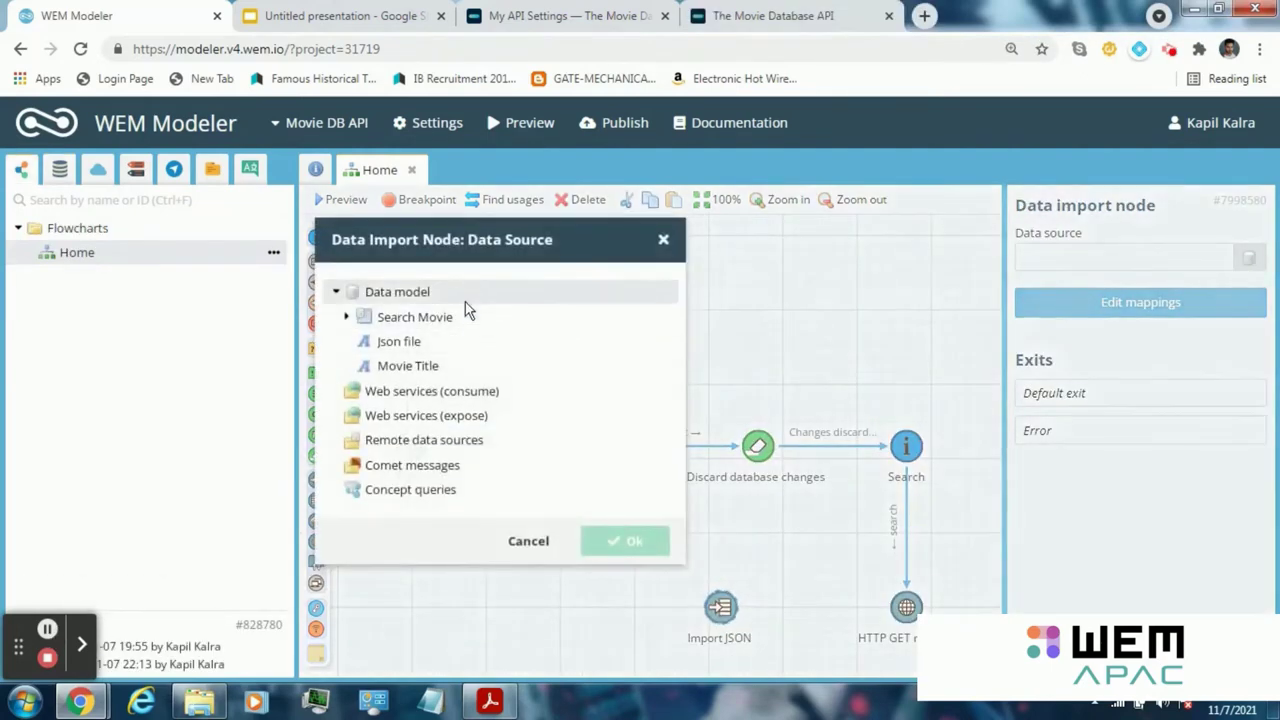
pyautogui.click(455, 345)
pyautogui.click(636, 544)
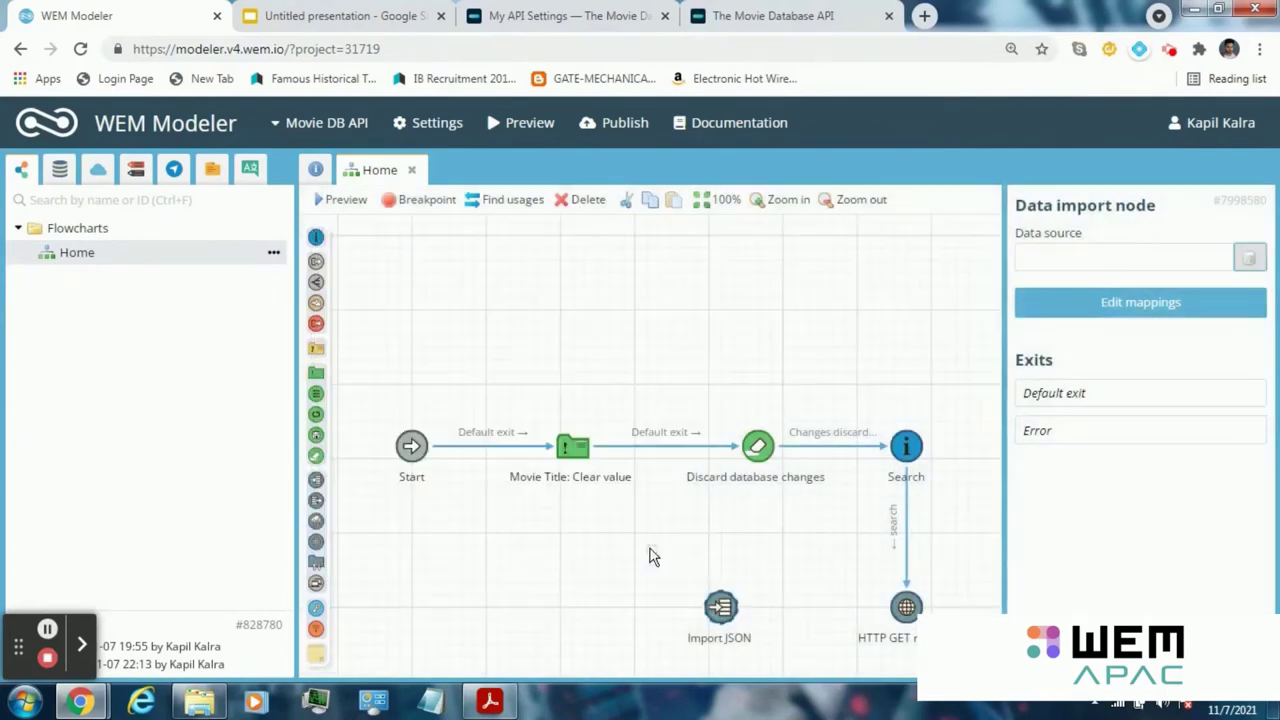
# Connect the HTTP GET request node to the Import JSON node through the Default exit
pyautogui.moveTo(888, 630); pyautogui.dragTo(830, 630)
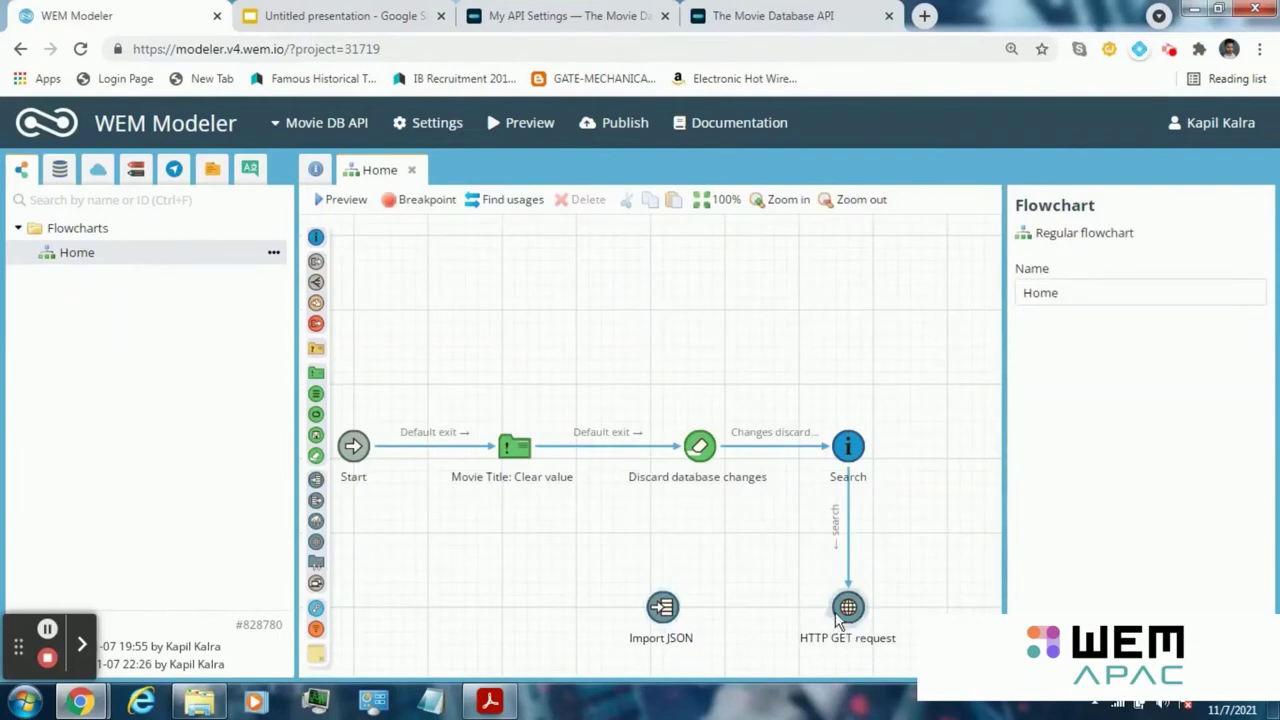
pyautogui.moveTo(838, 618); pyautogui.dragTo(690, 614)
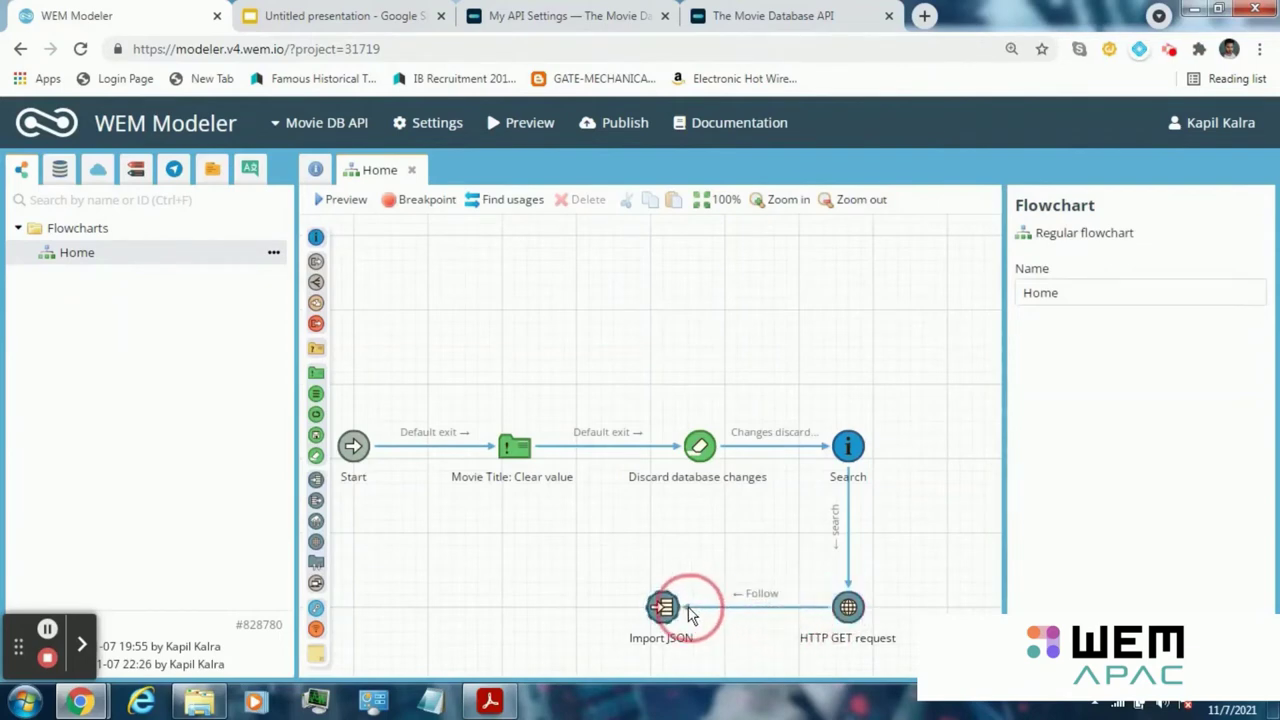
pyautogui.click(758, 534)
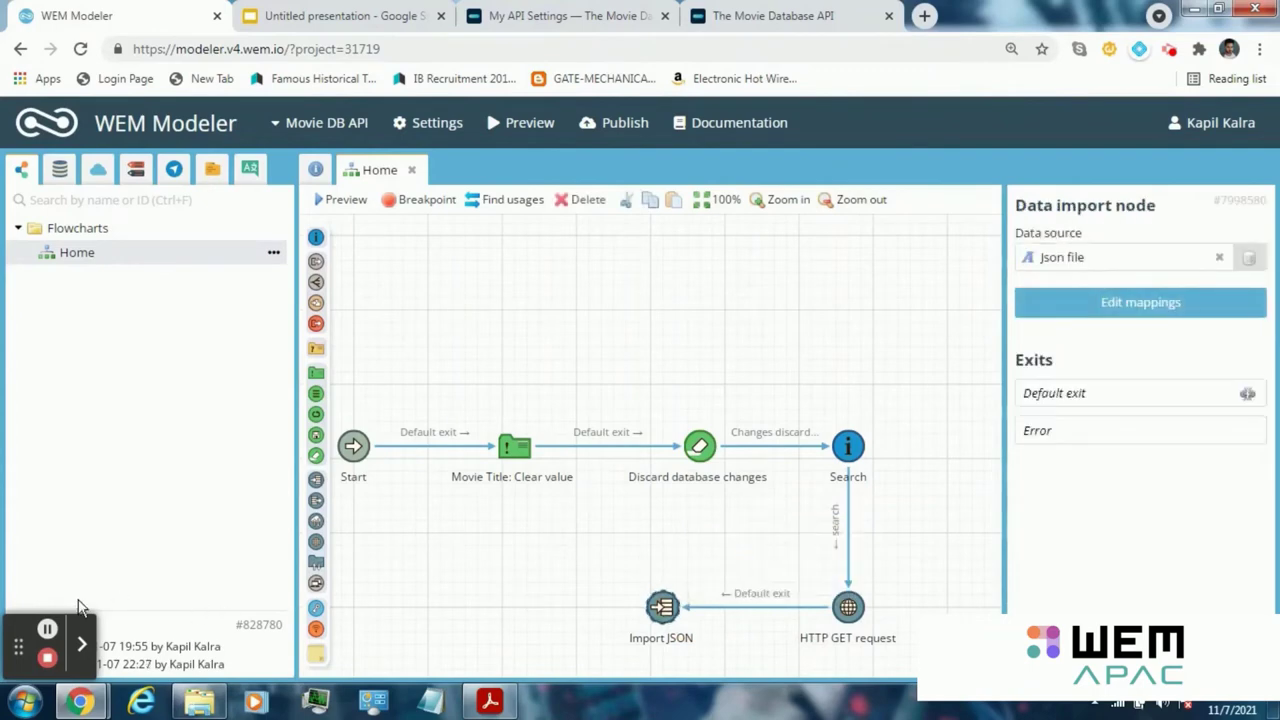
pyautogui.click(47, 628)
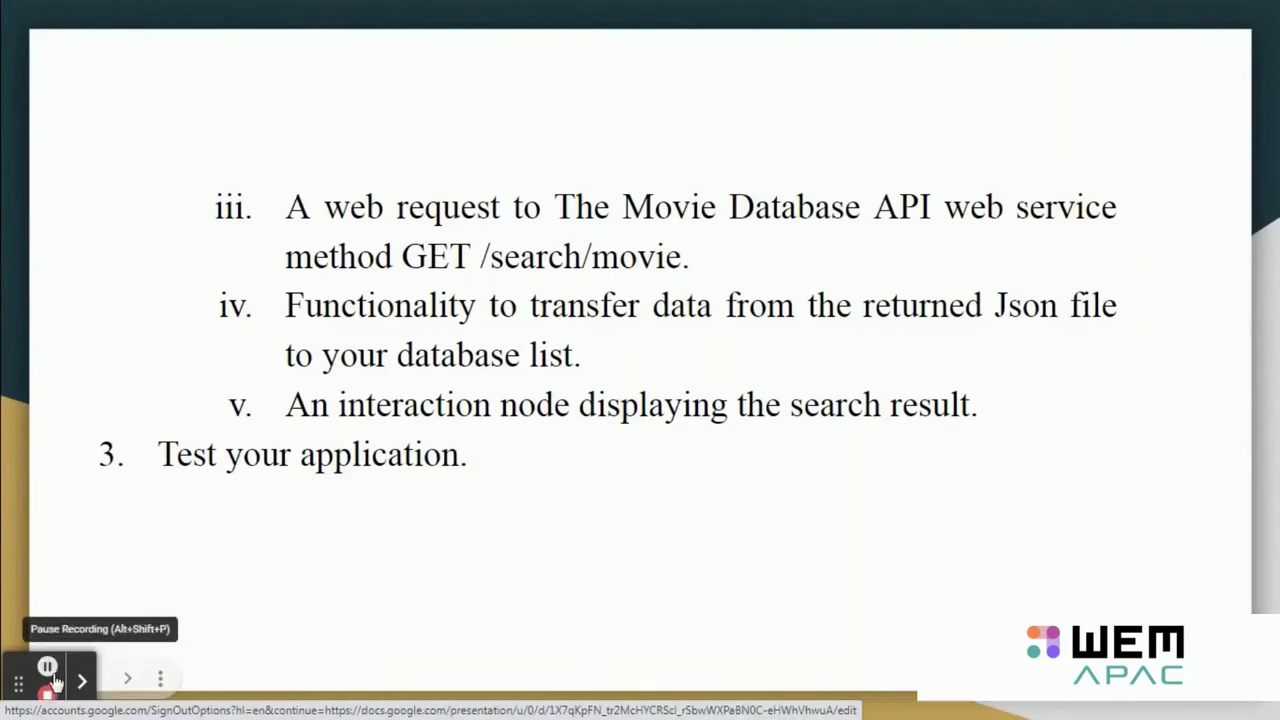
pyautogui.click(47, 665)
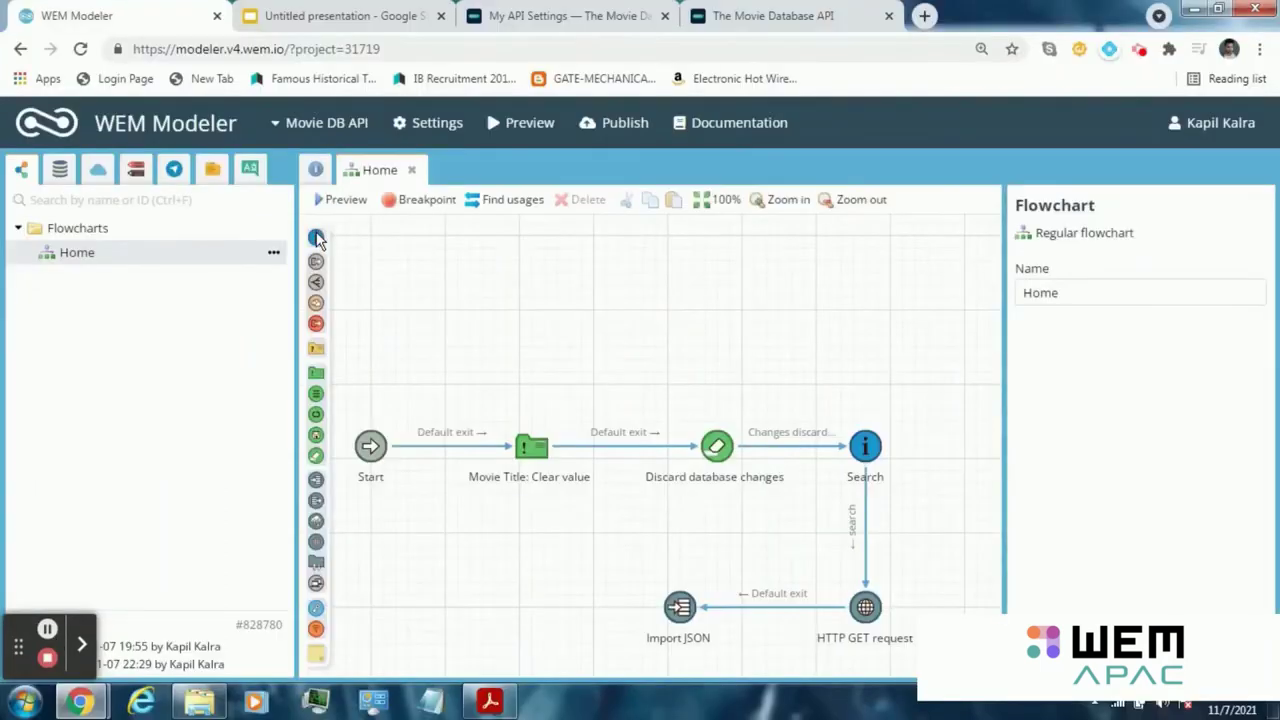
# Add an interaction node to the left of the Import JSON node and name it Result
pyautogui.moveTo(316, 237); pyautogui.dragTo(536, 608)
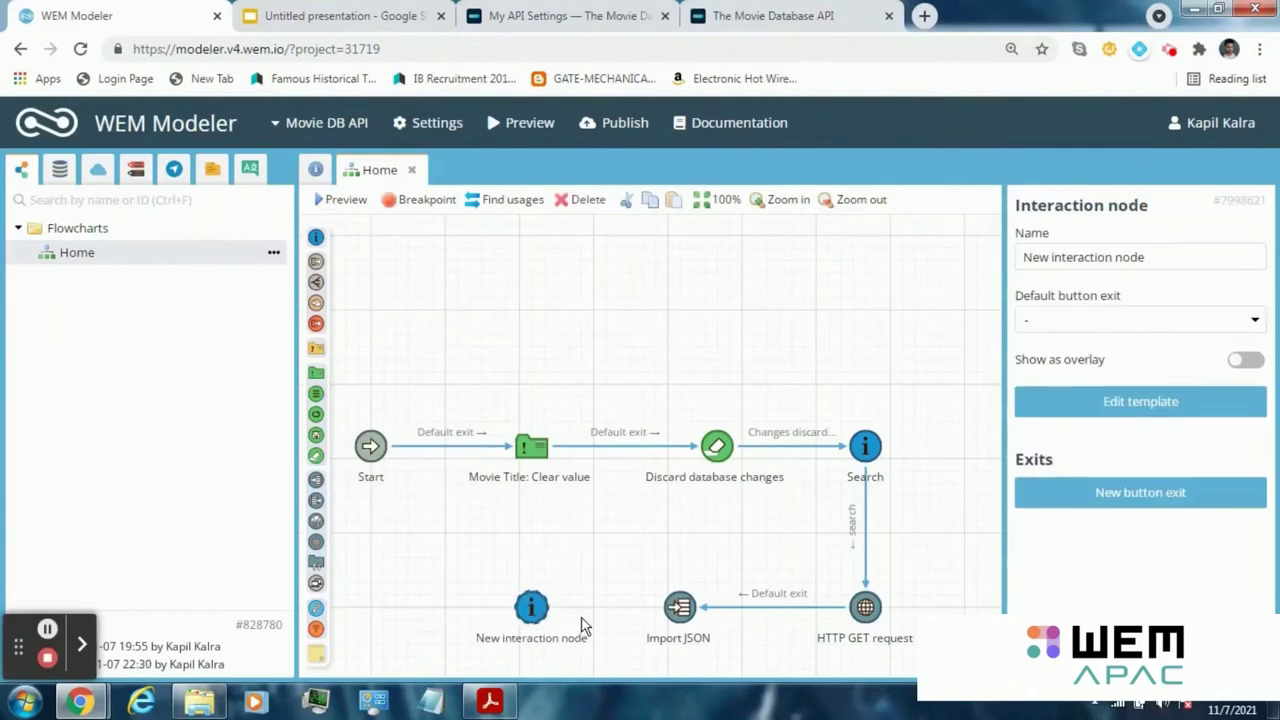
pyautogui.click(1157, 259)
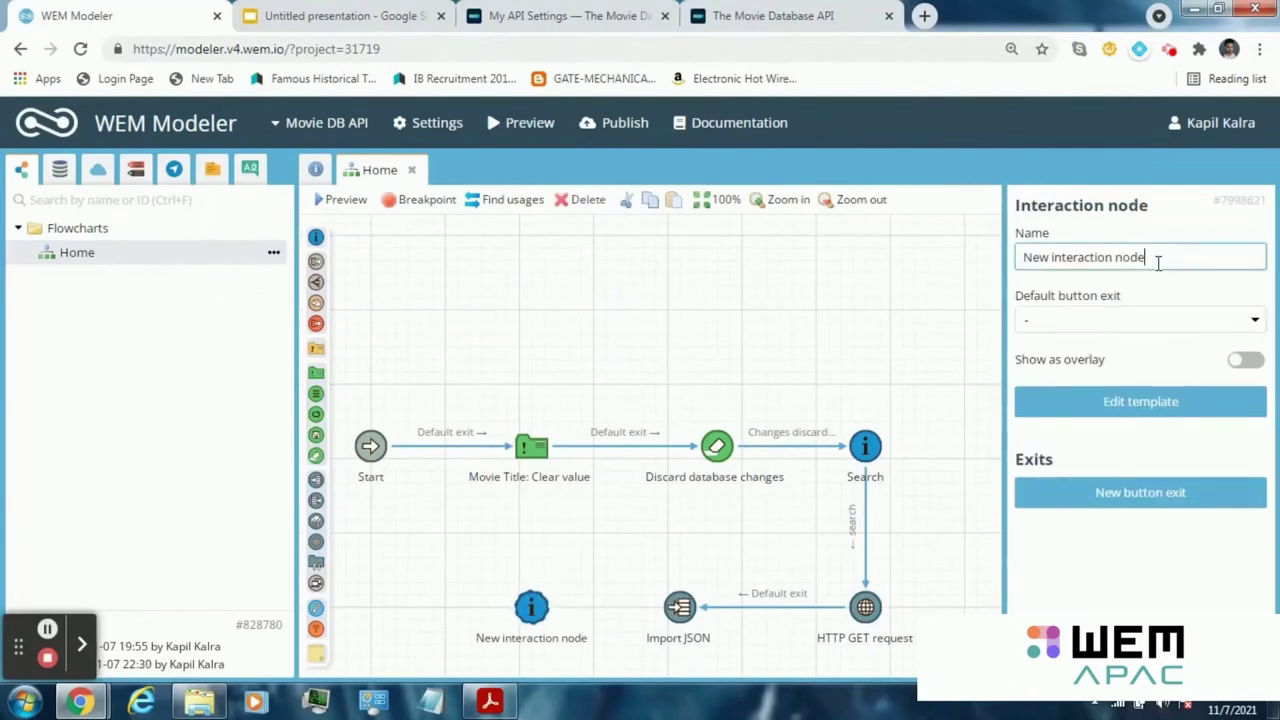
pyautogui.press('BackSpace')
pyautogui.press('BackSpace')
pyautogui.press('BackSpace')
pyautogui.press('BackSpace')
pyautogui.press('BackSpace')
pyautogui.press('BackSpace')
pyautogui.press('BackSpace')
pyautogui.press('BackSpace')
pyautogui.press('BackSpace')
pyautogui.press('BackSpace')
pyautogui.press('BackSpace')
pyautogui.press('BackSpace')
pyautogui.press('BackSpace')
pyautogui.press('BackSpace')
pyautogui.press('BackSpace')
pyautogui.press('BackSpace')
pyautogui.press('BackSpace')
pyautogui.press('BackSpace')
pyautogui.press('BackSpace')
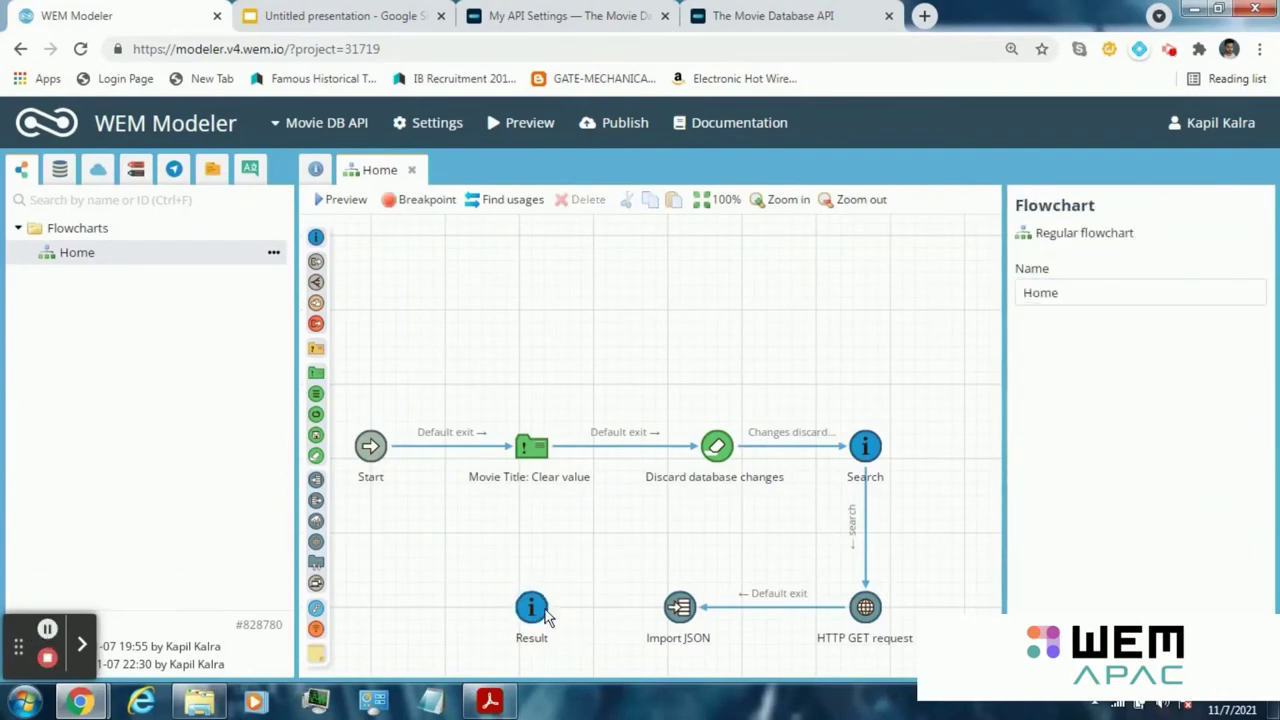
# Insert the Json file data field below the heading in the Result node's template, and save the template
pyautogui.doubleClick(531, 612)
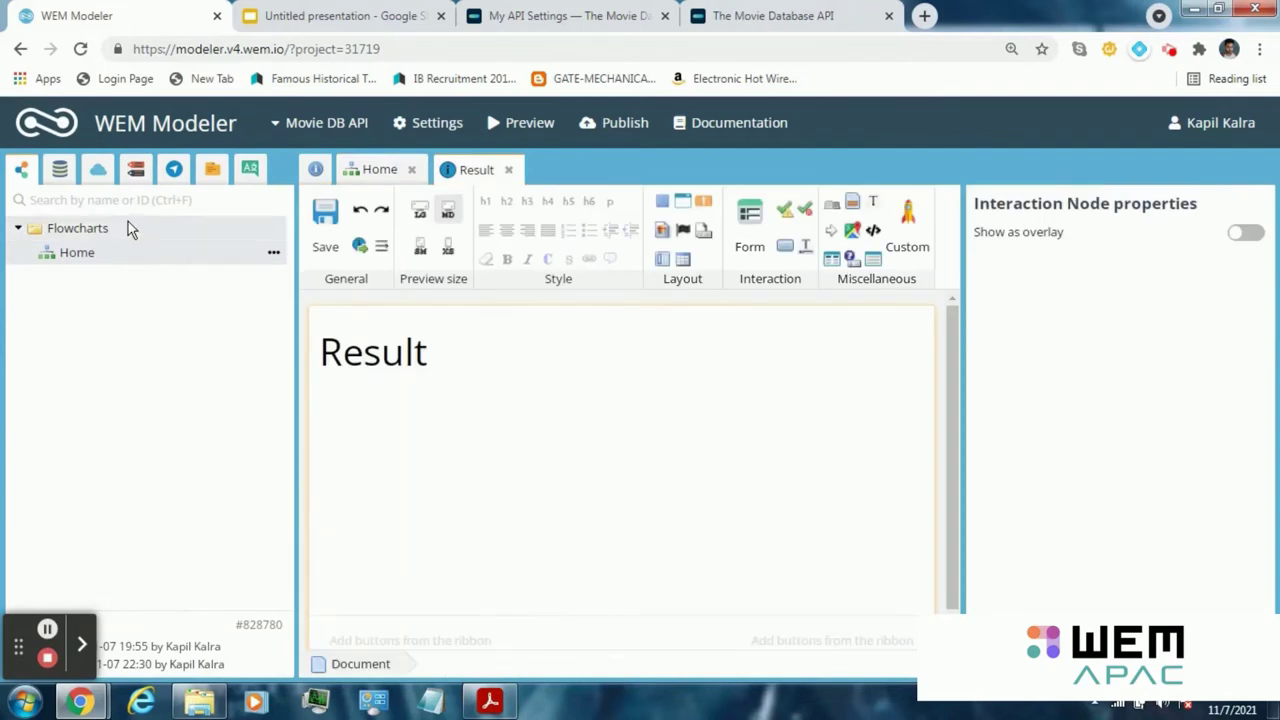
pyautogui.click(59, 170)
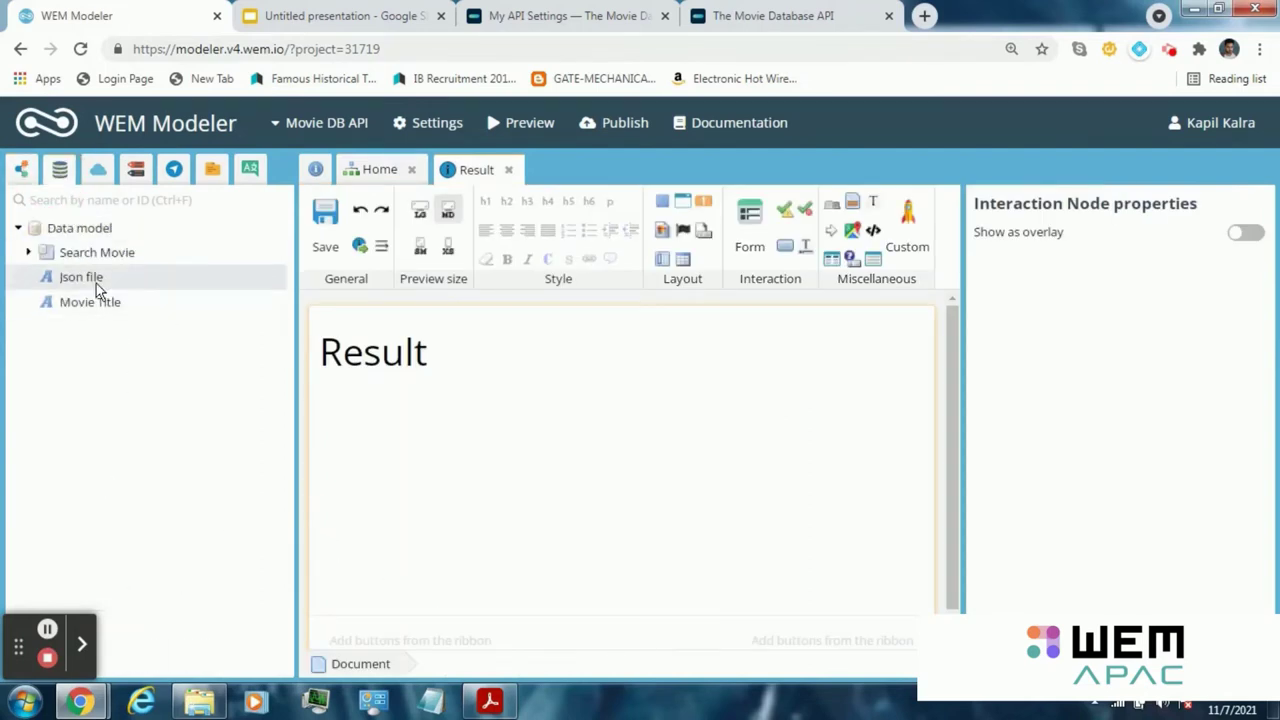
pyautogui.moveTo(96, 283); pyautogui.dragTo(398, 452)
pyautogui.click(499, 528)
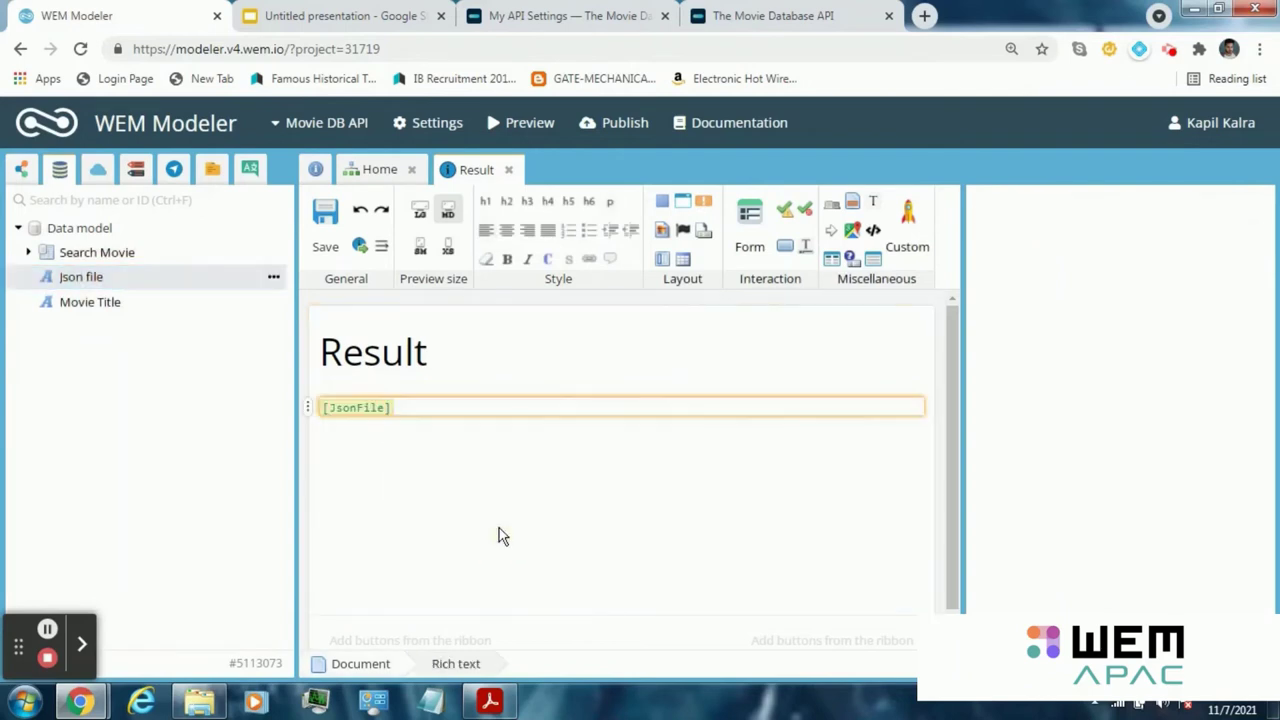
pyautogui.click(313, 243)
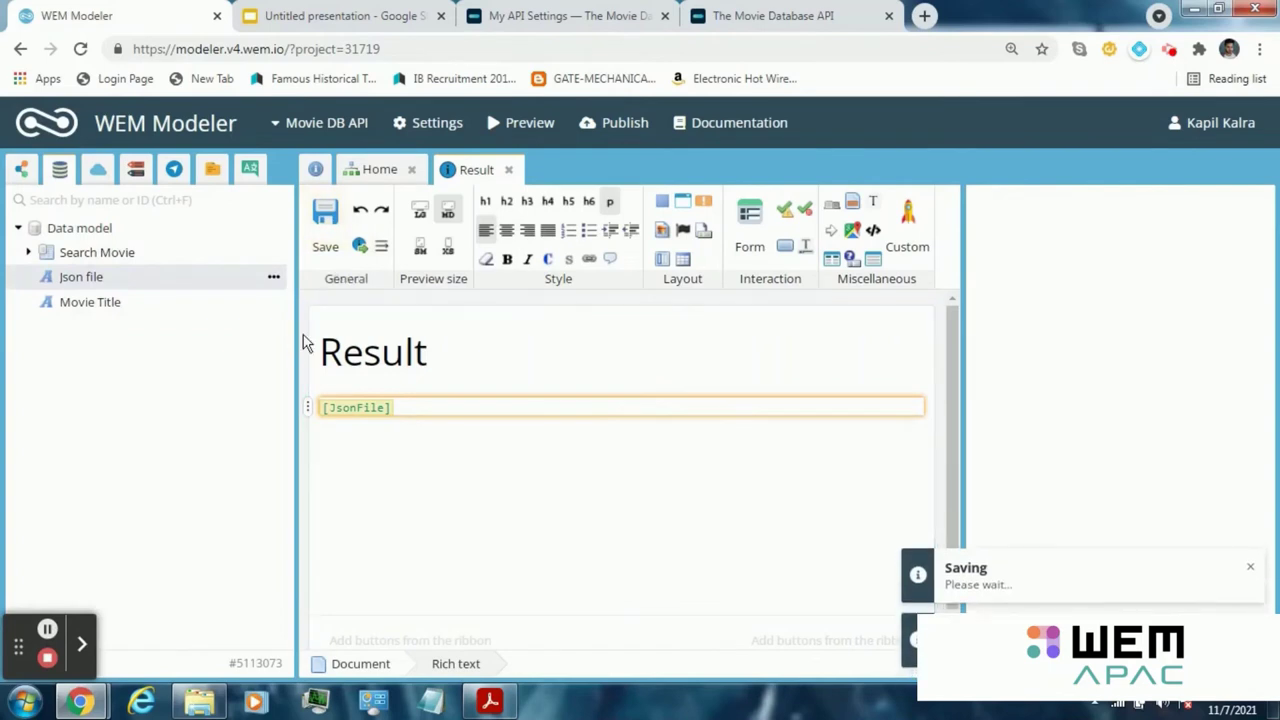
pyautogui.click(47, 630)
pyautogui.click(47, 630)
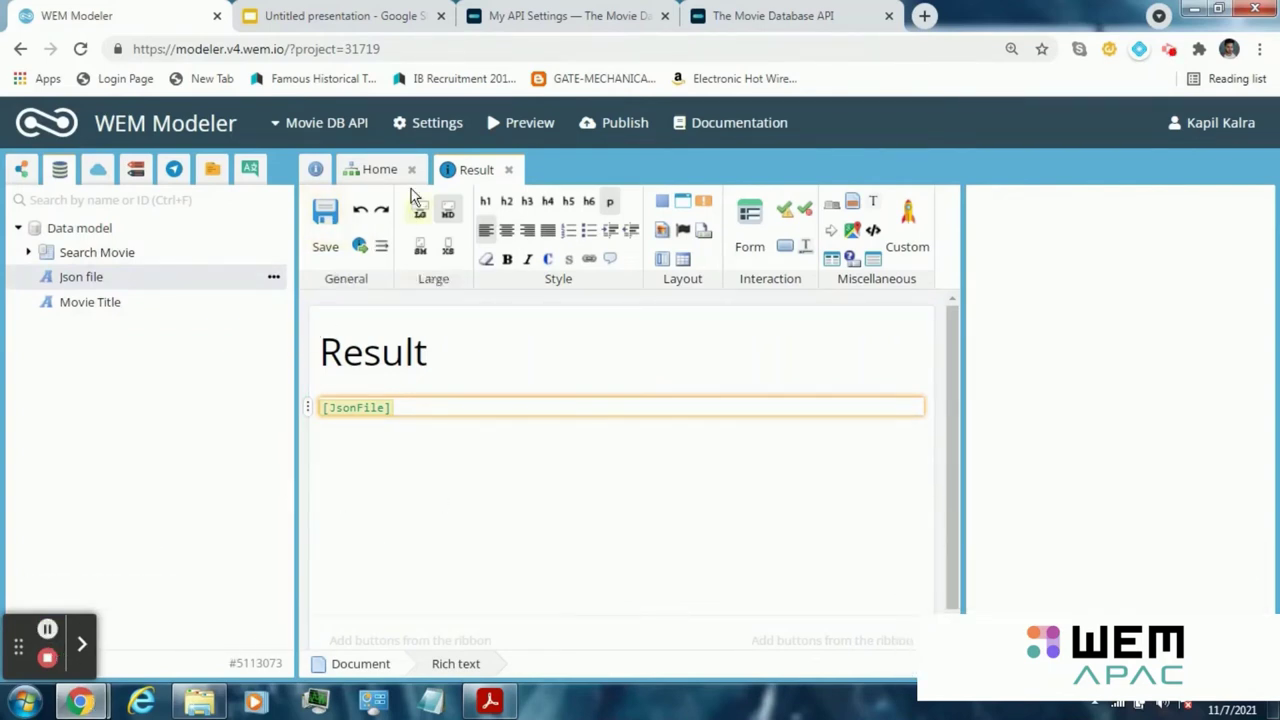
# In the Home flowchart, connect the Import JSON node to the Result node through the Default exit
pyautogui.click(372, 172)
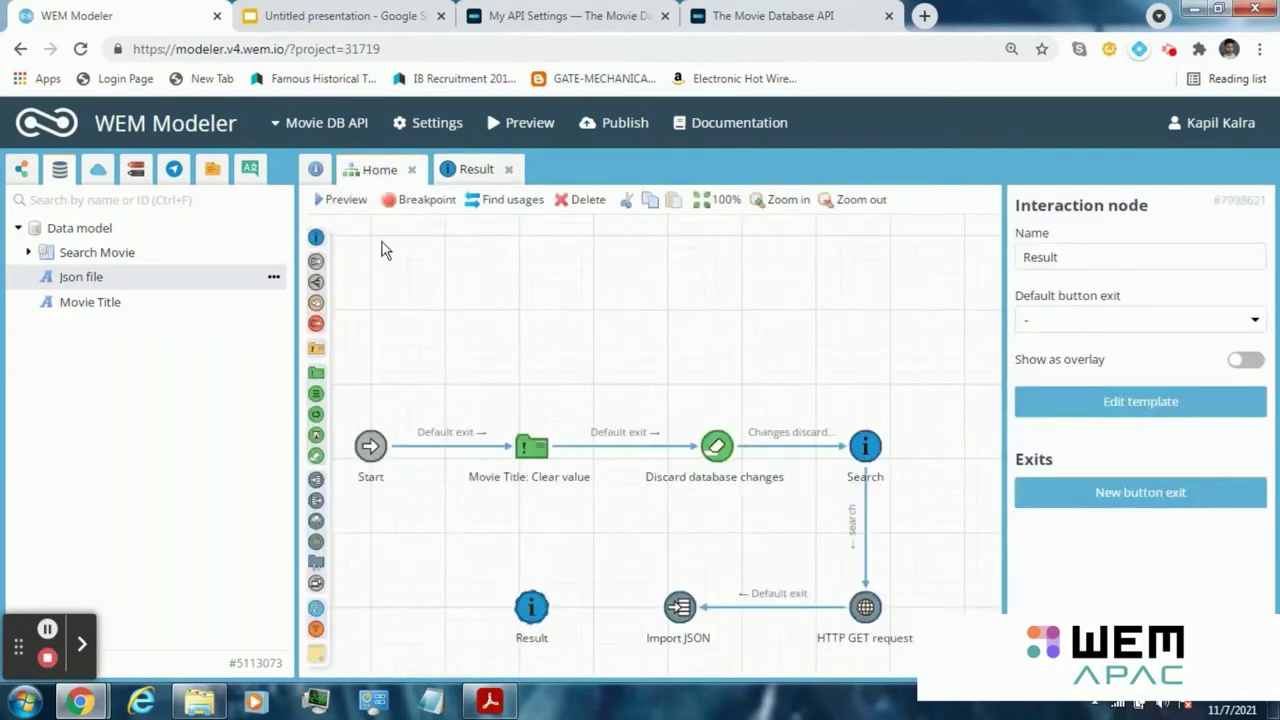
pyautogui.moveTo(657, 612); pyautogui.dragTo(557, 620)
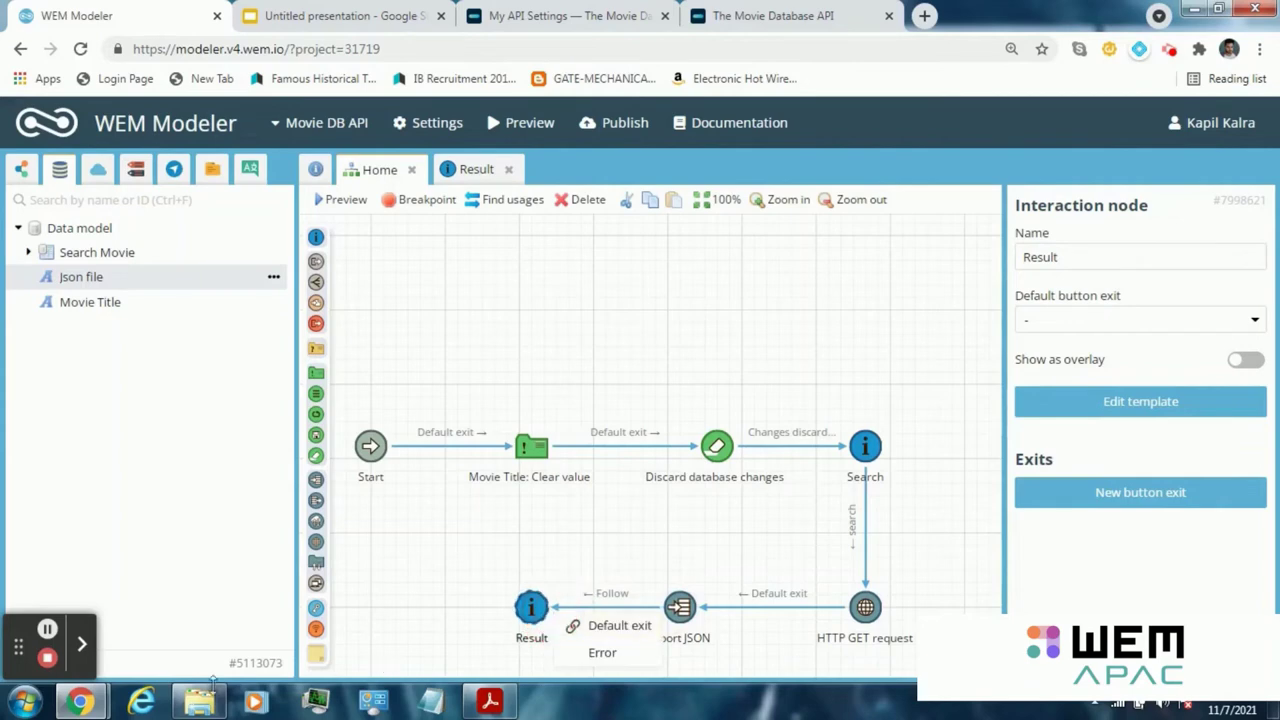
pyautogui.click(543, 650)
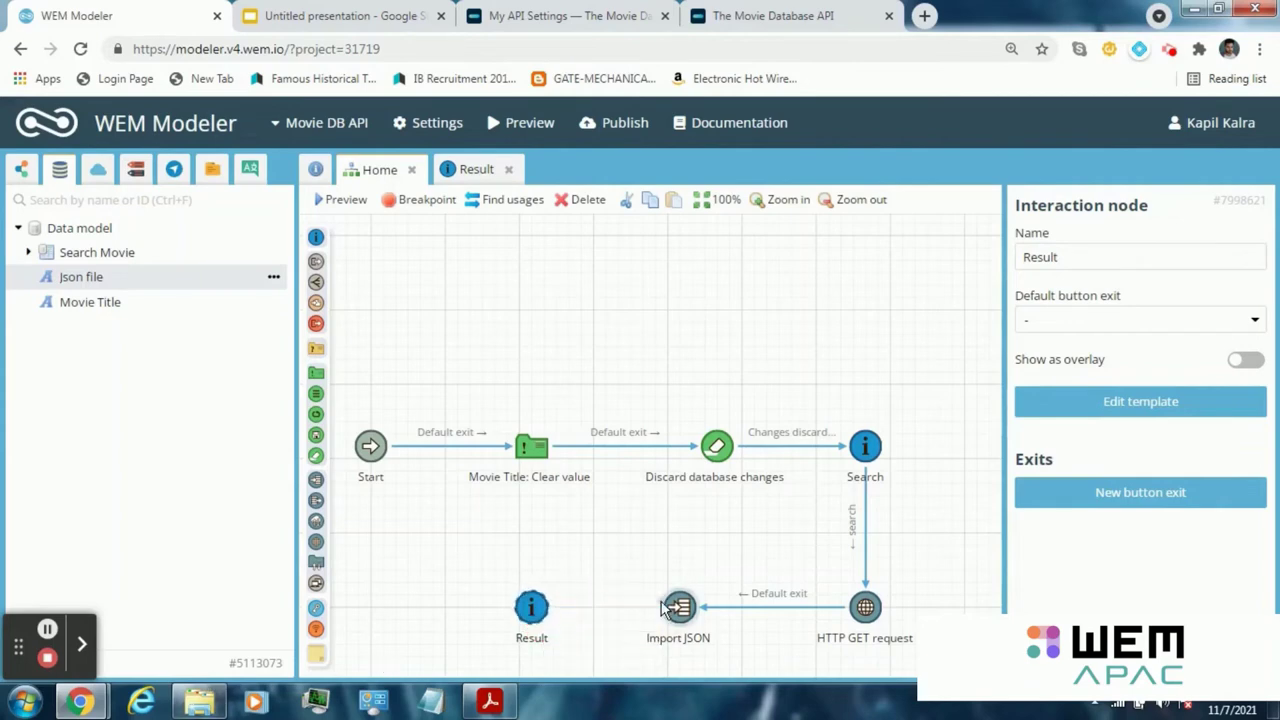
pyautogui.moveTo(667, 608); pyautogui.dragTo(557, 618)
pyautogui.click(603, 624)
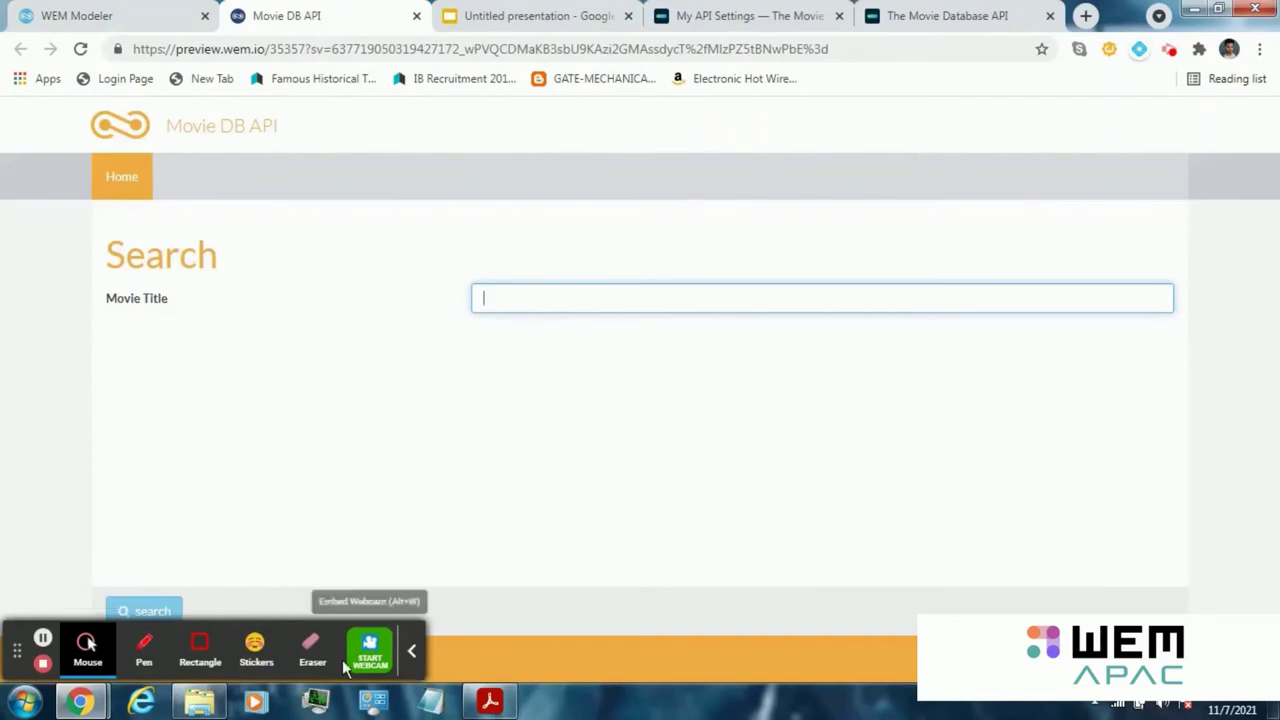
# In the Movie DB API preview, search for the movie title "wrath of man" and copy the complete JSON text from the Result page
pyautogui.click(412, 652)
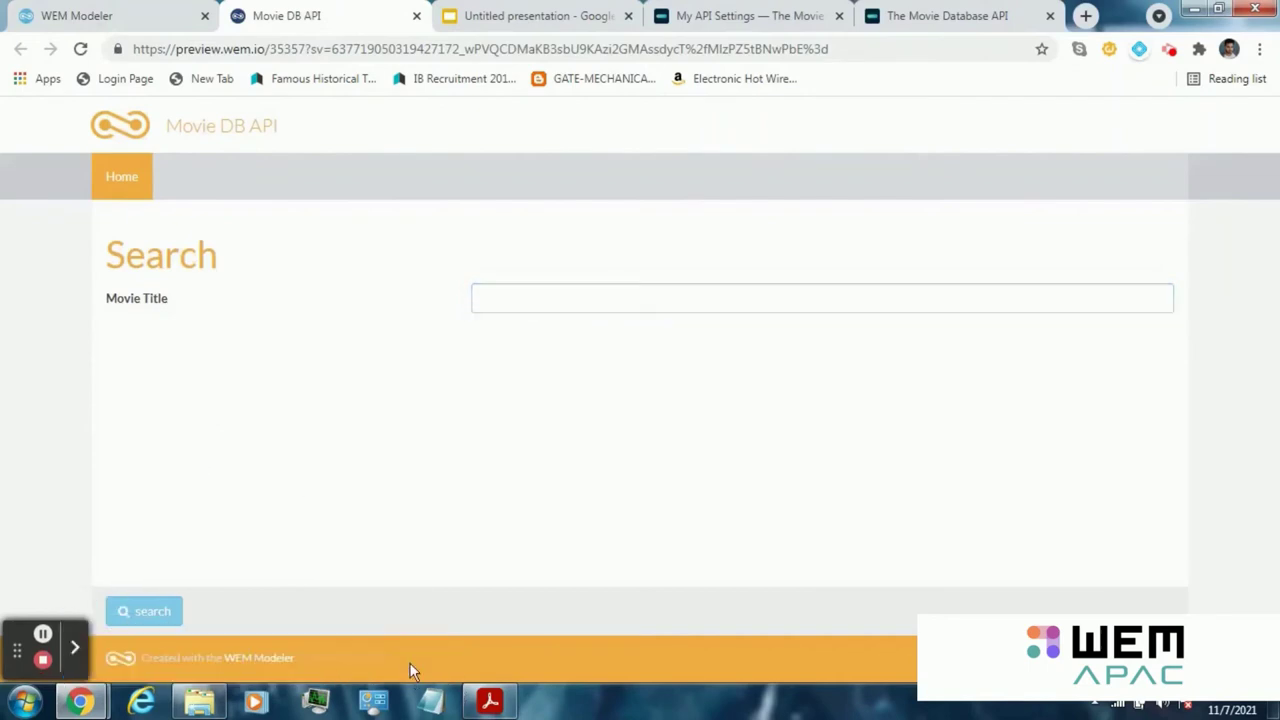
pyautogui.click(556, 299)
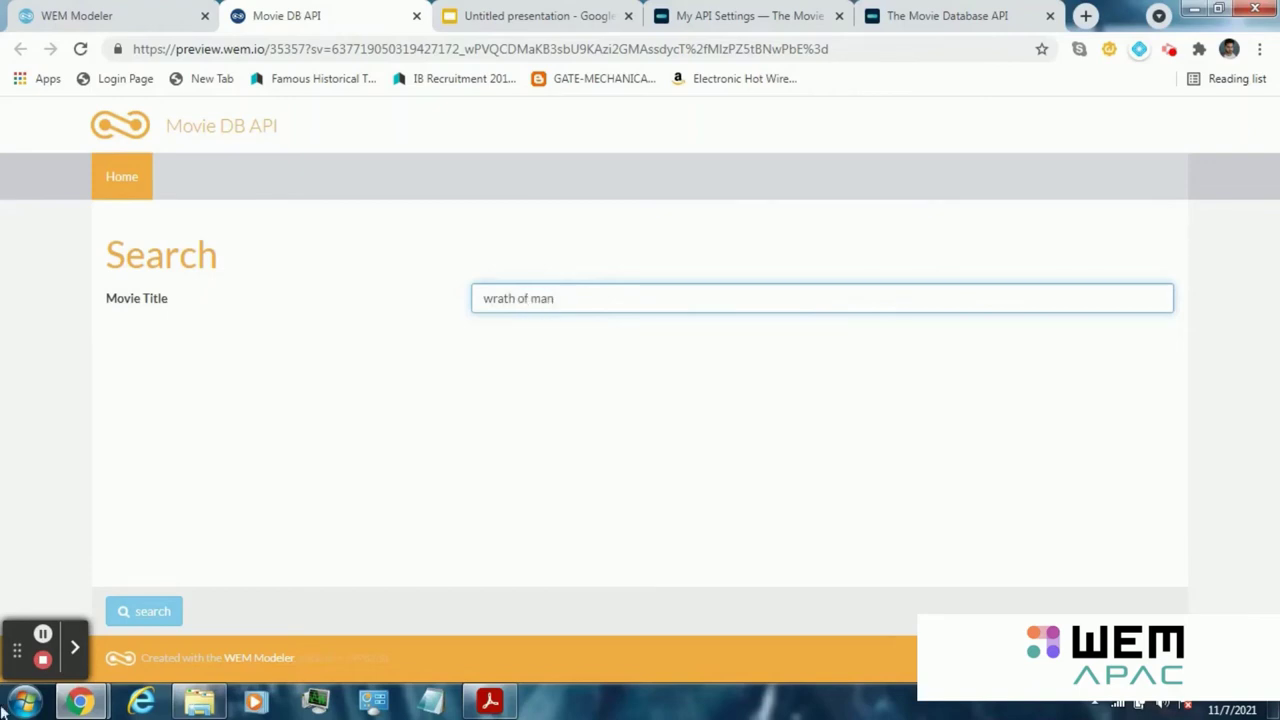
pyautogui.click(170, 618)
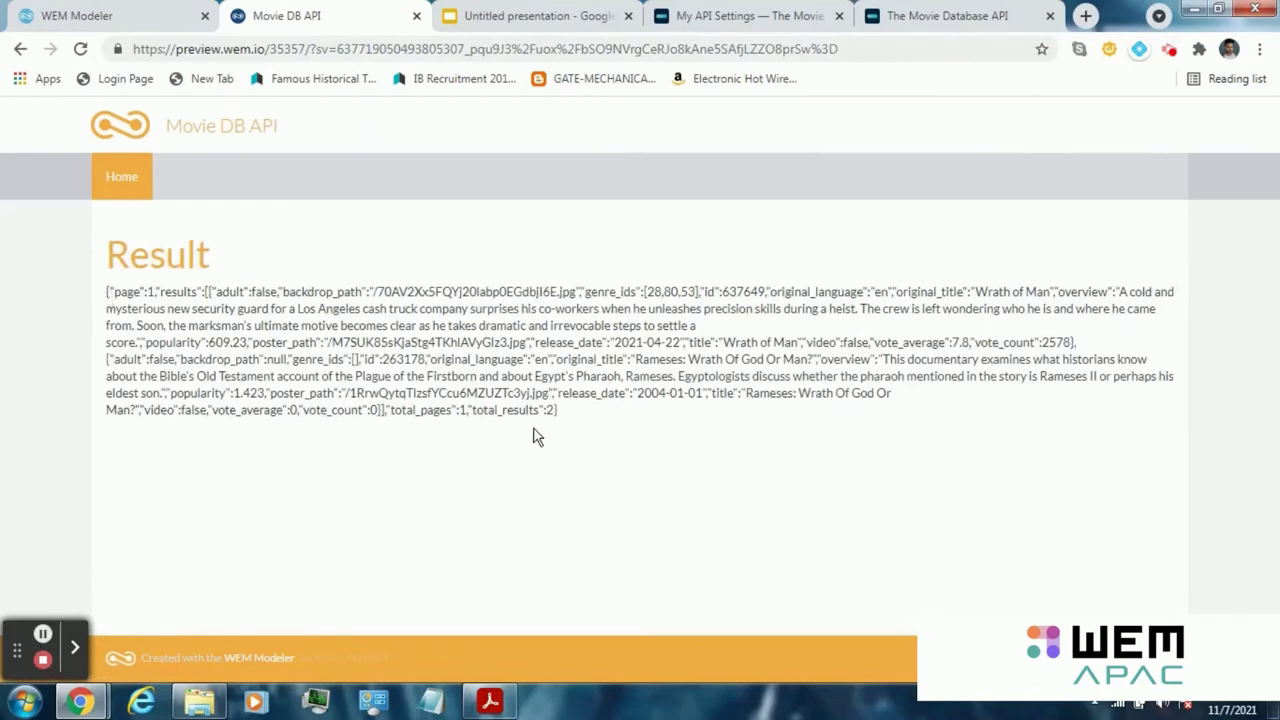
pyautogui.moveTo(559, 411); pyautogui.dragTo(106, 297)
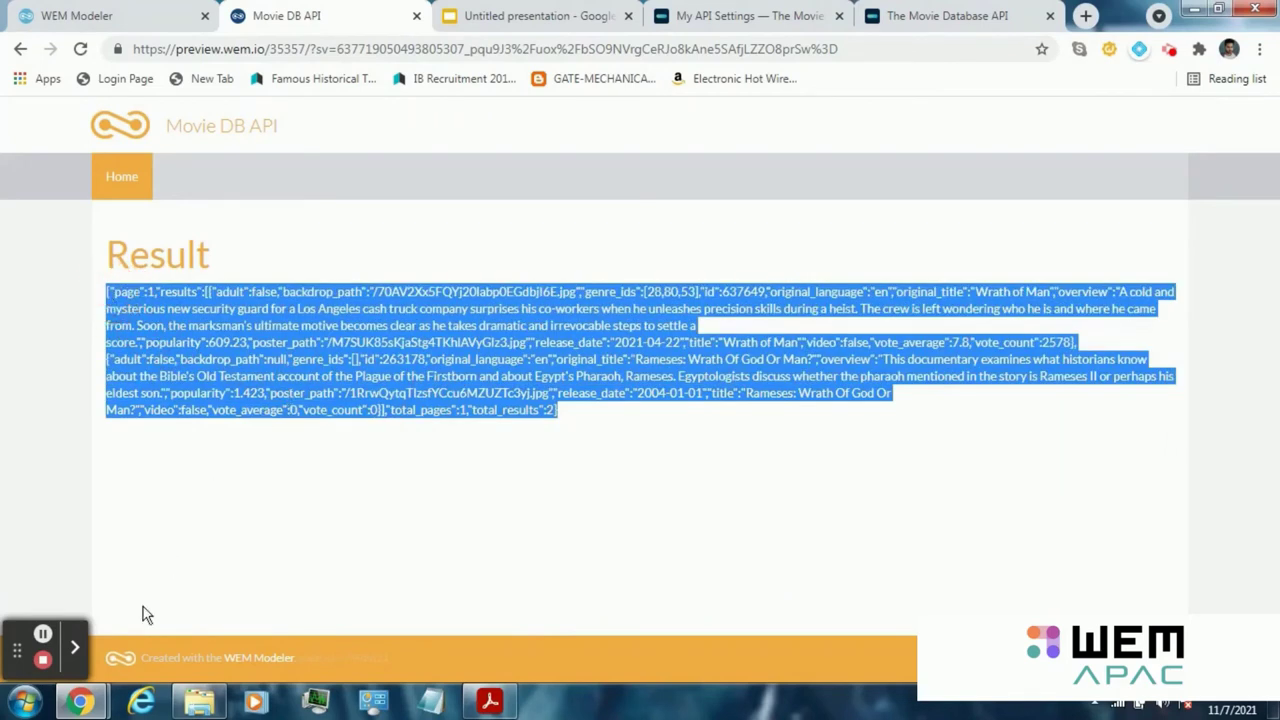
# Back in WEM Modeler, create the Import JSON node's structure from an example, using the copied search result as the JSON example
pyautogui.click(142, 22)
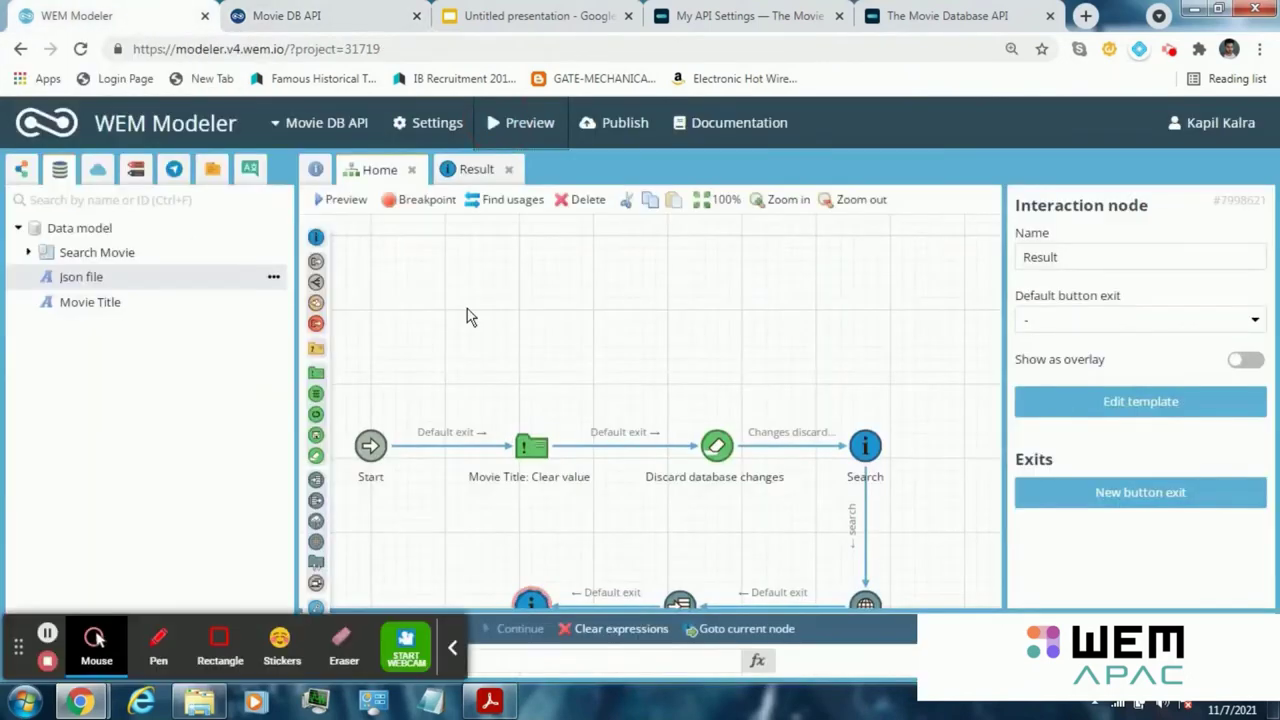
pyautogui.click(452, 652)
pyautogui.click(955, 592)
pyautogui.click(948, 592)
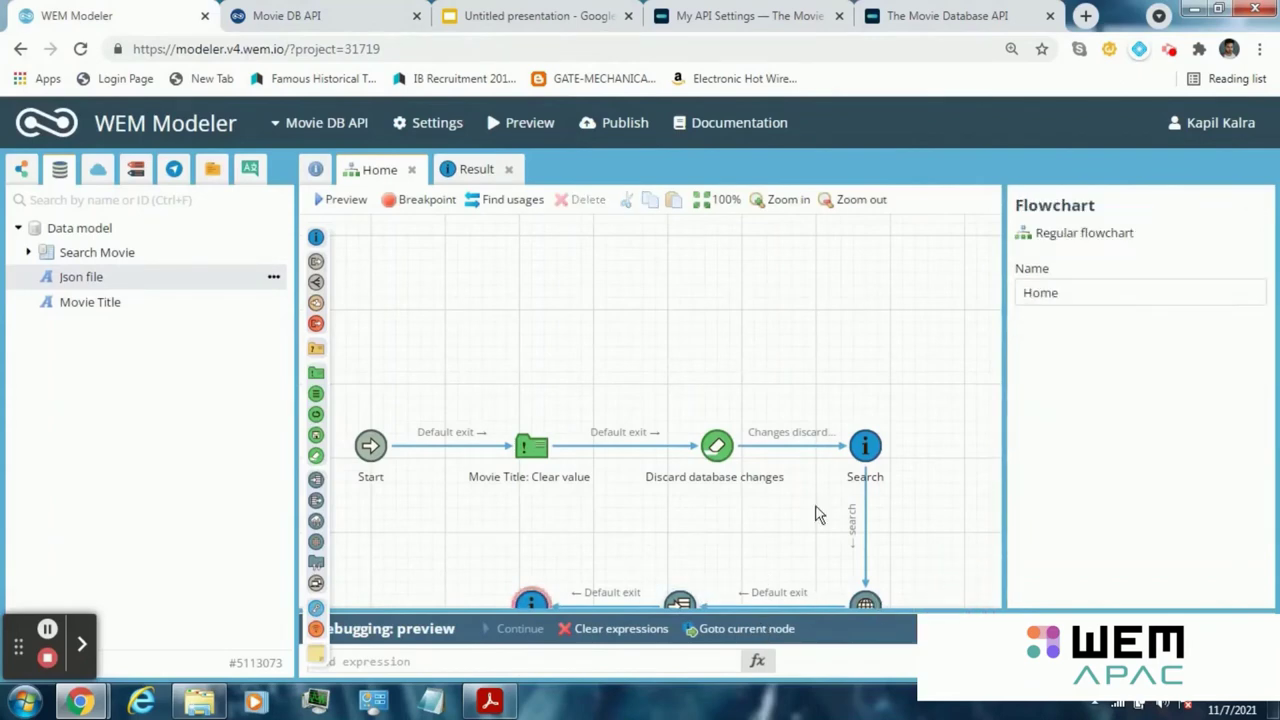
pyautogui.moveTo(947, 541); pyautogui.dragTo(980, 712)
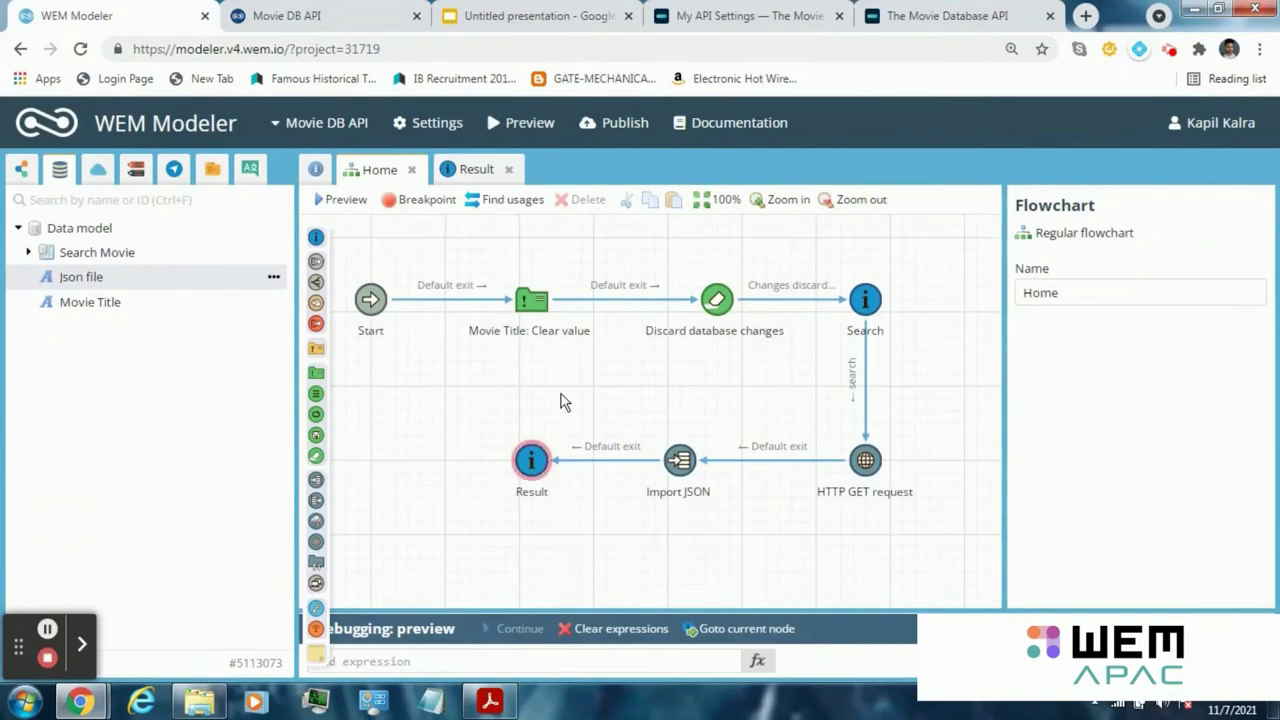
pyautogui.click(682, 466)
pyautogui.doubleClick(682, 466)
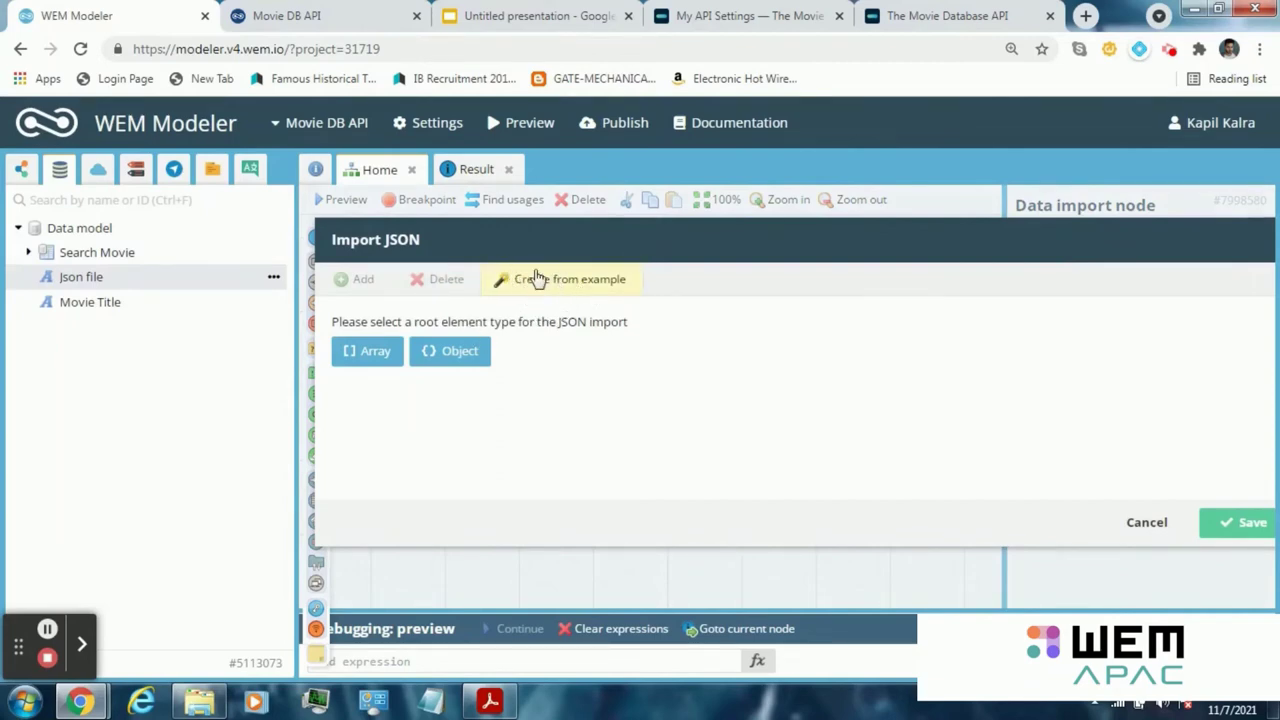
pyautogui.click(591, 287)
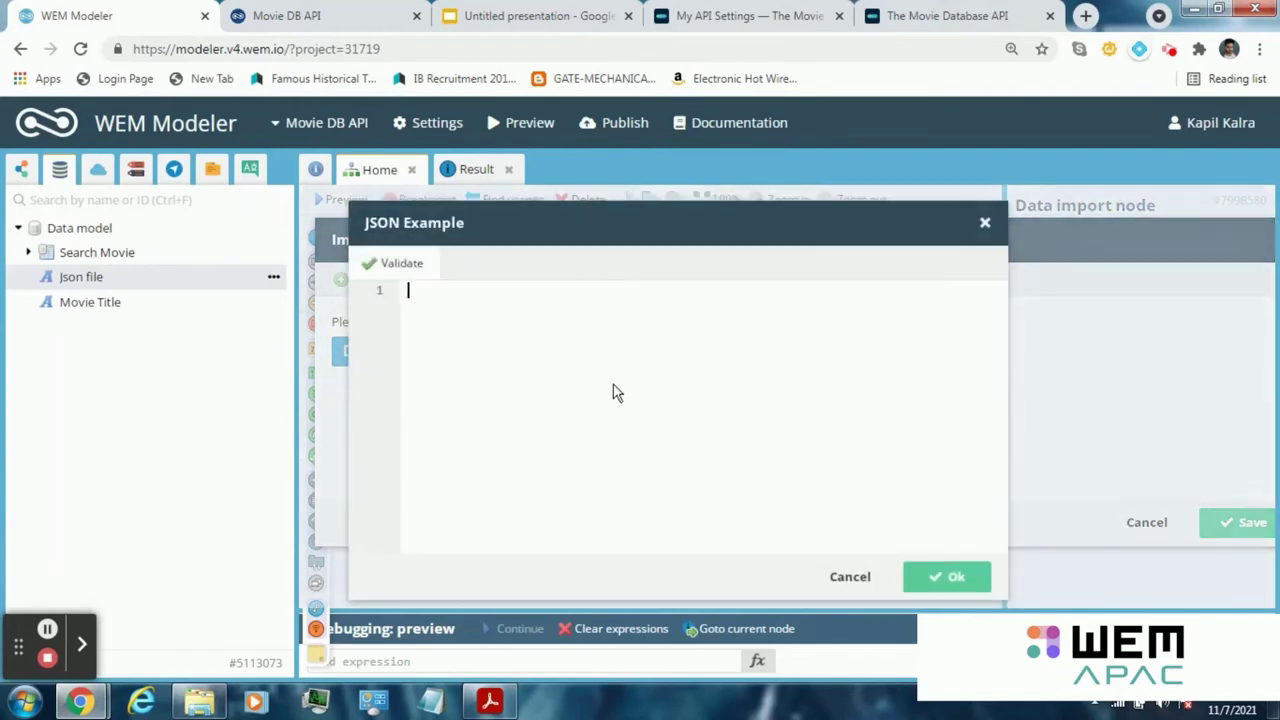
pyautogui.hotkey('ctrl', 'v')
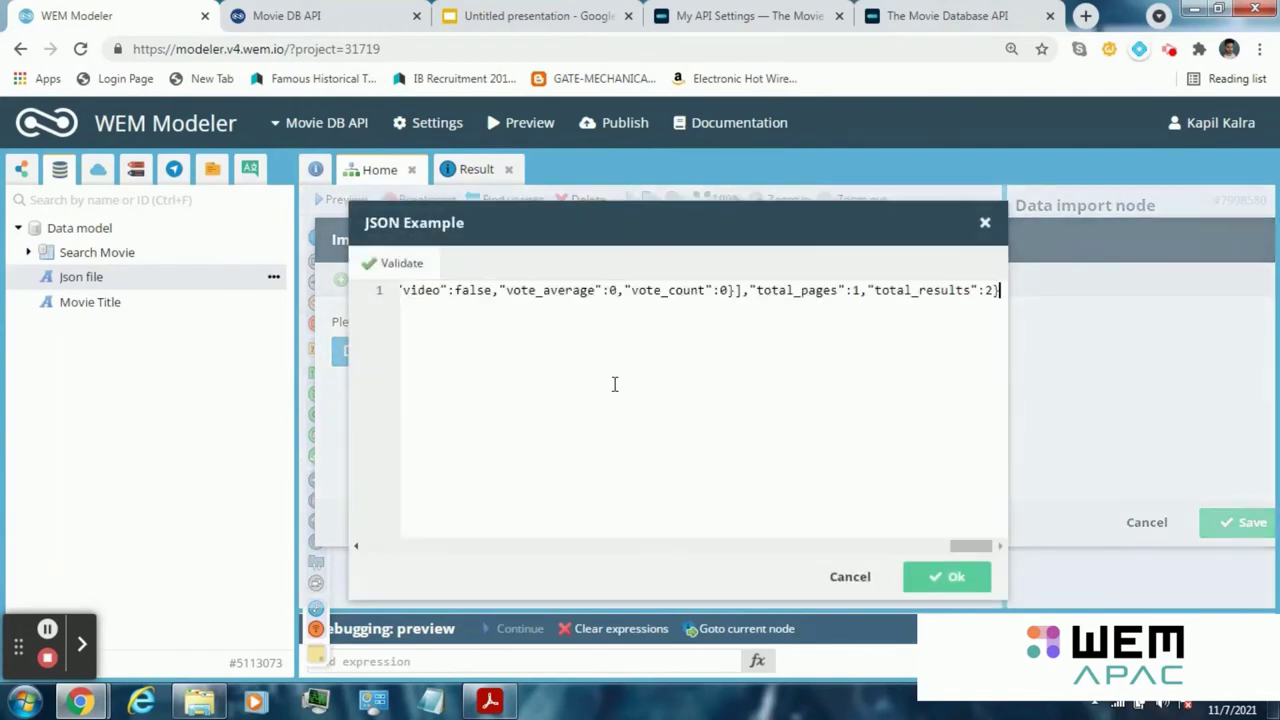
pyautogui.click(960, 586)
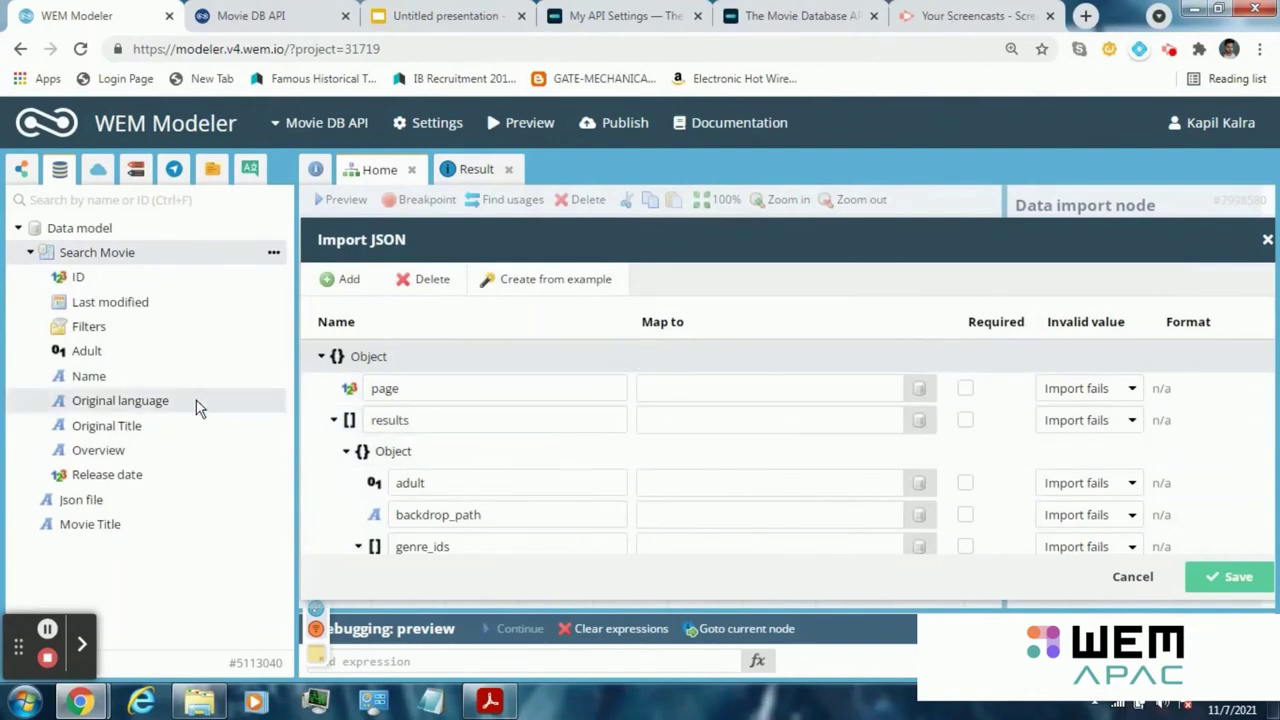
# Map the results array to the Search Movie list and its adult element to the Adult field
pyautogui.click(128, 253)
pyautogui.moveTo(147, 270); pyautogui.dragTo(465, 378)
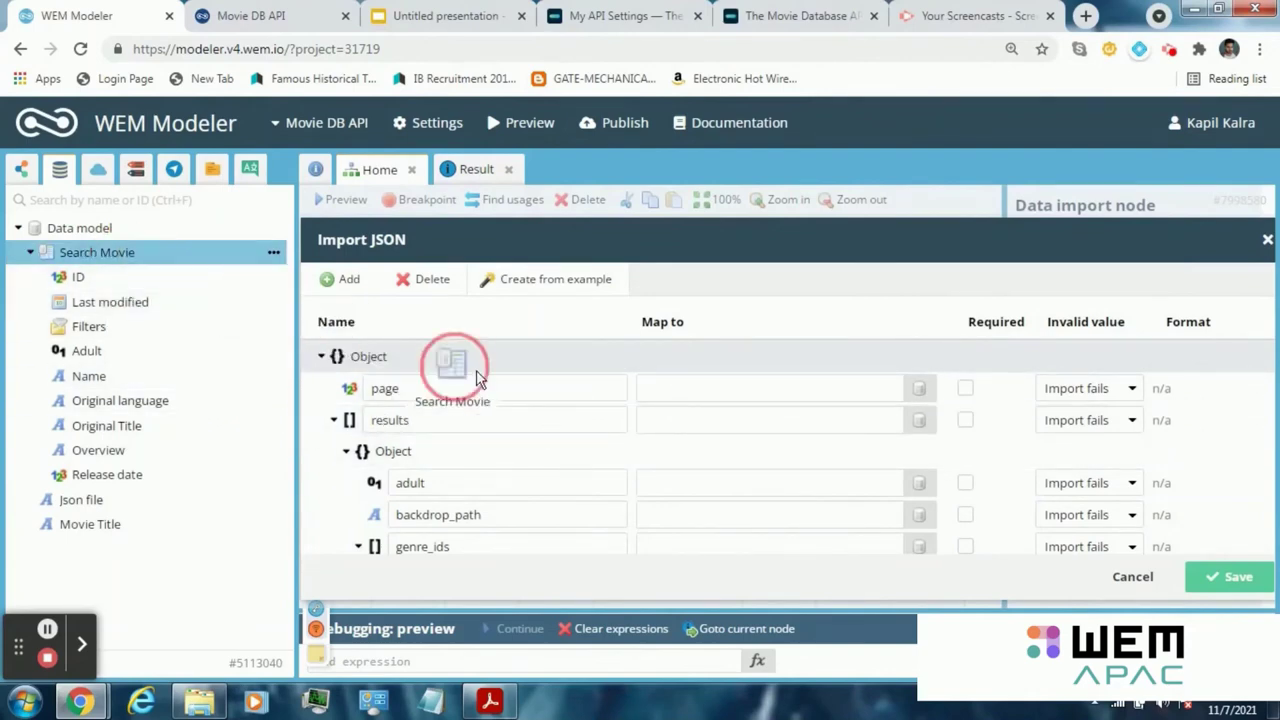
pyautogui.moveTo(194, 257); pyautogui.dragTo(710, 422)
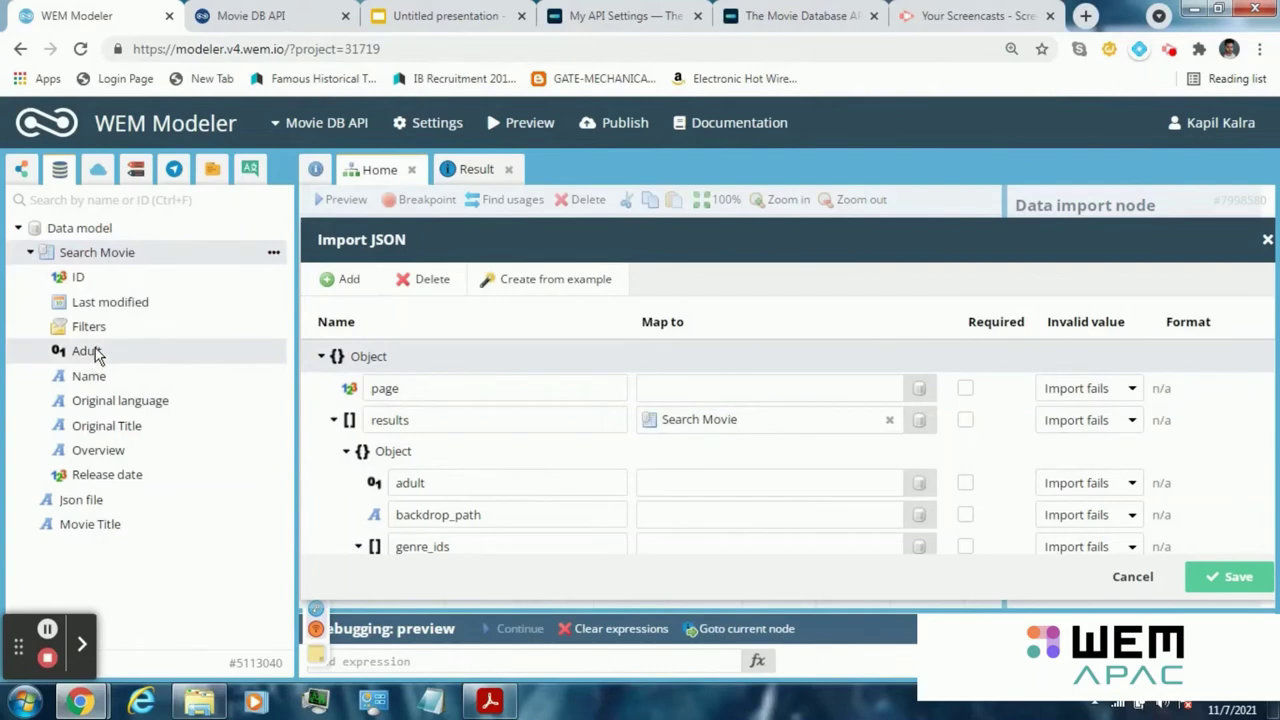
pyautogui.moveTo(97, 355); pyautogui.dragTo(678, 487)
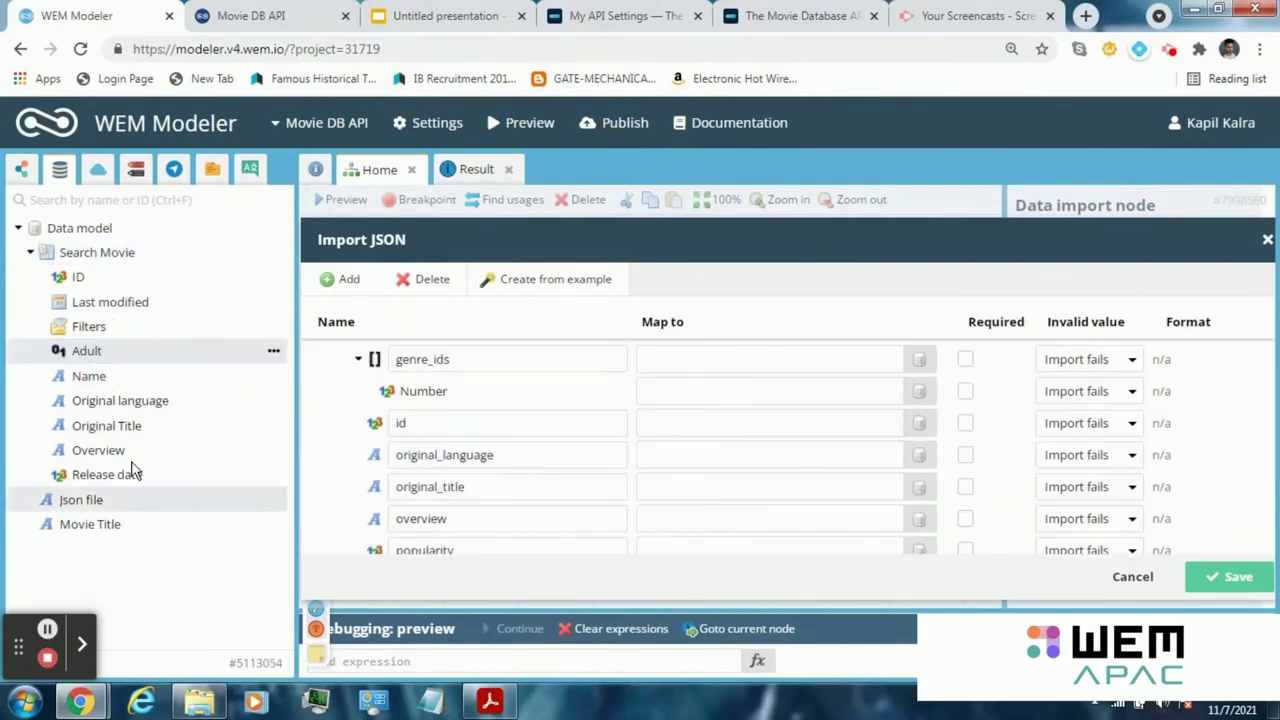
# Map original_language to Original language, original_title to Original Title and overview to Overview, and save the JSON import mapping
pyautogui.moveTo(133, 410); pyautogui.dragTo(720, 457)
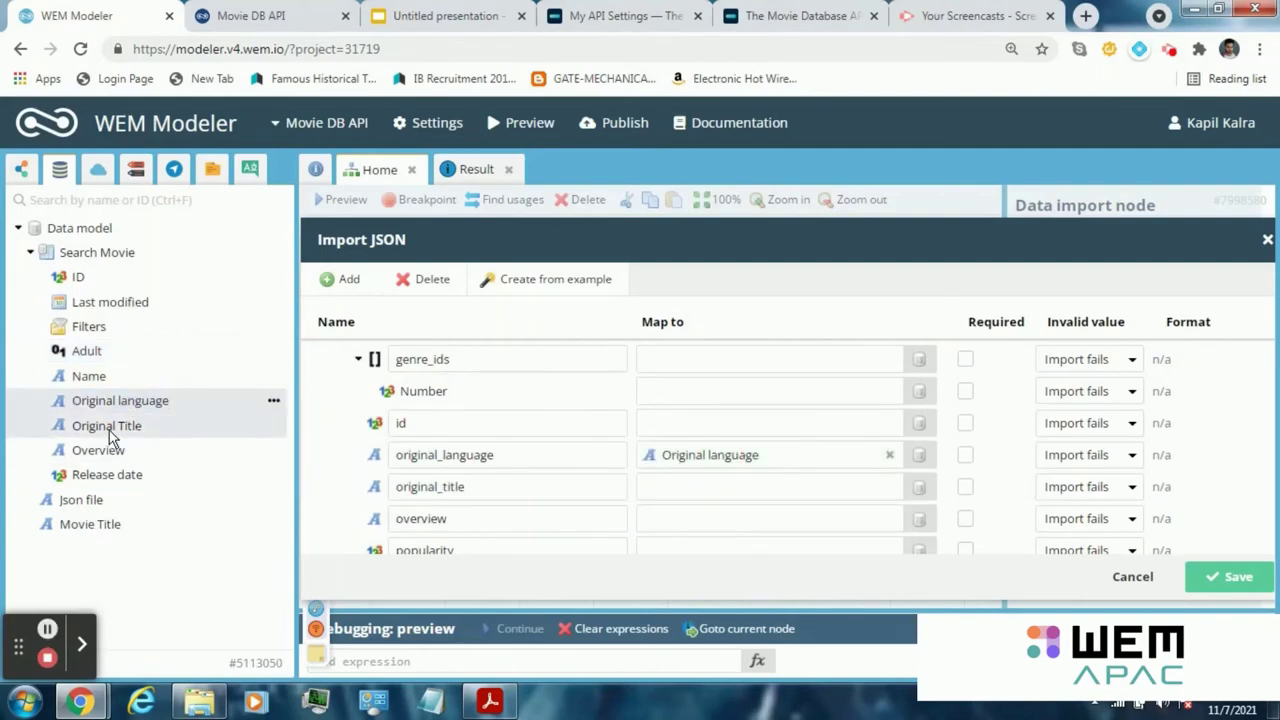
pyautogui.moveTo(110, 437); pyautogui.dragTo(674, 486)
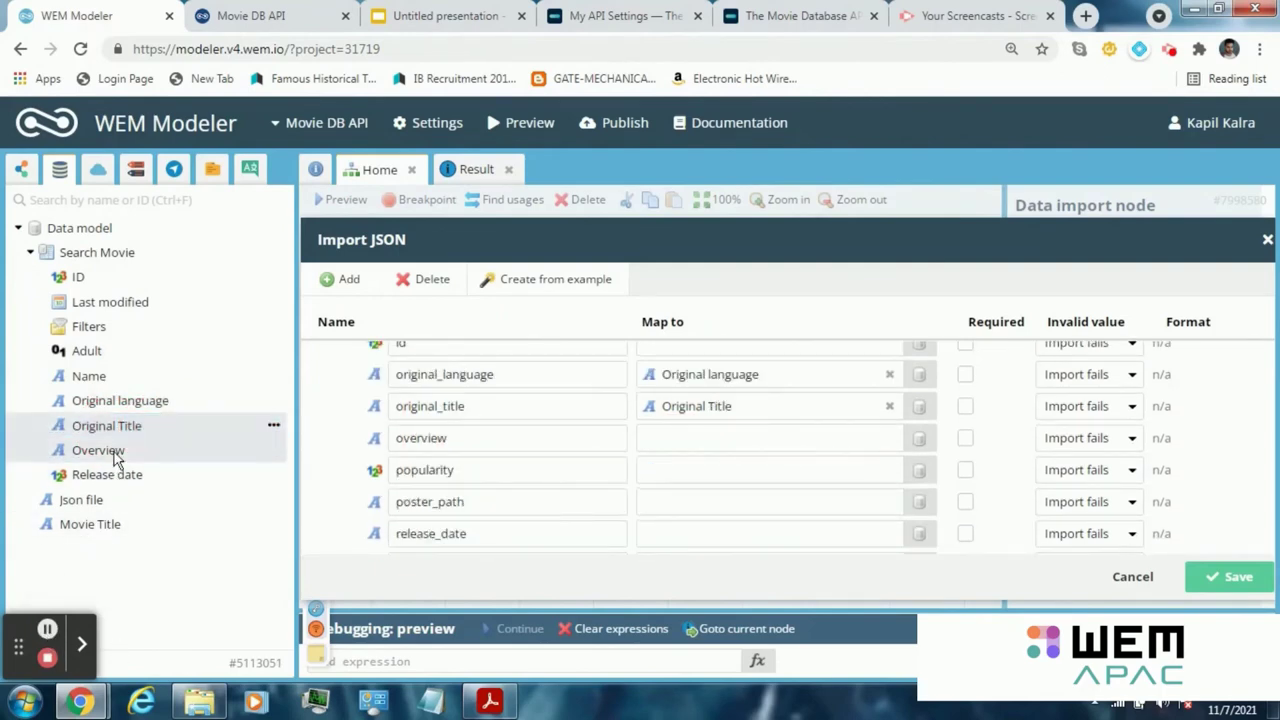
pyautogui.moveTo(115, 458); pyautogui.dragTo(686, 437)
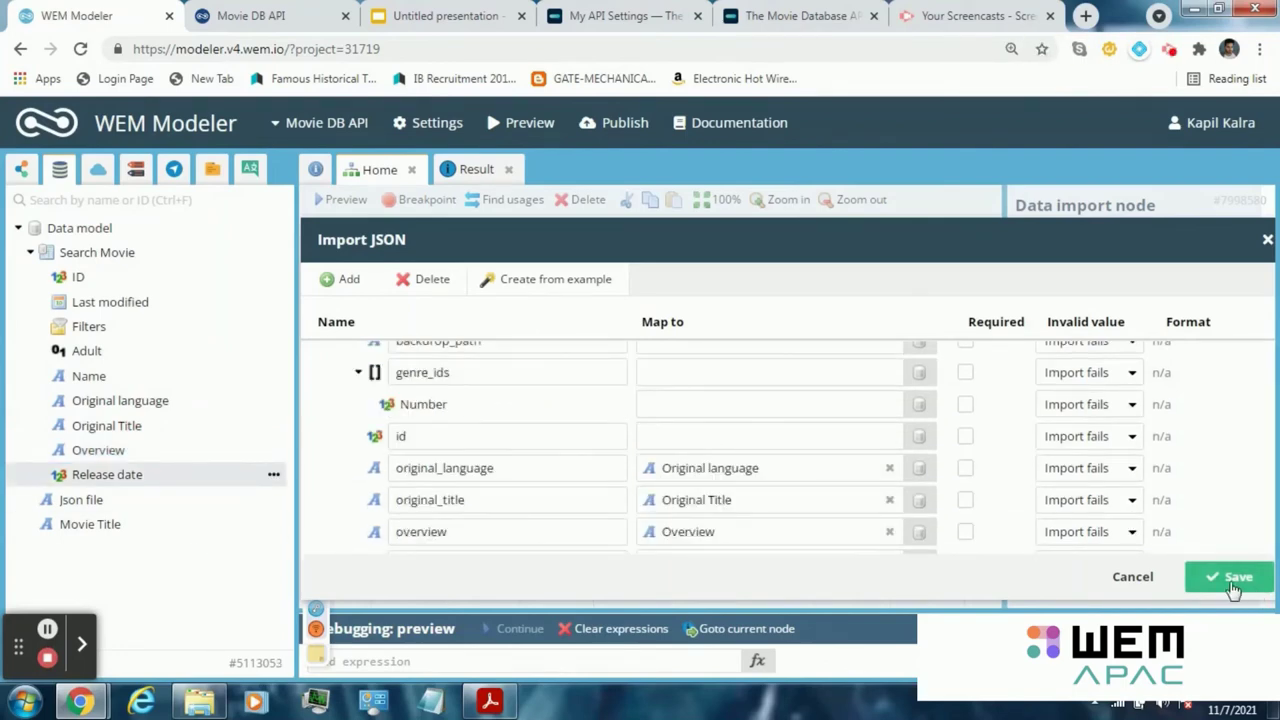
pyautogui.click(1234, 586)
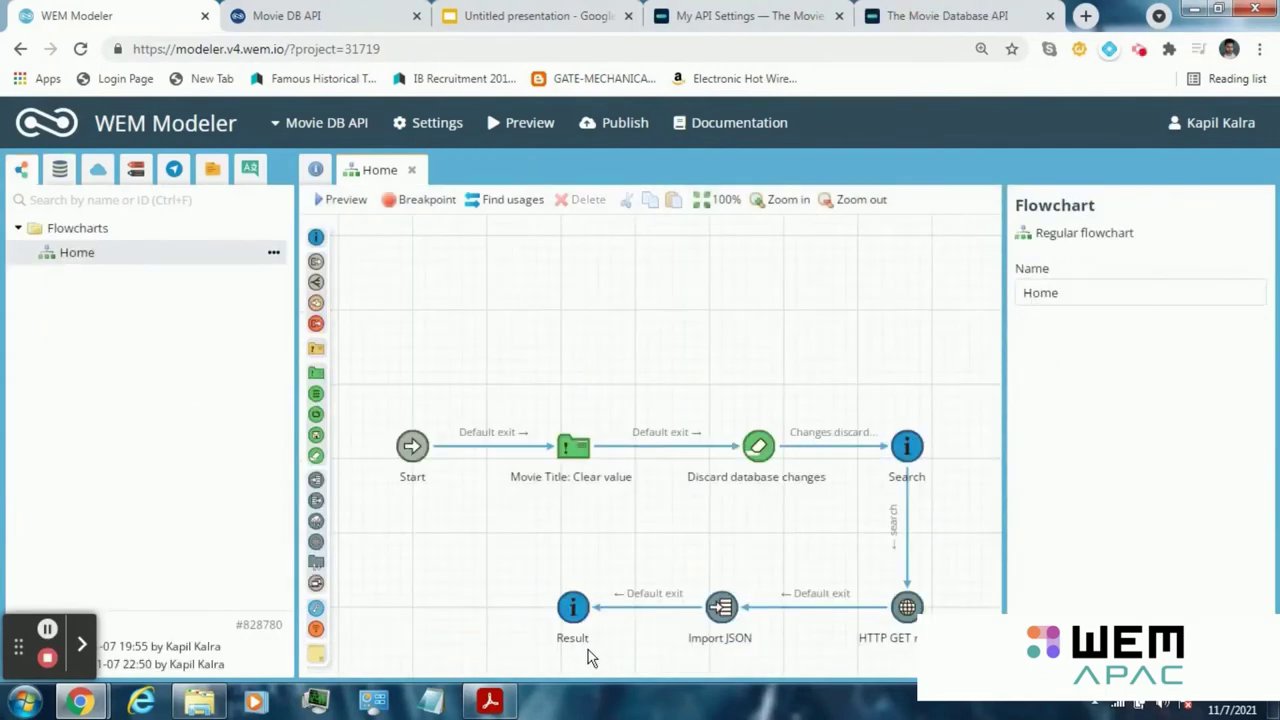
# Add a Search Movie data grid to the Result node's template with the columns Original Title, Original language, Overview and Adult
pyautogui.doubleClick(575, 615)
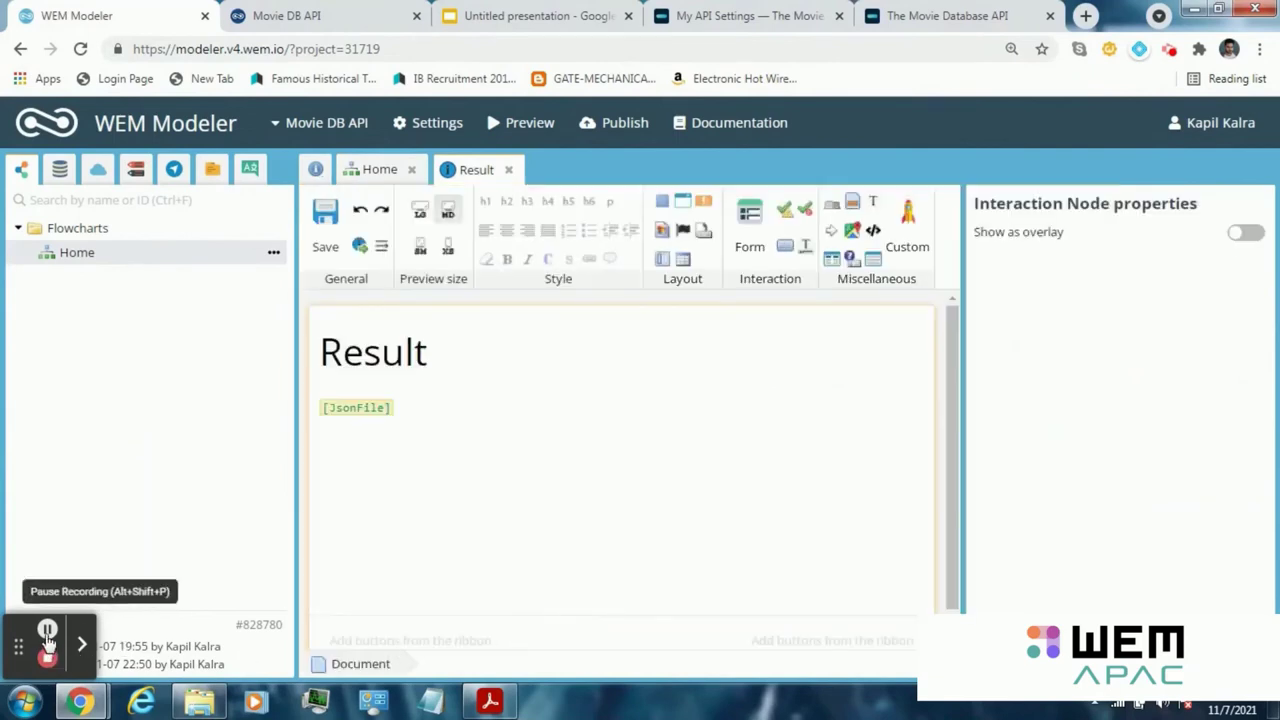
pyautogui.click(58, 170)
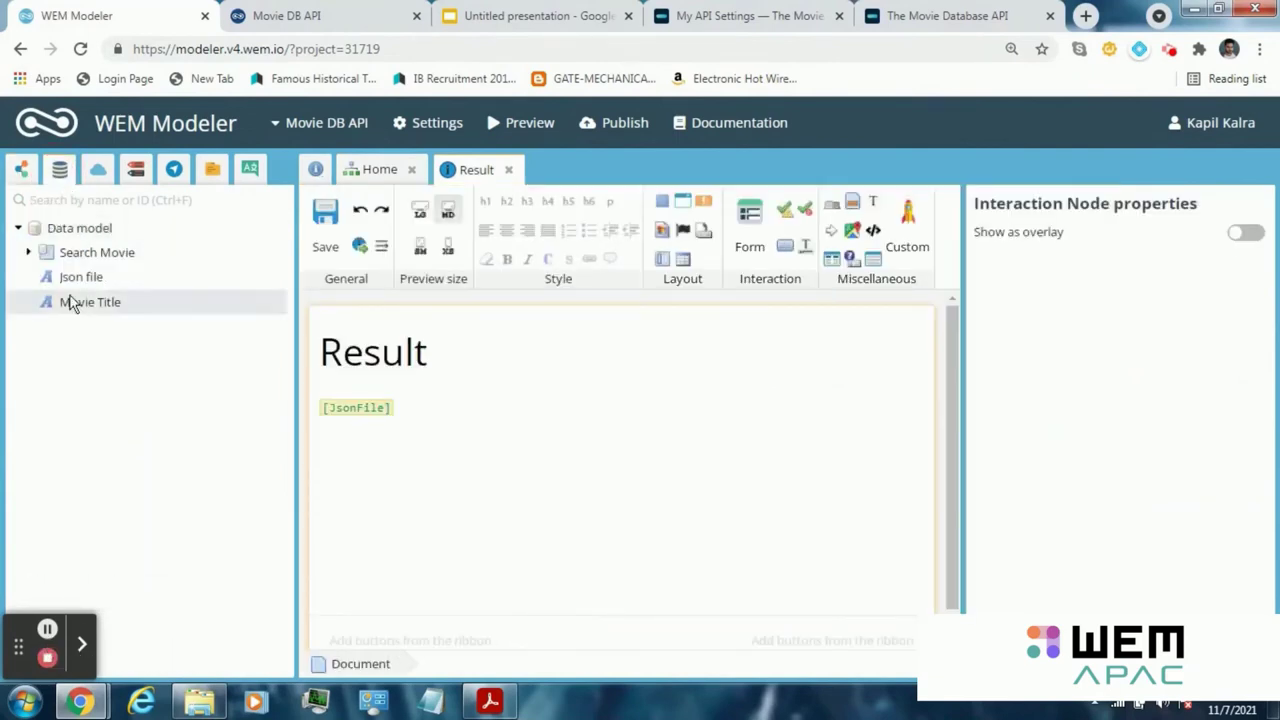
pyautogui.moveTo(88, 258); pyautogui.dragTo(484, 506)
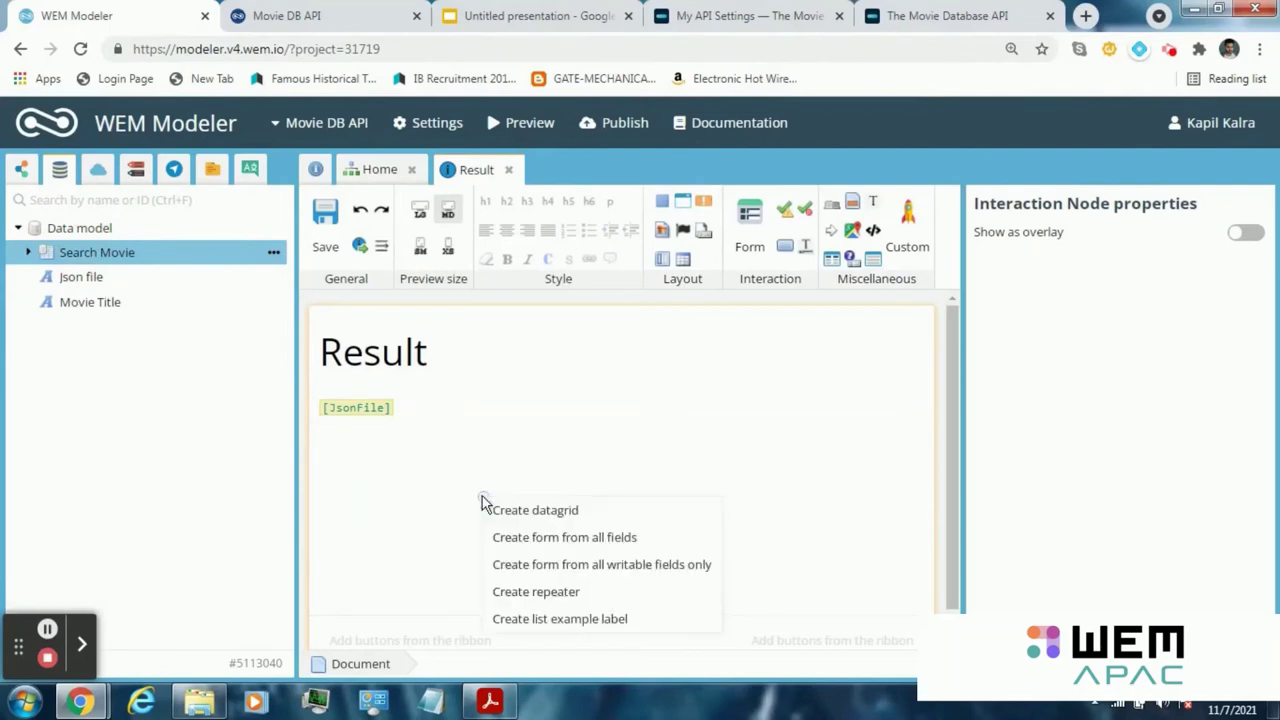
pyautogui.click(600, 512)
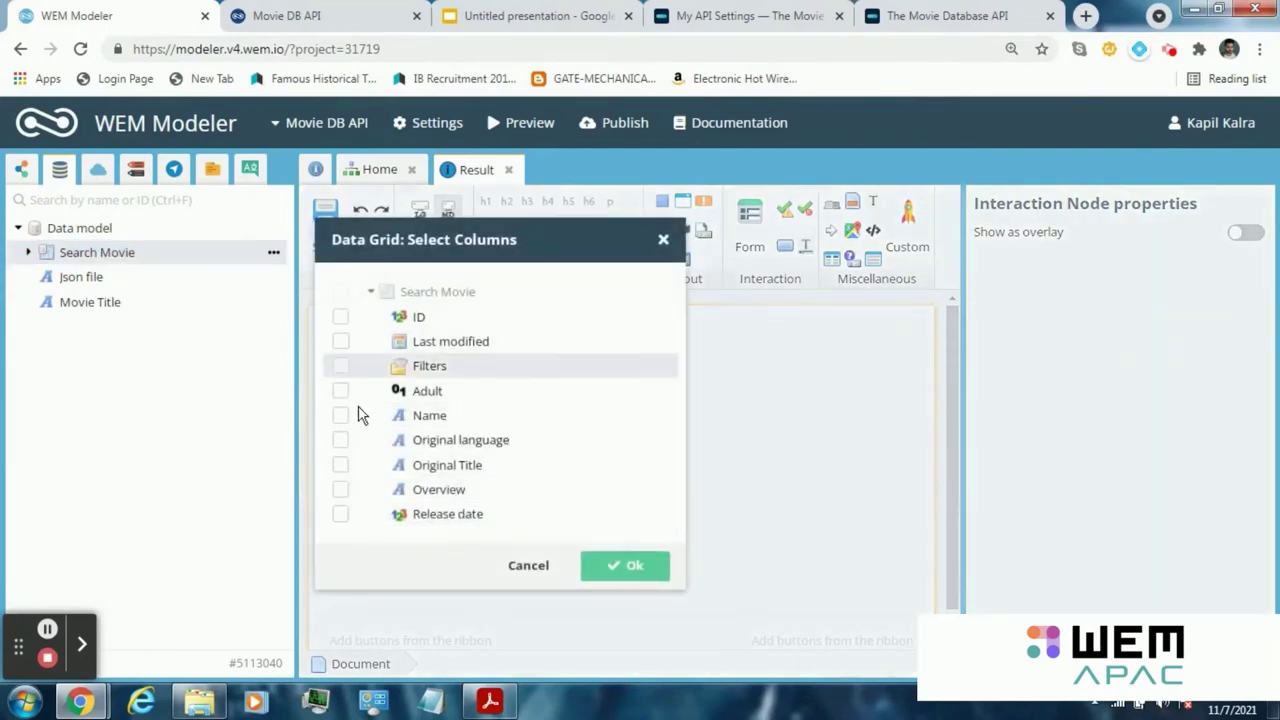
pyautogui.click(340, 462)
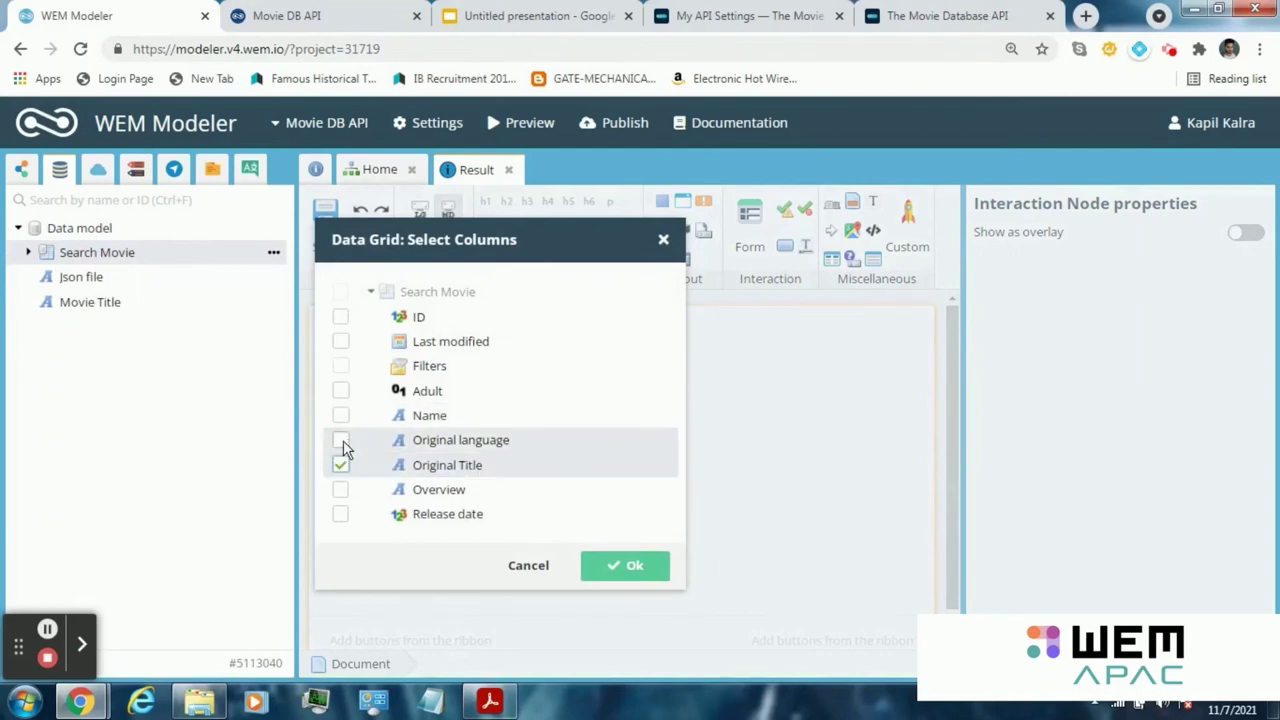
pyautogui.click(341, 442)
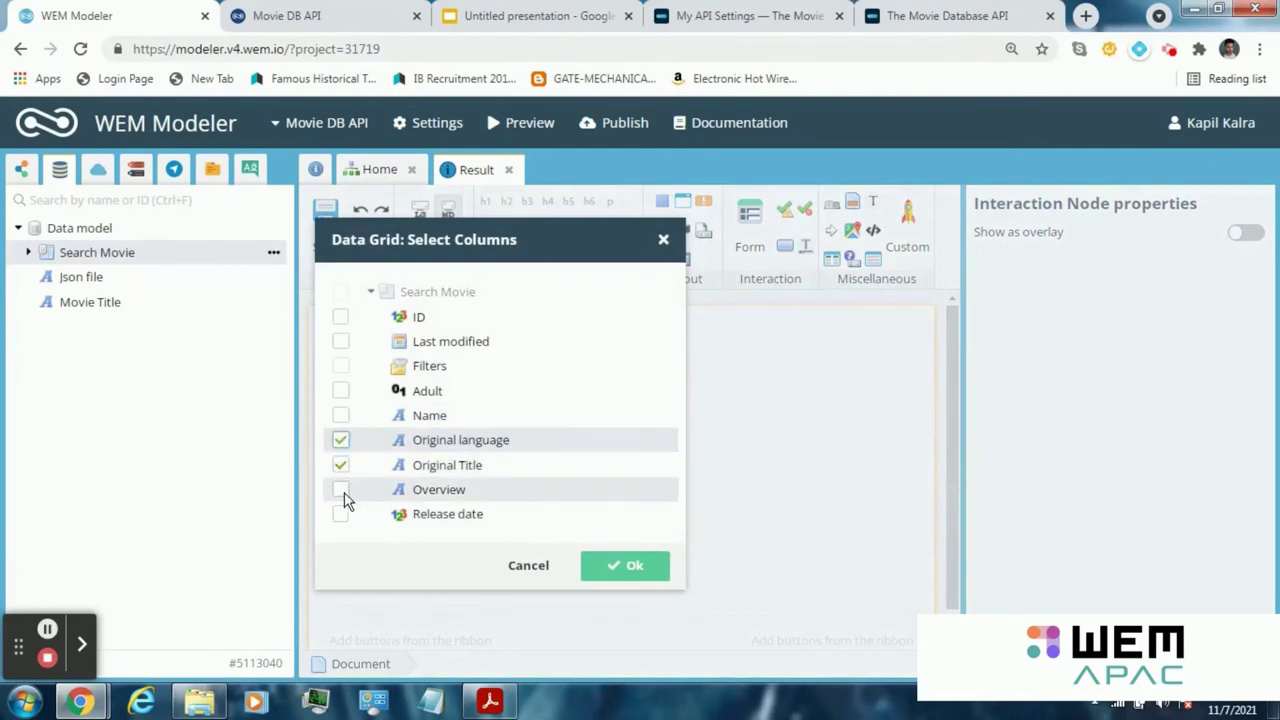
pyautogui.click(341, 490)
pyautogui.click(341, 391)
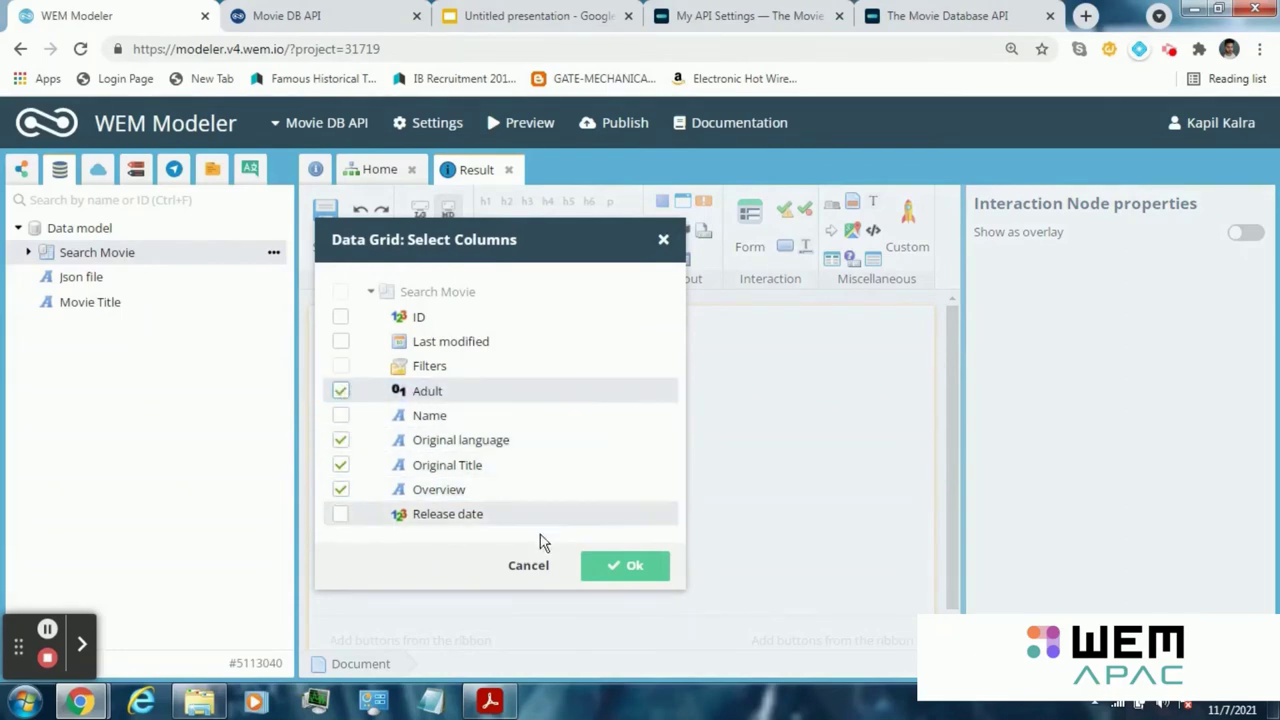
pyautogui.click(634, 566)
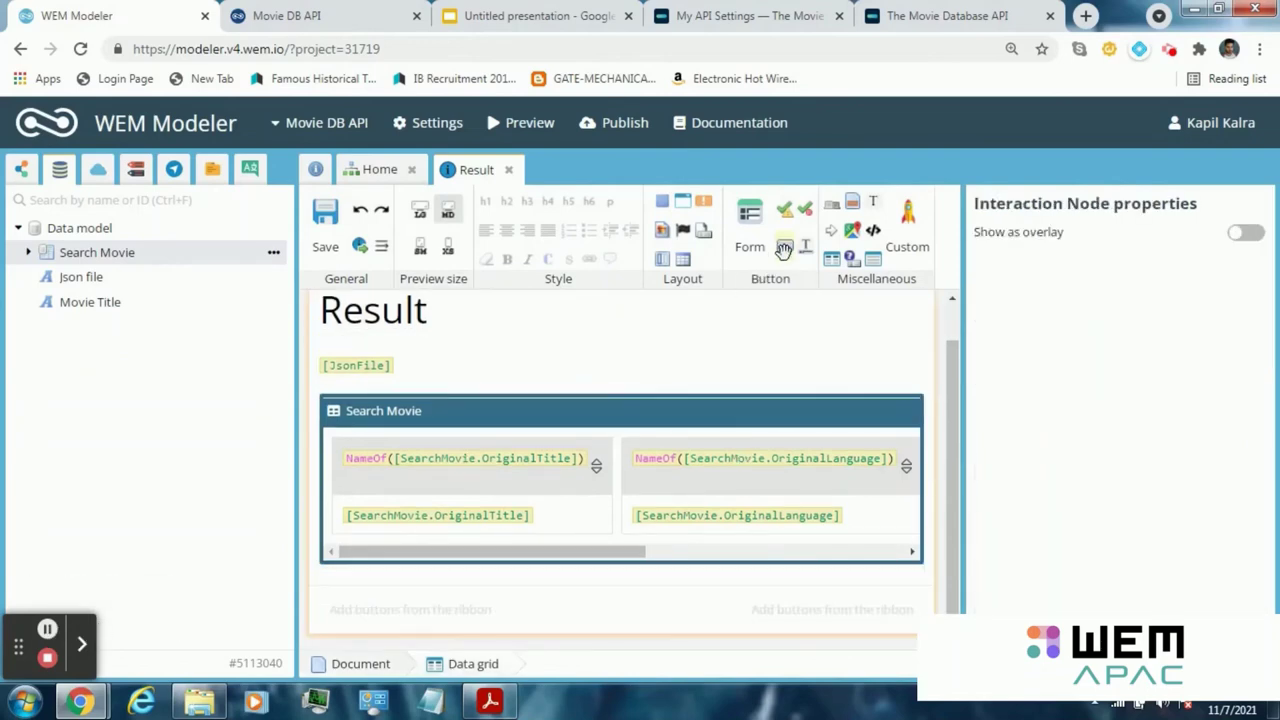
# Add an orange button with the fa-home icon and a new button exit named Exit below the grid, save the template, and reopen the Home flowchart
pyautogui.moveTo(784, 248); pyautogui.dragTo(399, 622)
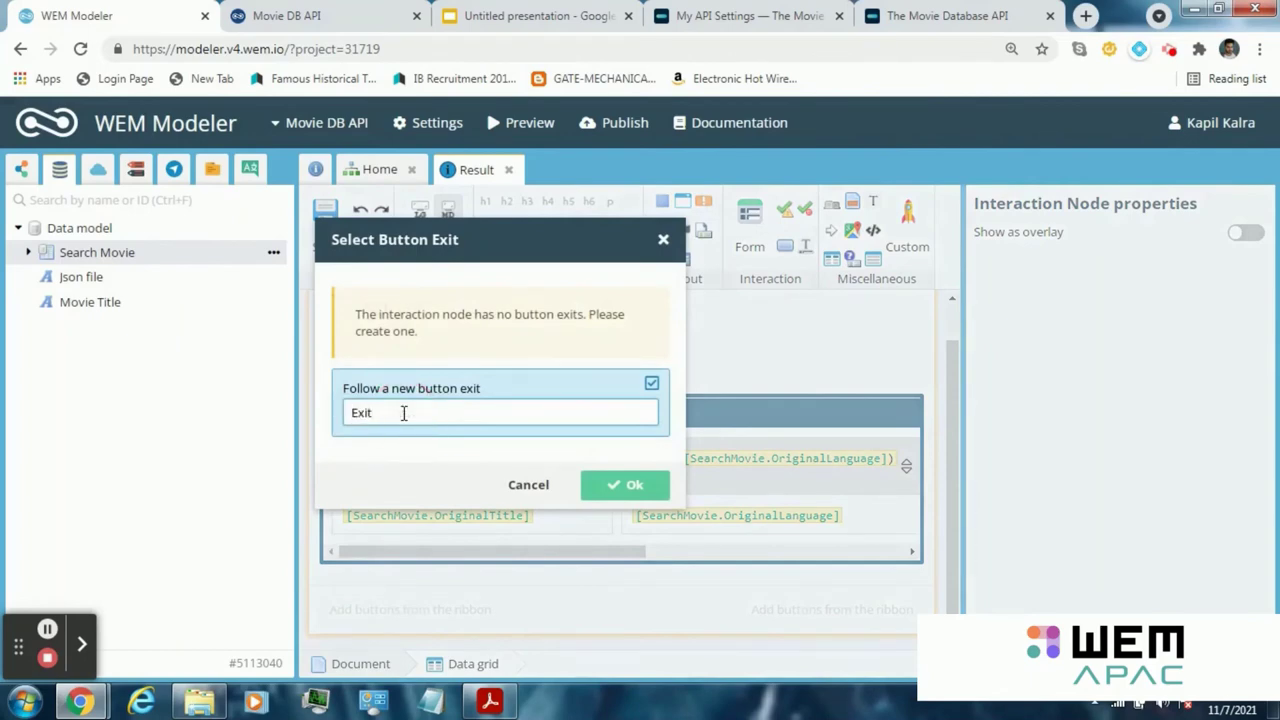
pyautogui.press('Return')
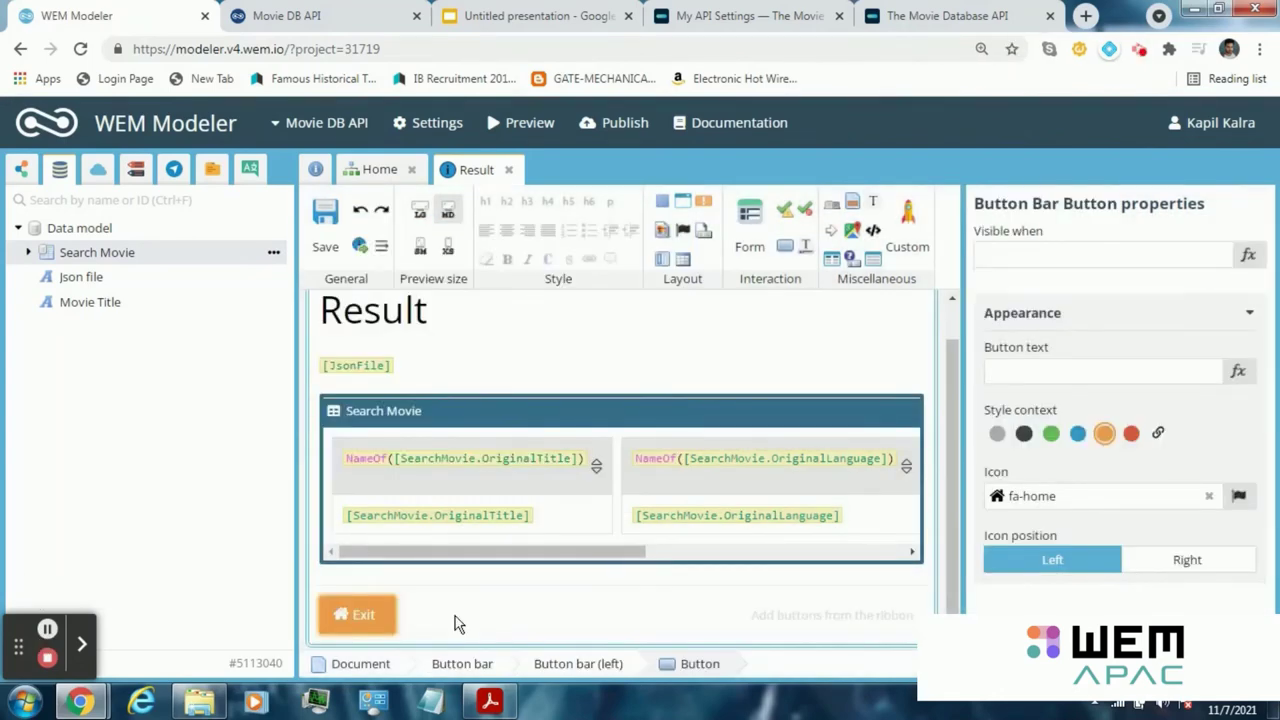
pyautogui.click(330, 250)
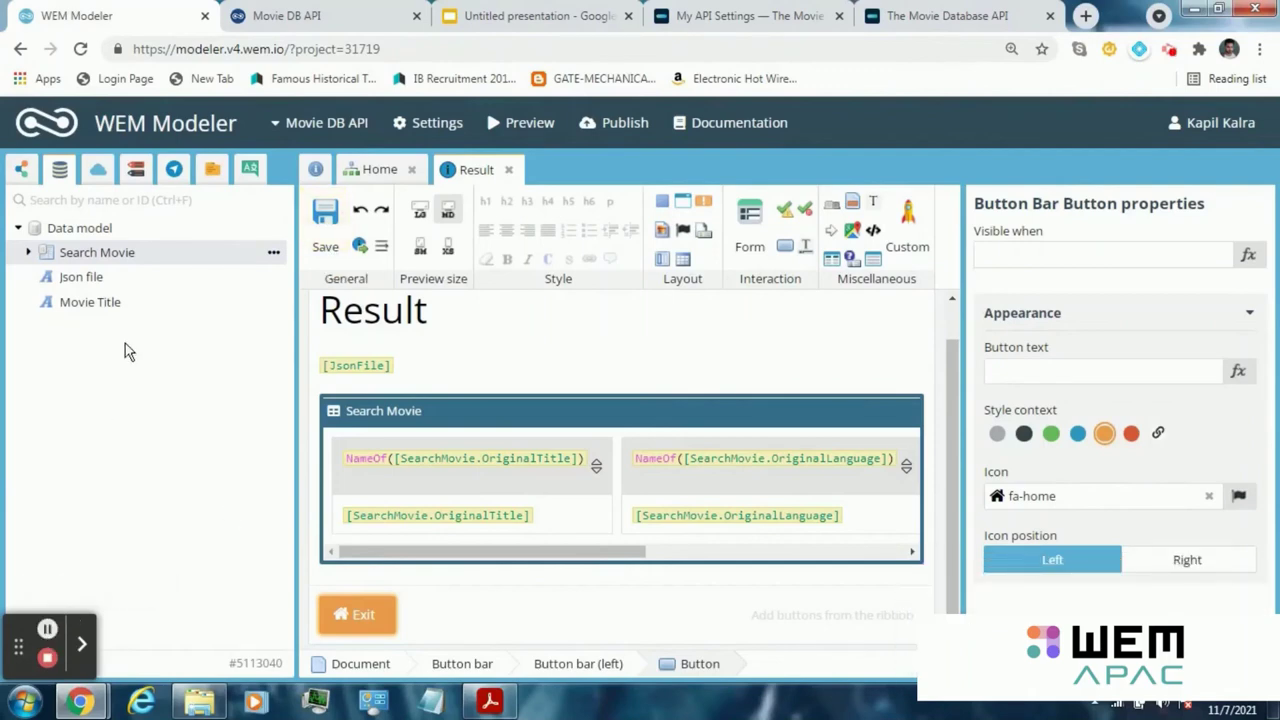
pyautogui.click(23, 172)
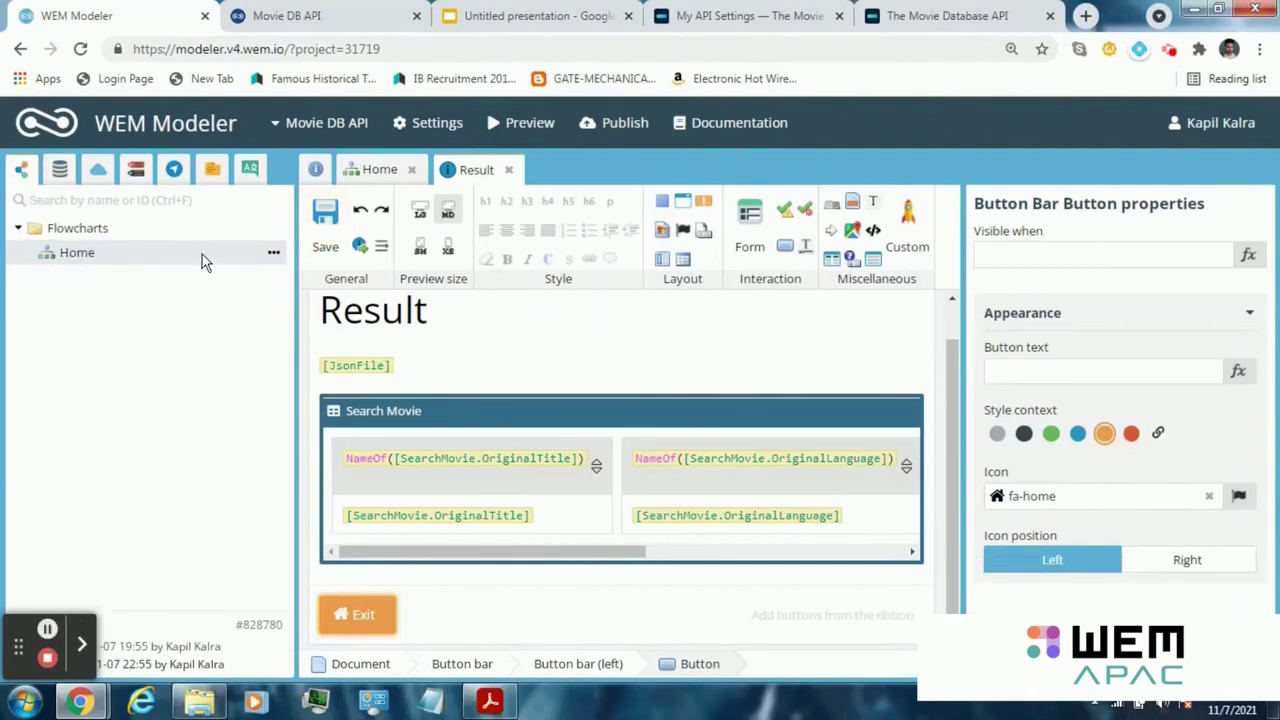
pyautogui.doubleClick(106, 252)
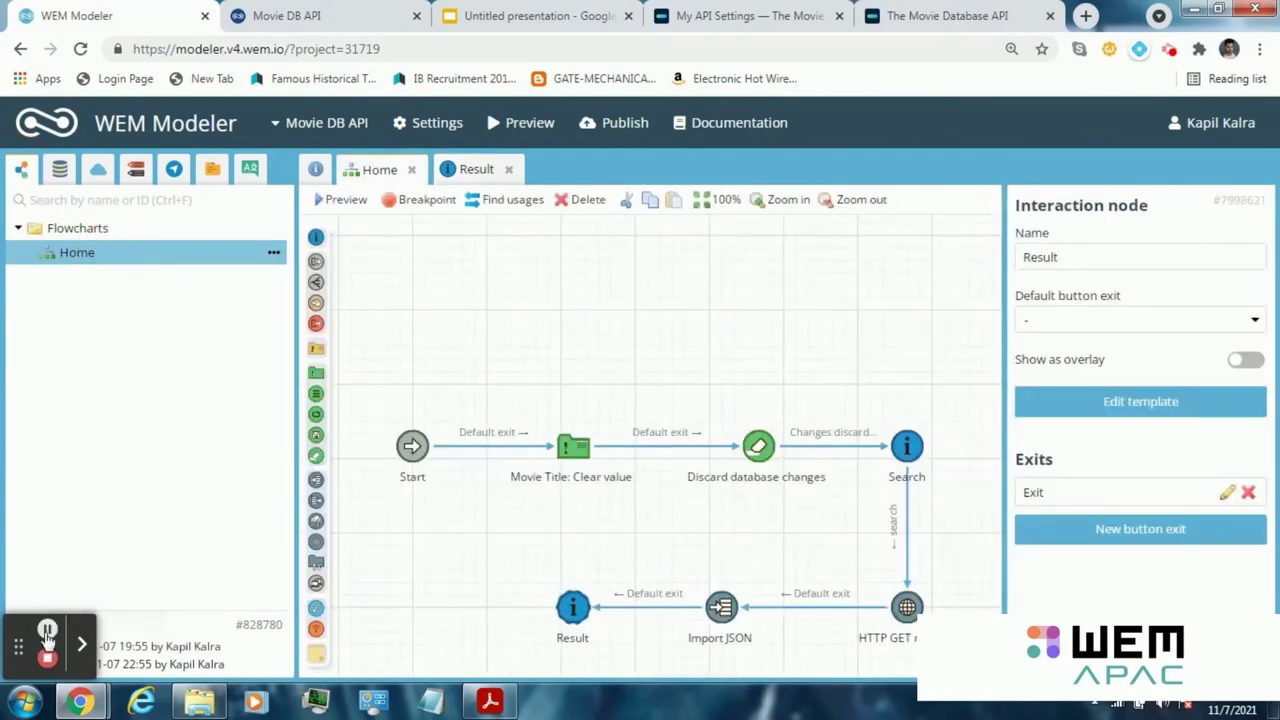
# Add a Search Movie list action node set to Delete multiple rows beside the Result node and link Result's Exit to it
pyautogui.click(59, 177)
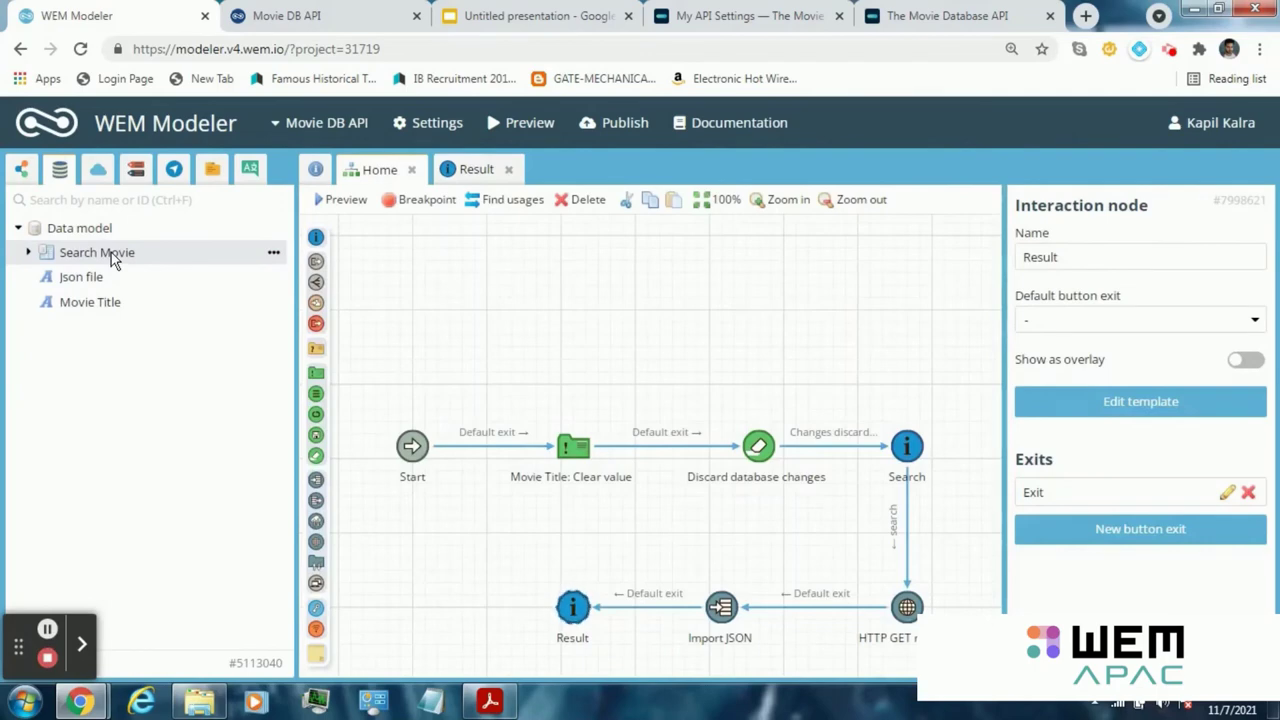
pyautogui.moveTo(111, 252); pyautogui.dragTo(437, 608)
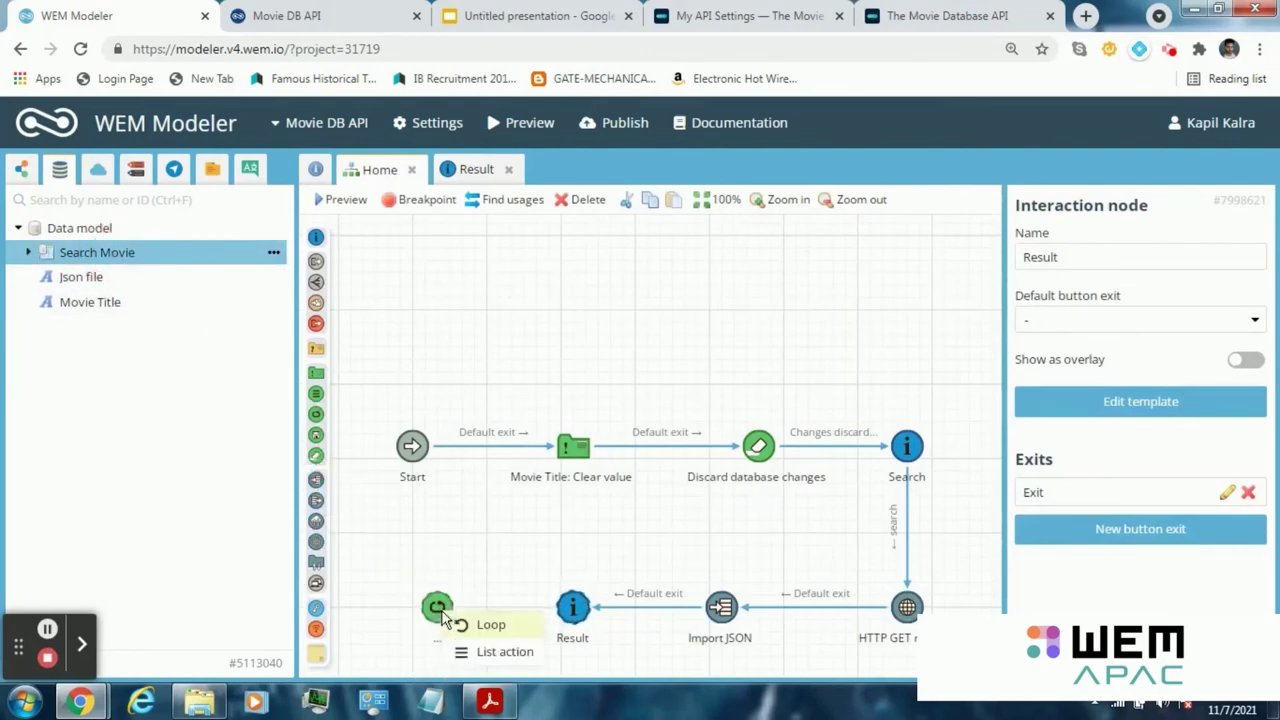
pyautogui.click(503, 652)
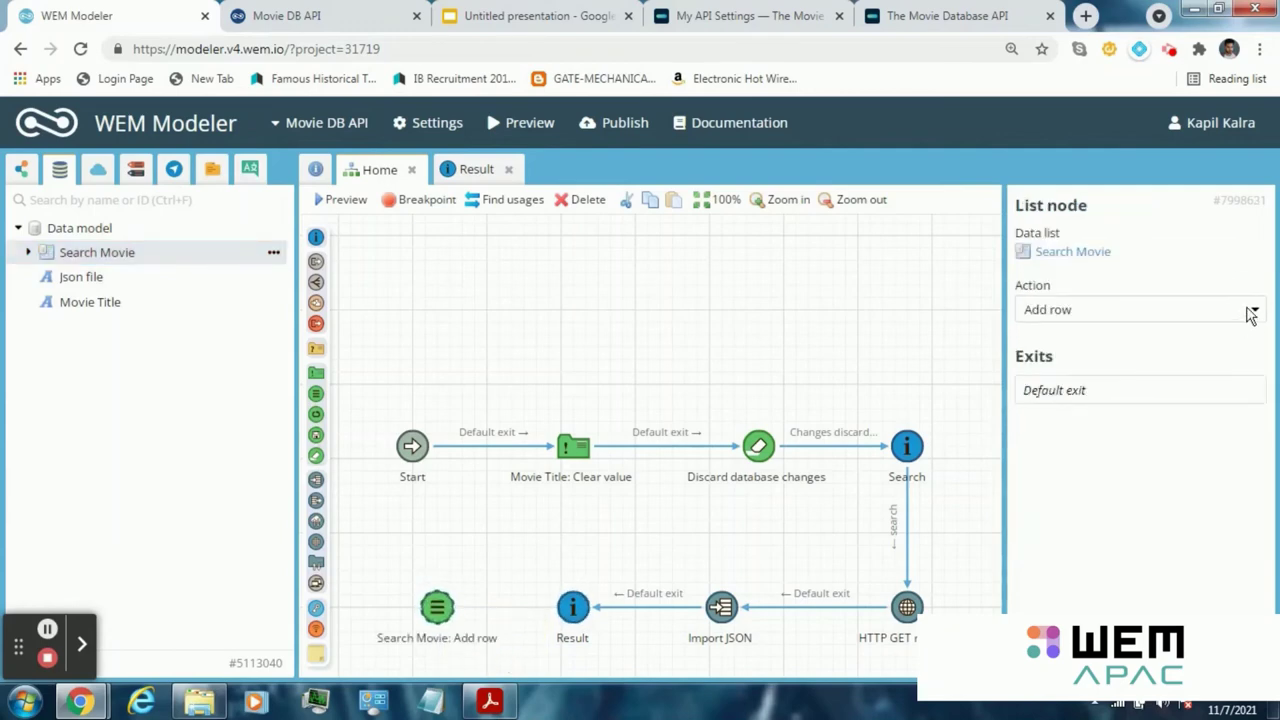
pyautogui.click(1250, 313)
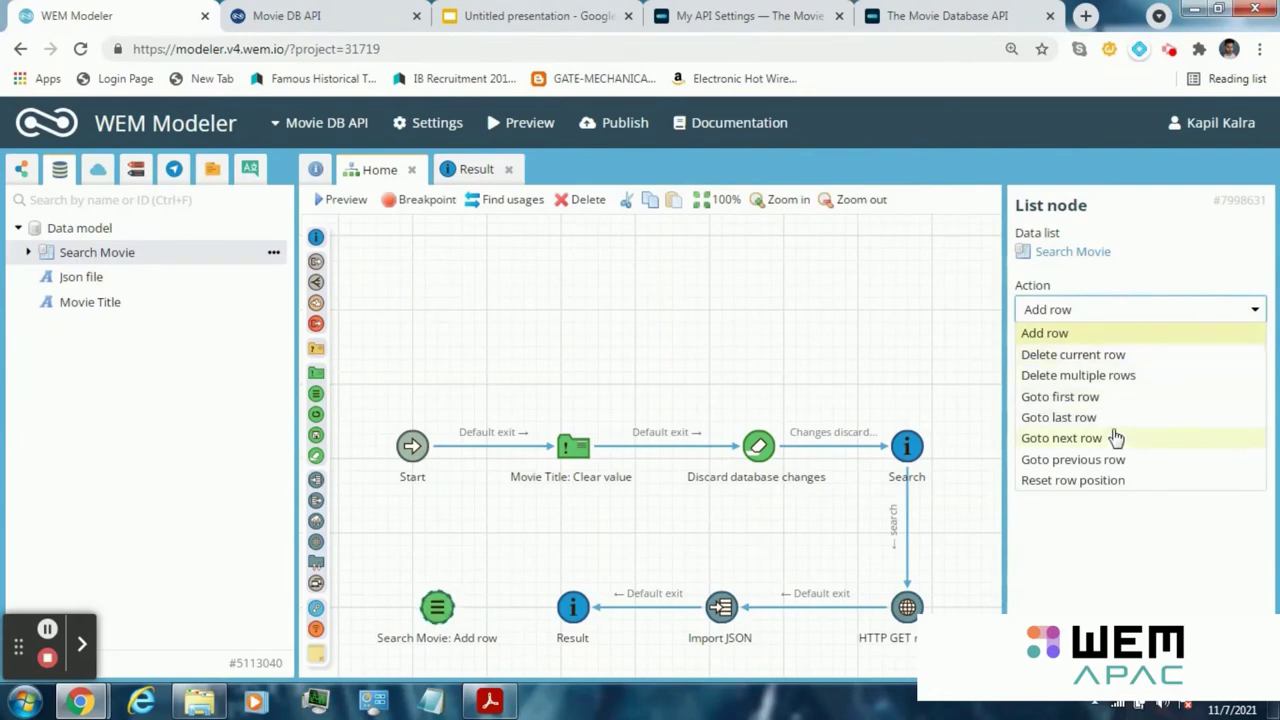
pyautogui.click(1133, 377)
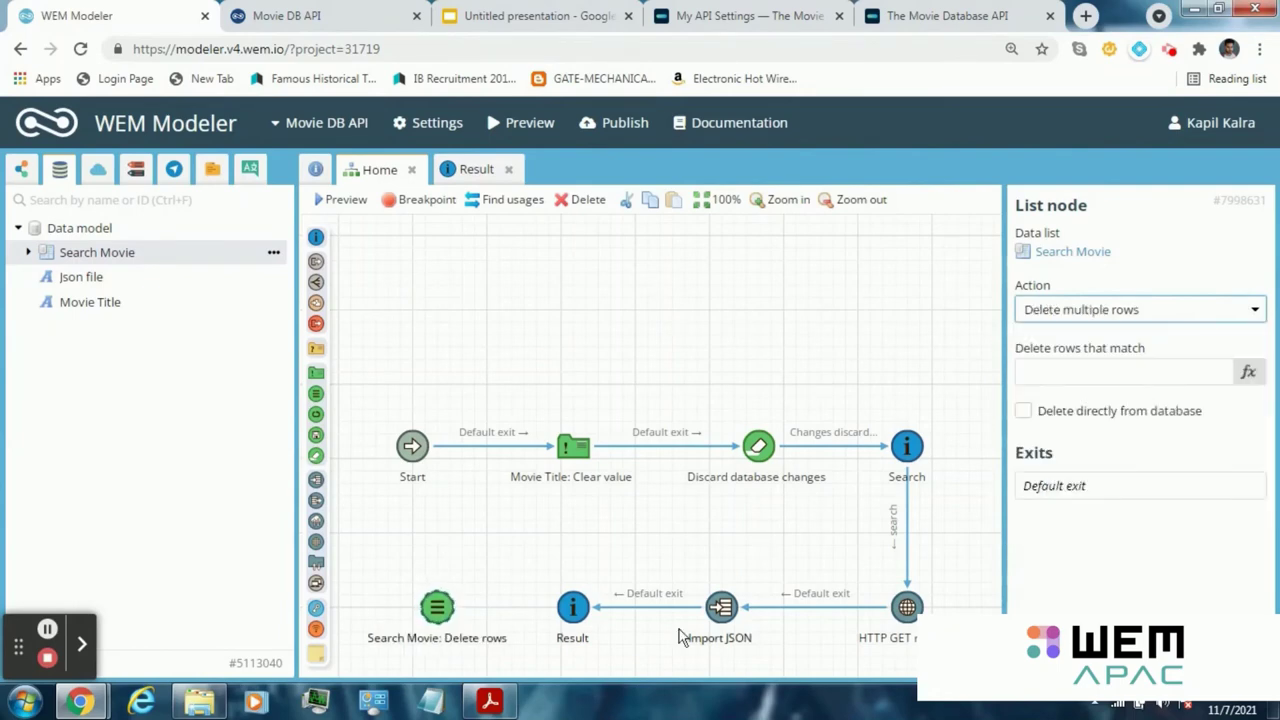
pyautogui.moveTo(555, 615); pyautogui.dragTo(455, 607)
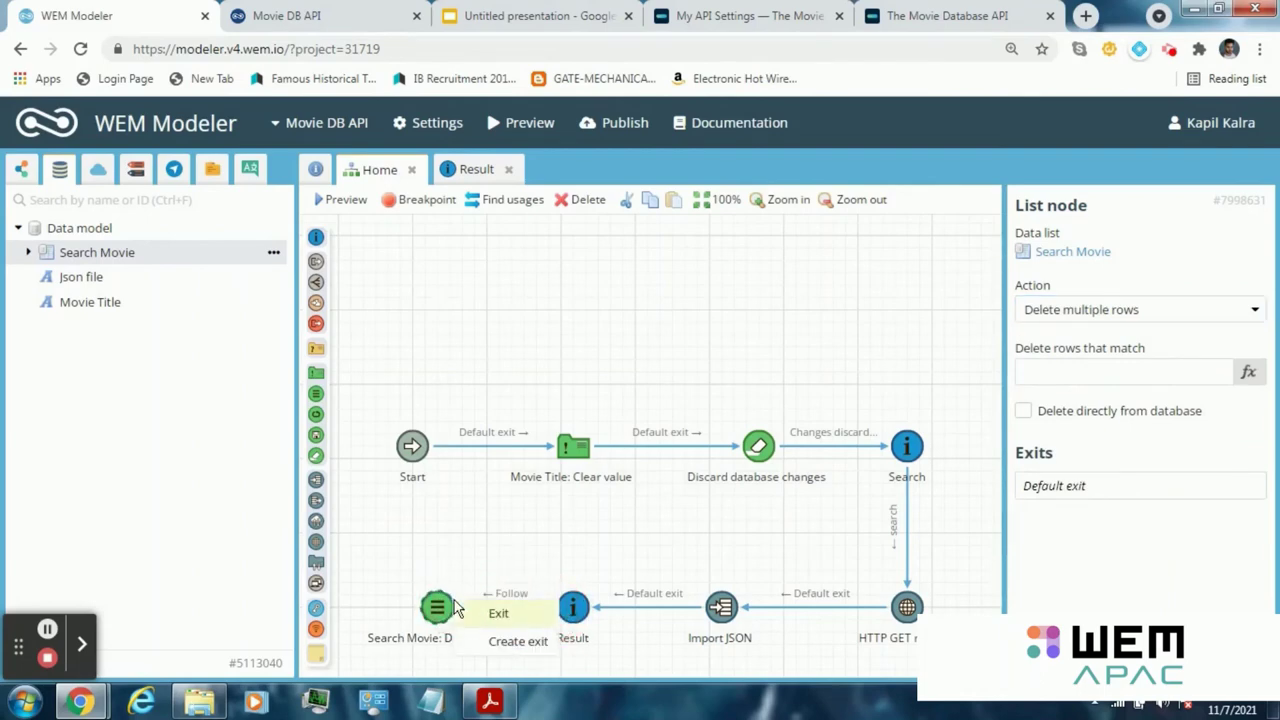
pyautogui.click(531, 618)
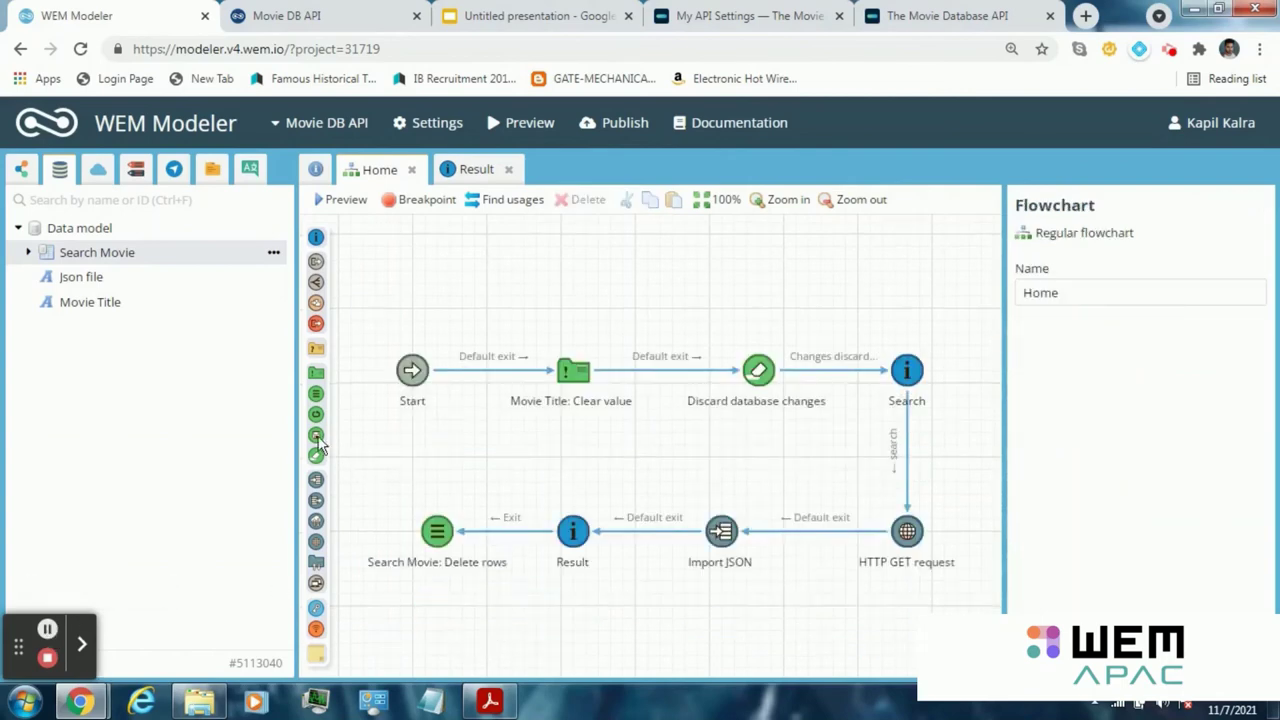
# Add a Save database changes node after the delete-rows node and link it to a new navigation node targeting Home in the Main menu
pyautogui.moveTo(318, 438); pyautogui.dragTo(436, 643)
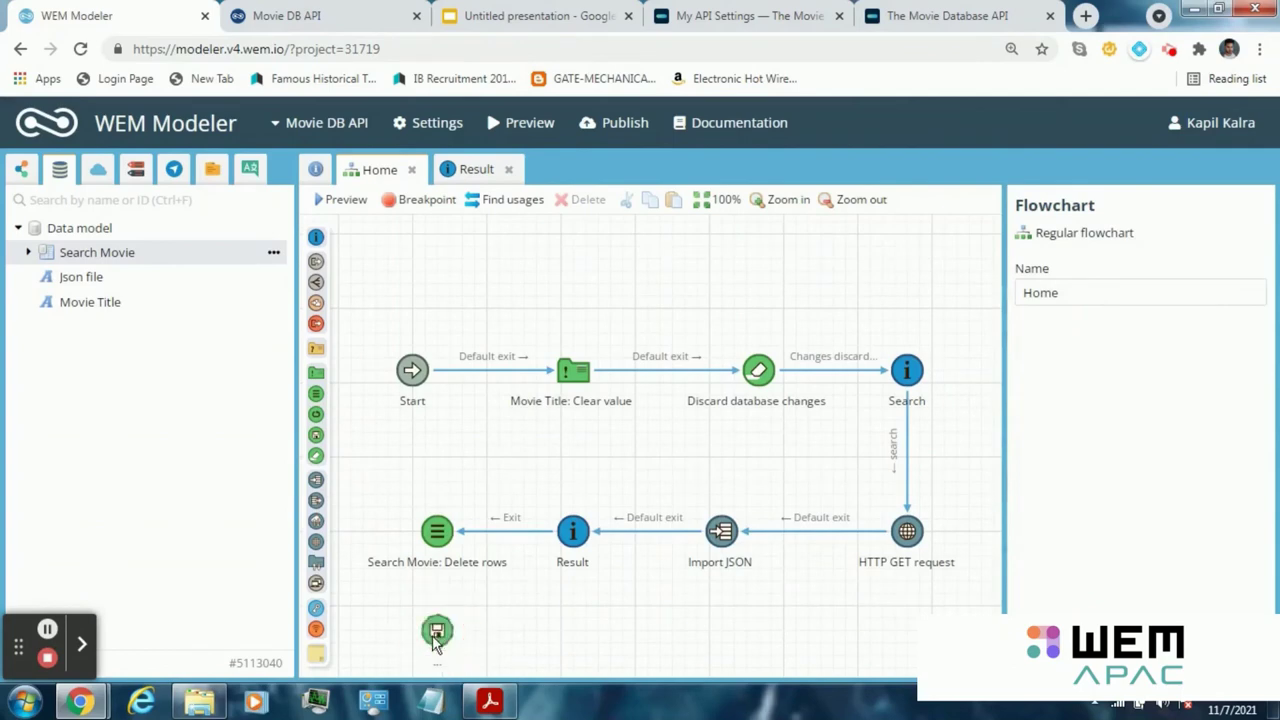
pyautogui.moveTo(436, 560); pyautogui.dragTo(437, 632)
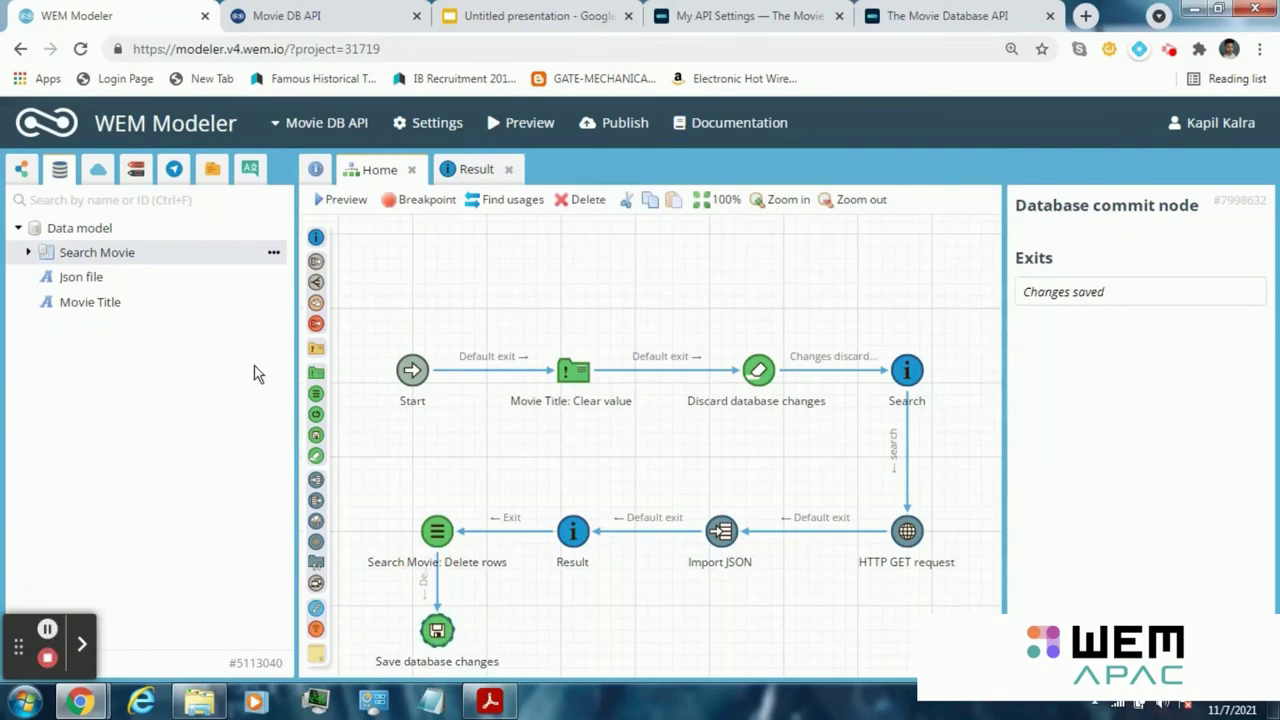
pyautogui.moveTo(317, 308); pyautogui.dragTo(600, 638)
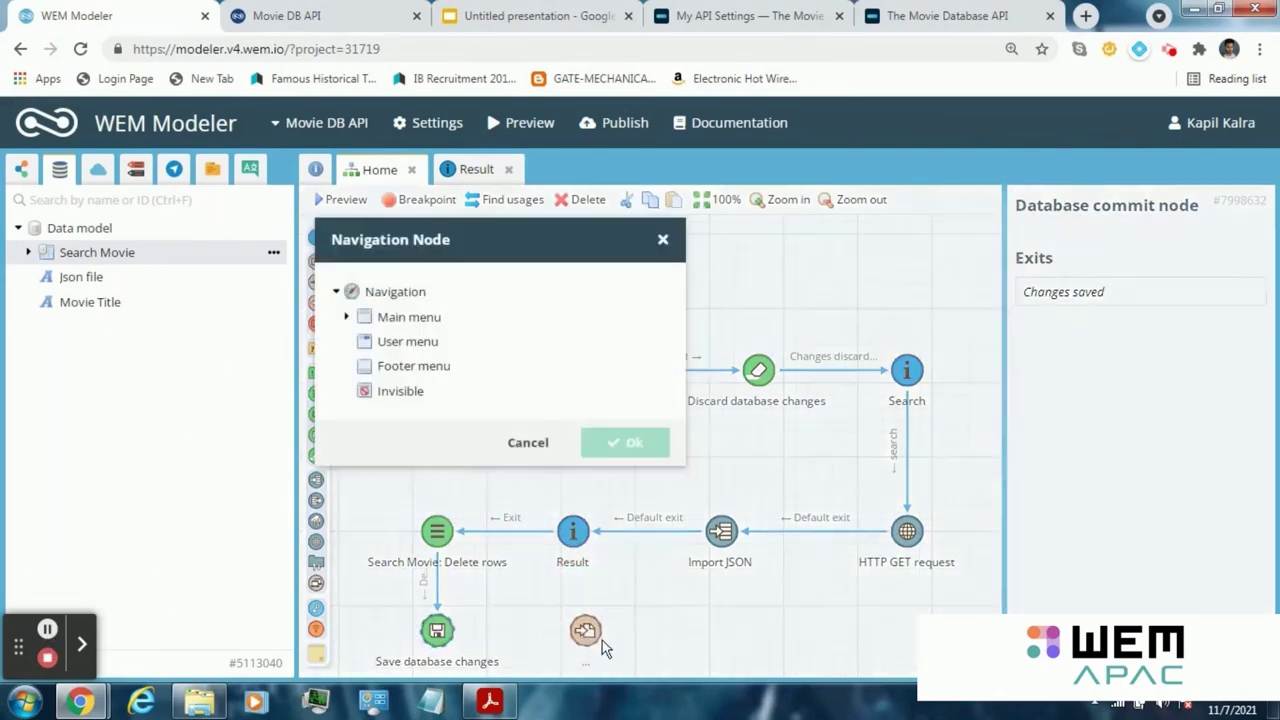
pyautogui.click(347, 317)
pyautogui.click(400, 342)
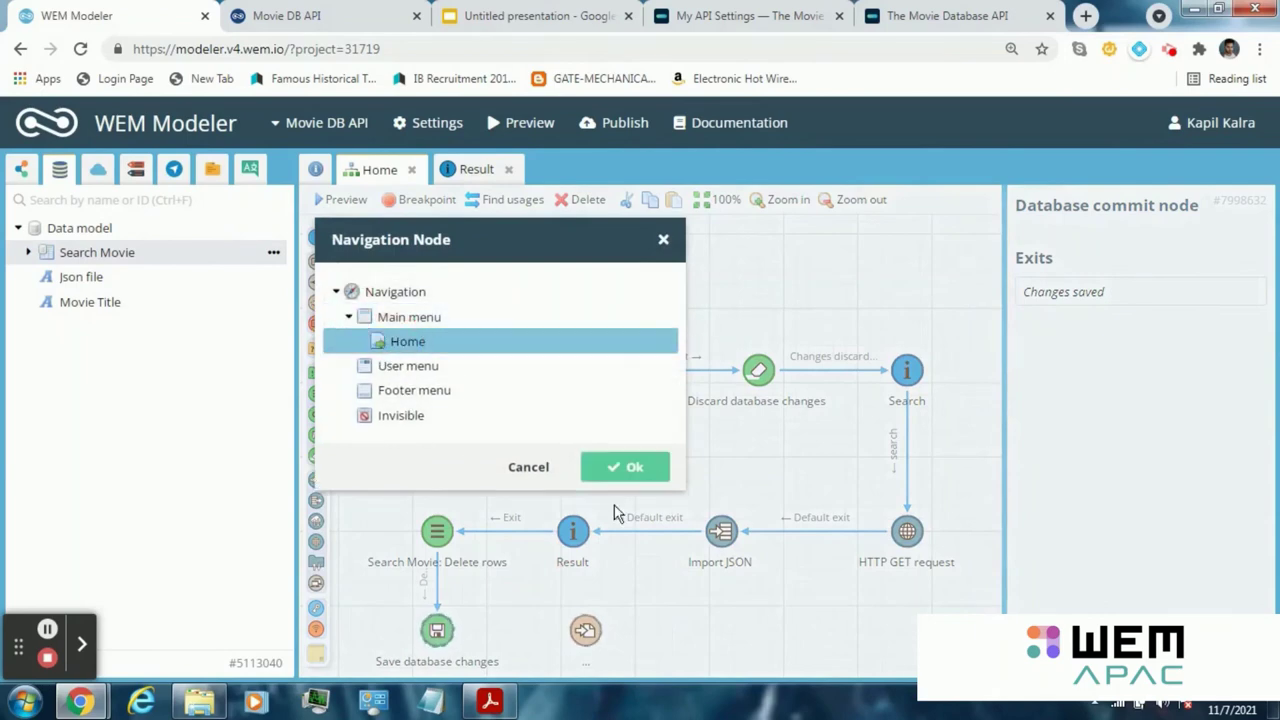
pyautogui.click(620, 474)
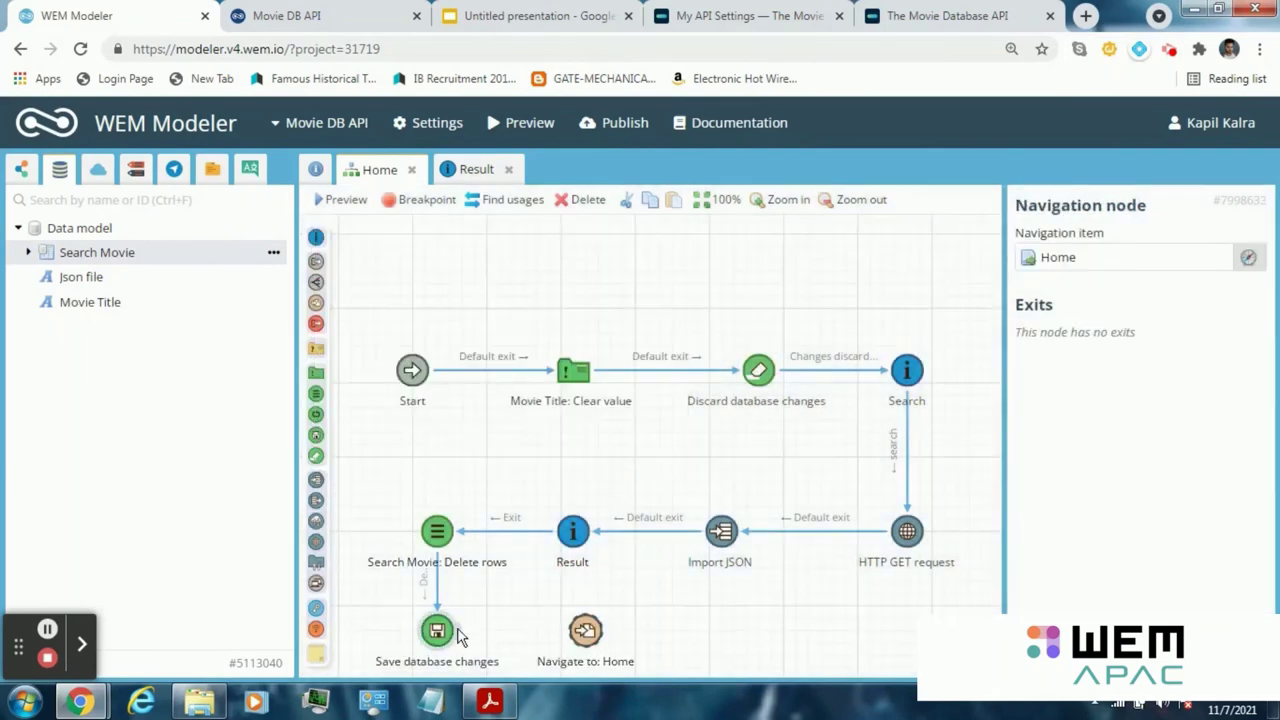
pyautogui.moveTo(452, 630); pyautogui.dragTo(560, 638)
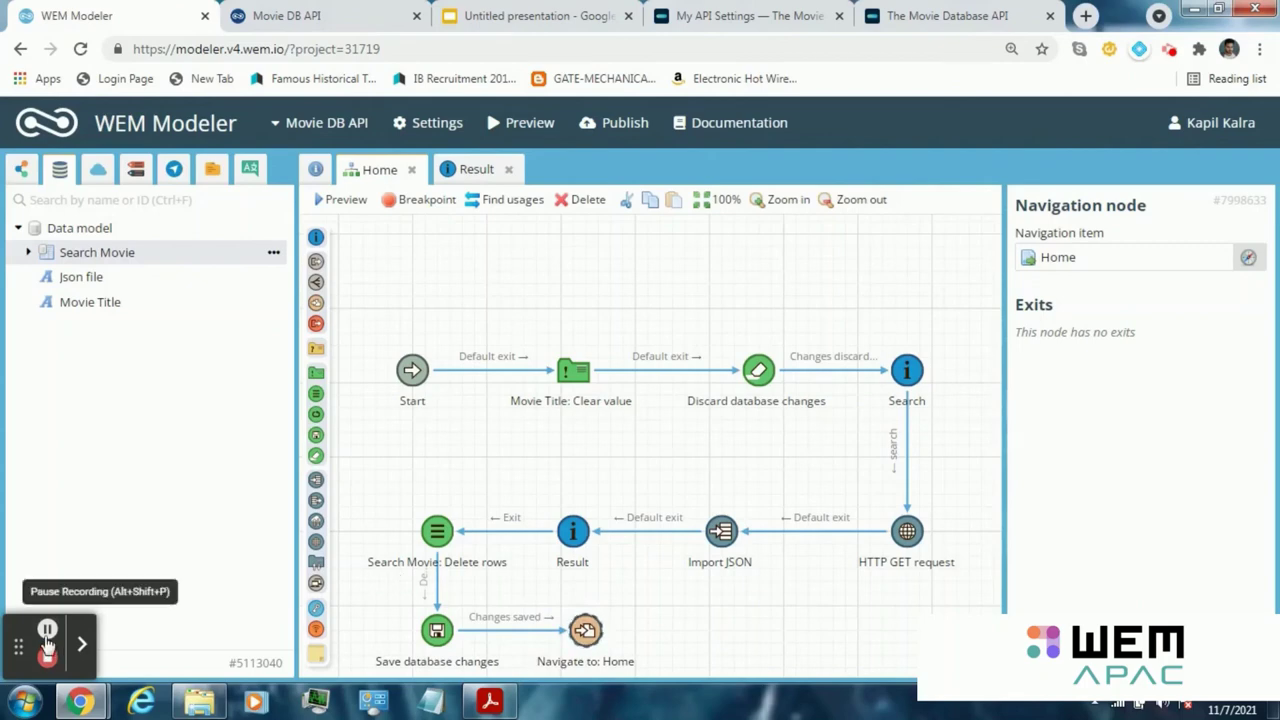
# Test the project in preview by searching for the movie title "wrath of man" and leaving the Result page through Exit
pyautogui.click(510, 122)
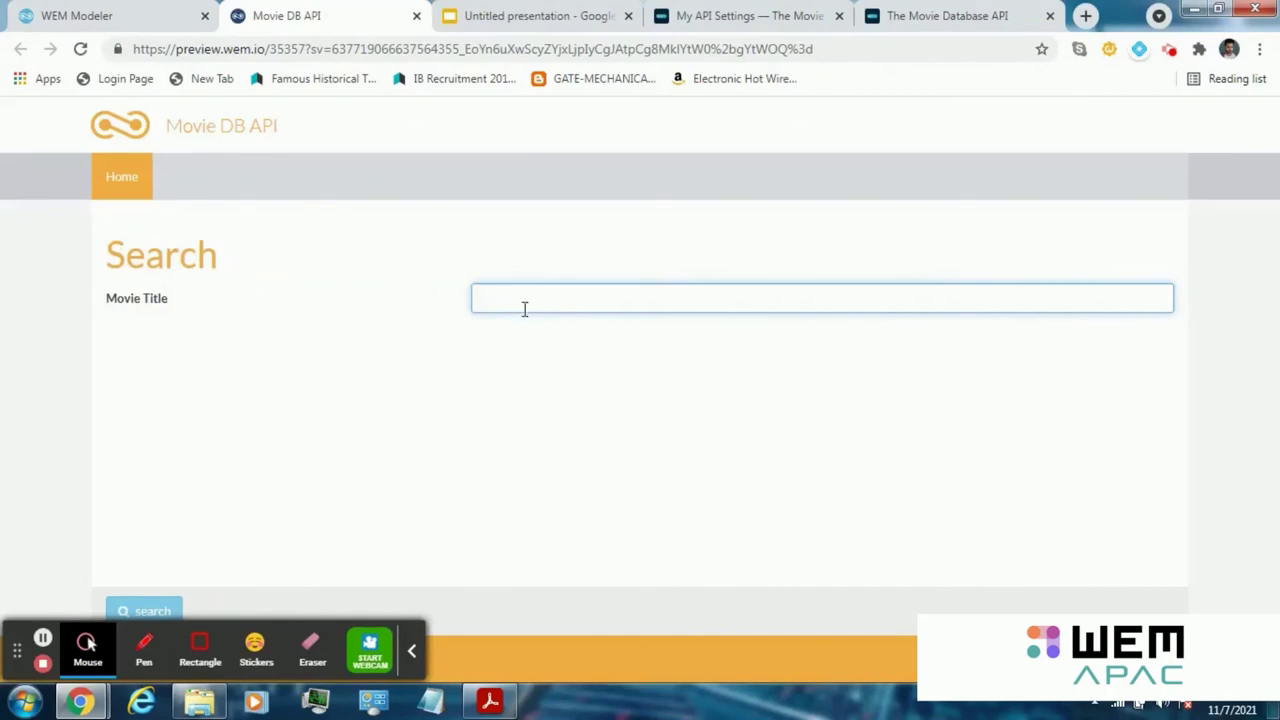
pyautogui.click(411, 651)
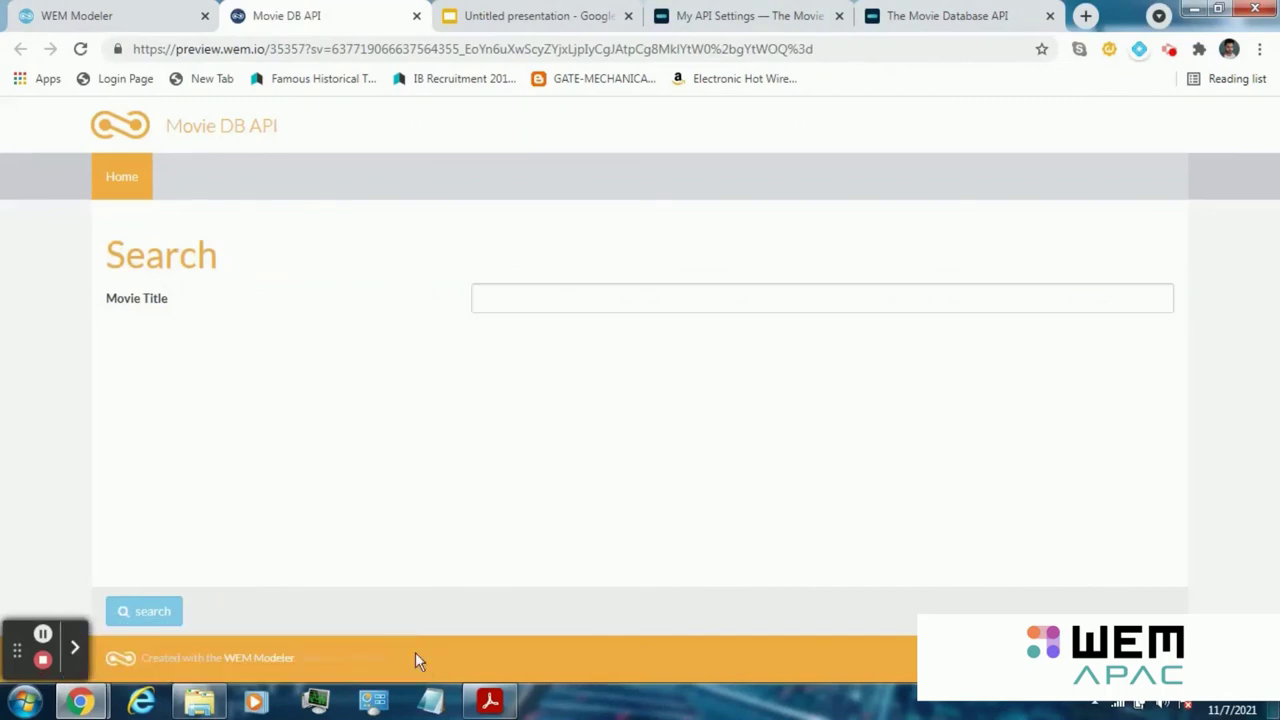
pyautogui.click(561, 299)
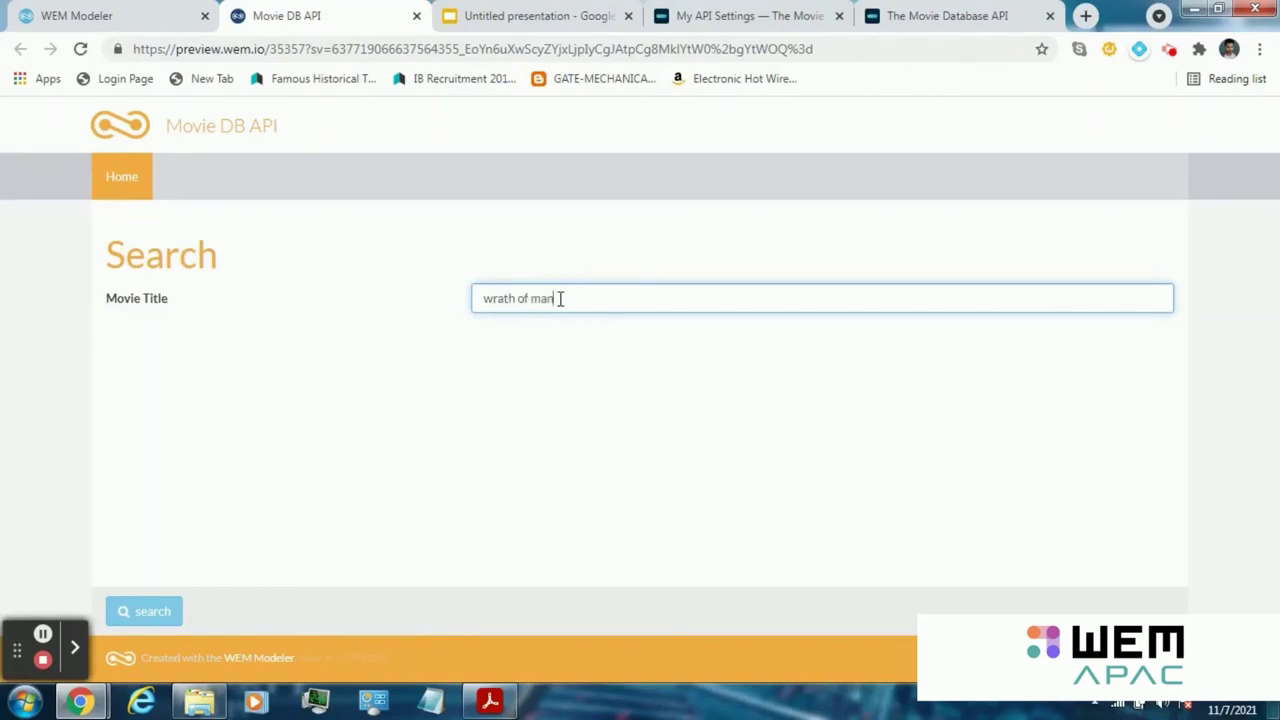
pyautogui.click(171, 610)
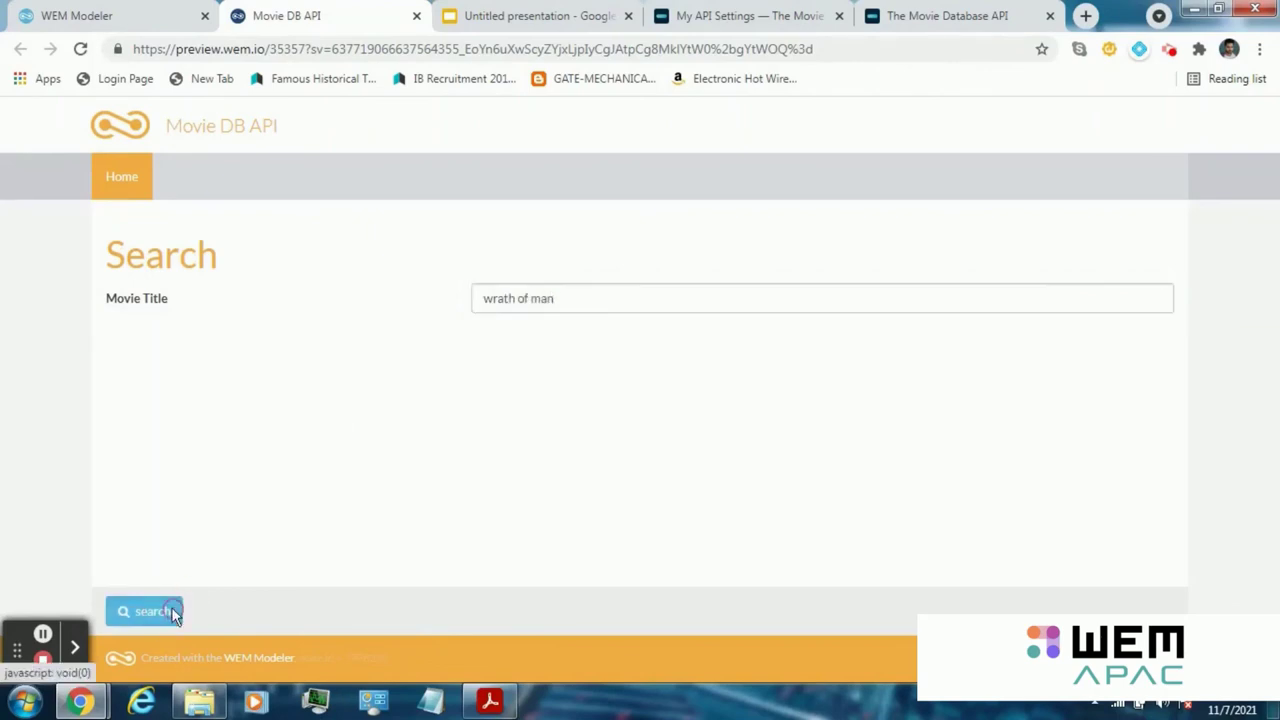
pyautogui.scroll(-2, 215, 540)
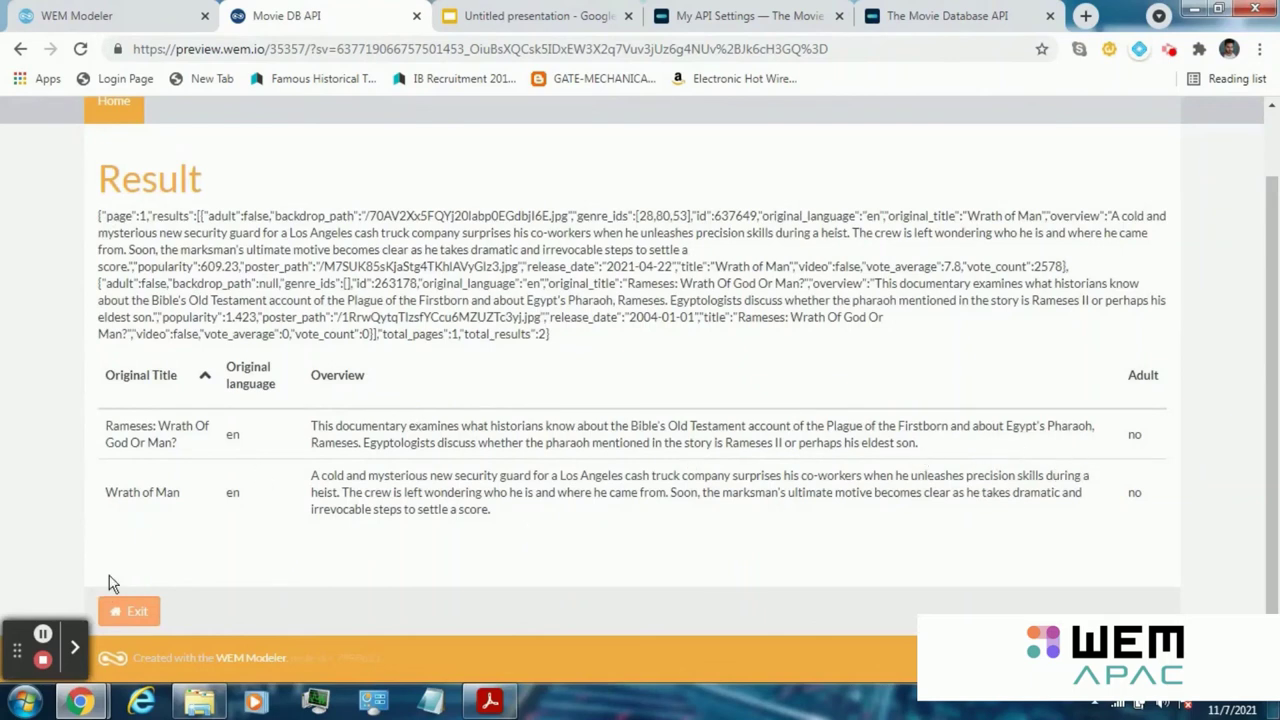
pyautogui.click(149, 611)
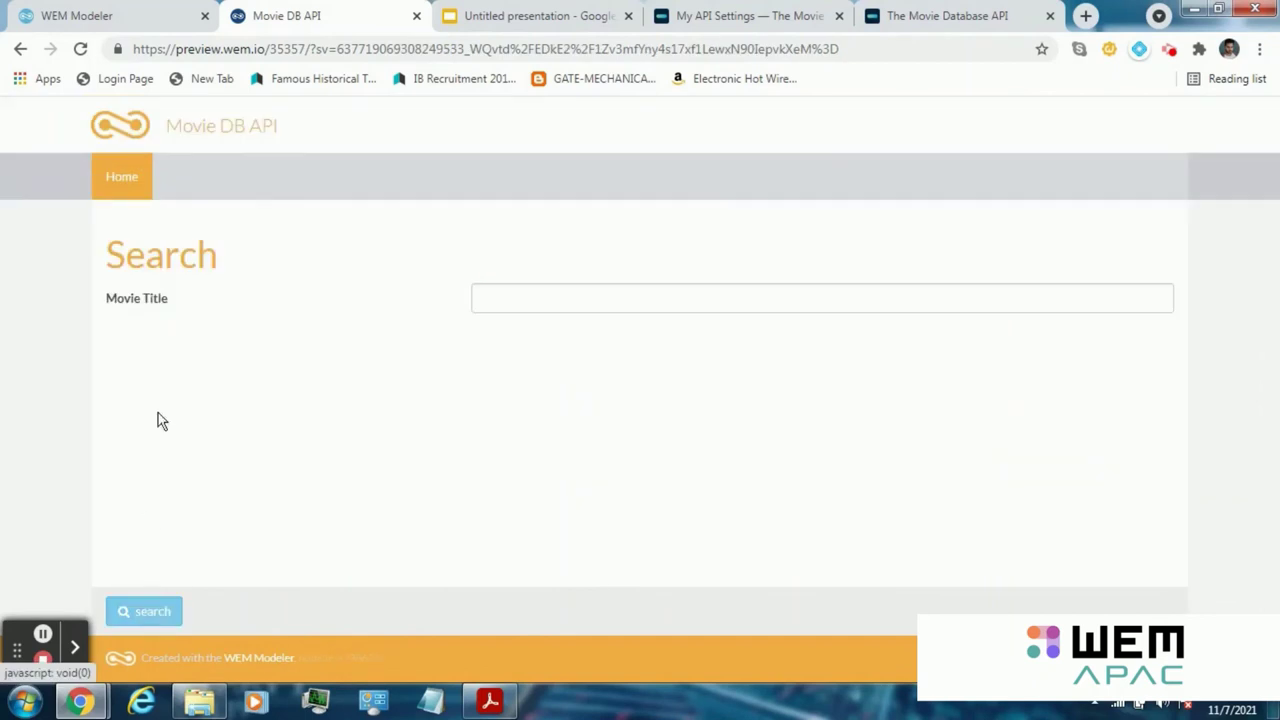